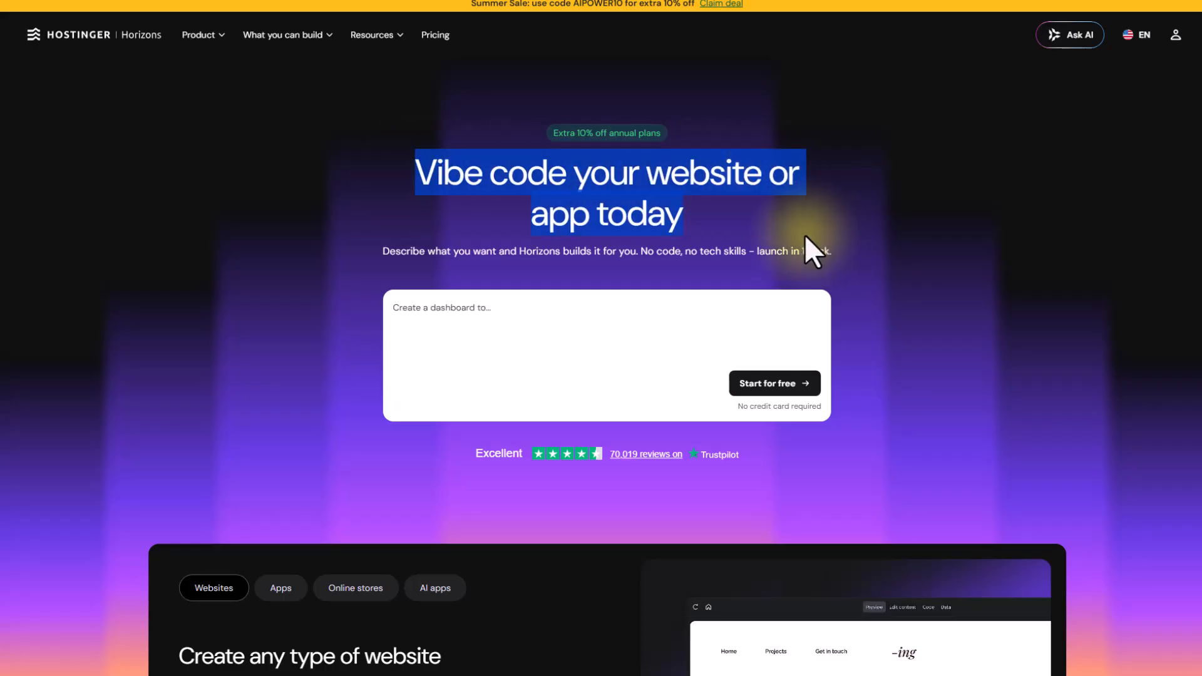
- Draft a prompt for an accounting app for a small web agency that manages the day-to-day activity of the business
{"action": "left_click", "coordinate": [433, 308]}
{"action": "type", "text": "I want to build an accountin"}
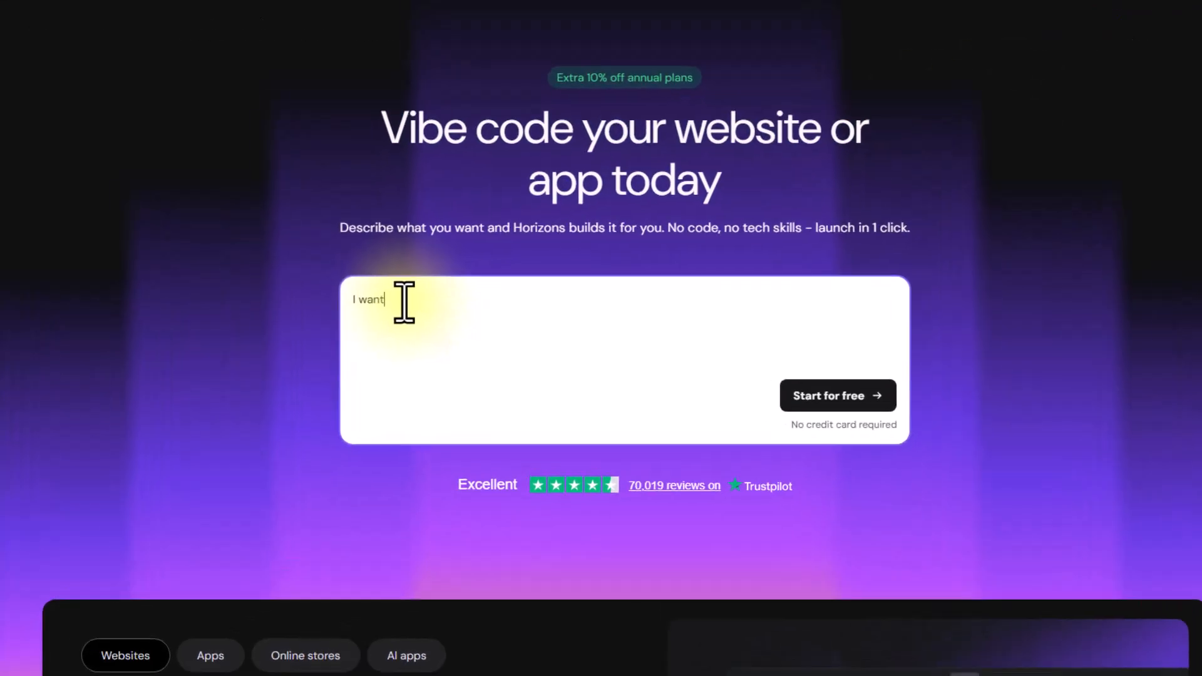
{"action": "type", "text": "g app that will n"}
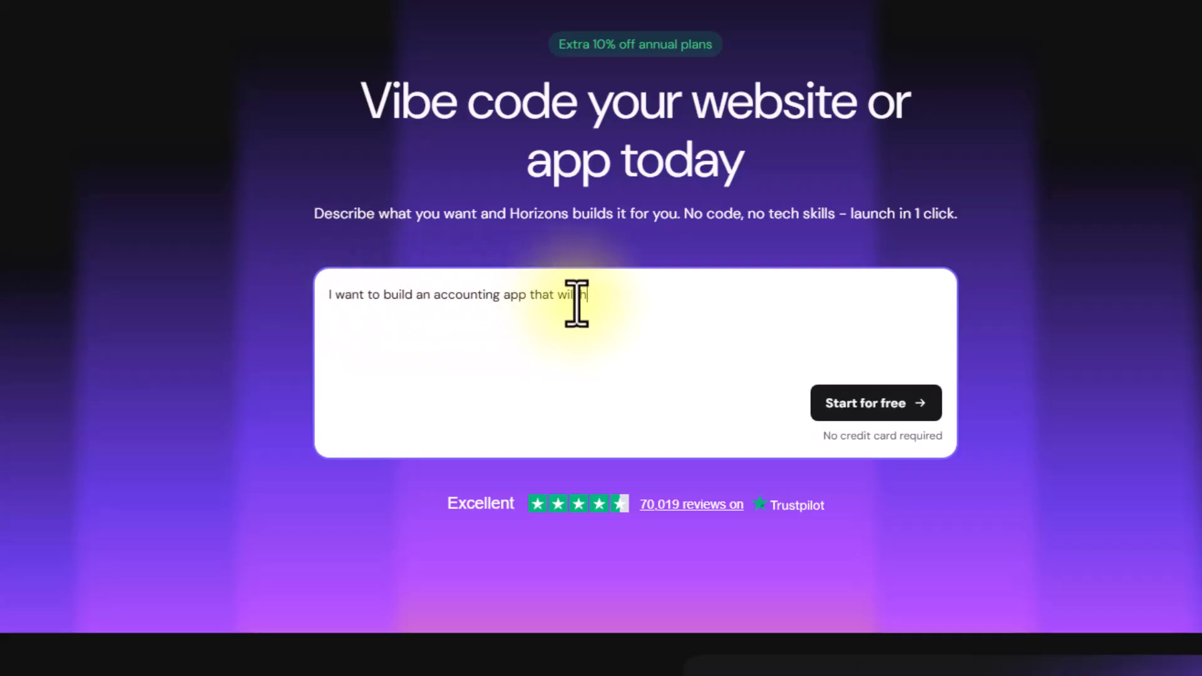
{"action": "left_click", "coordinate": [603, 297]}
{"action": "type", "text": "for our"}
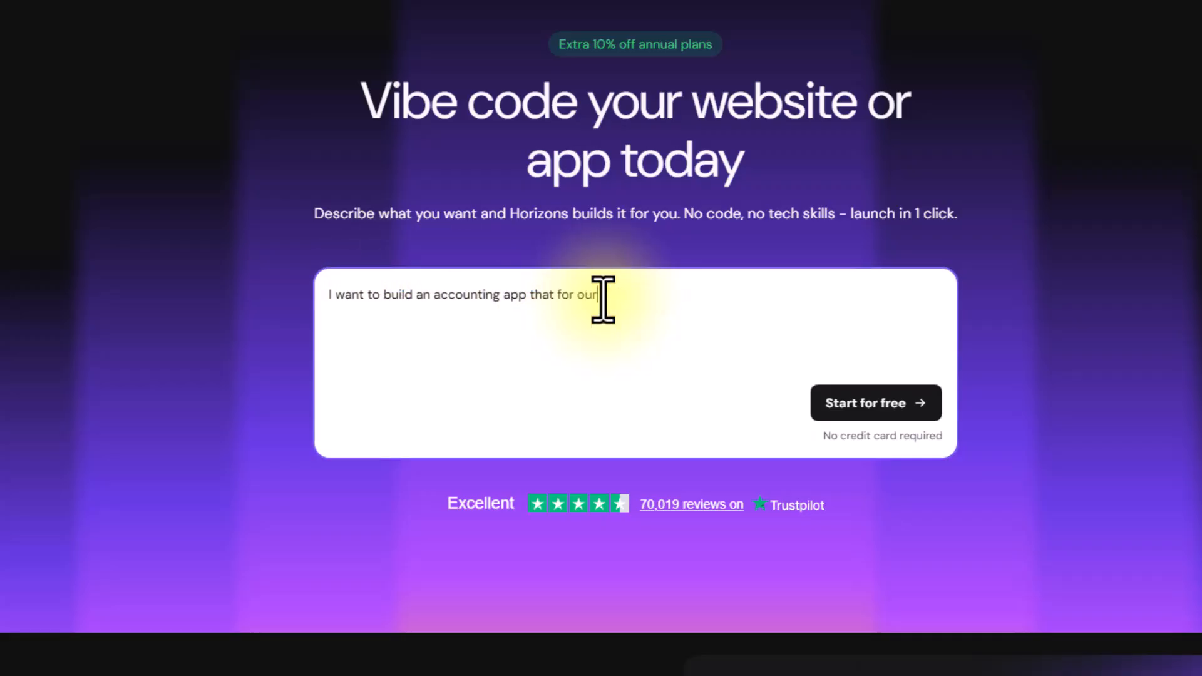
{"action": "type", "text": " small web agency that will manage the day to day ctivity of our bu"}
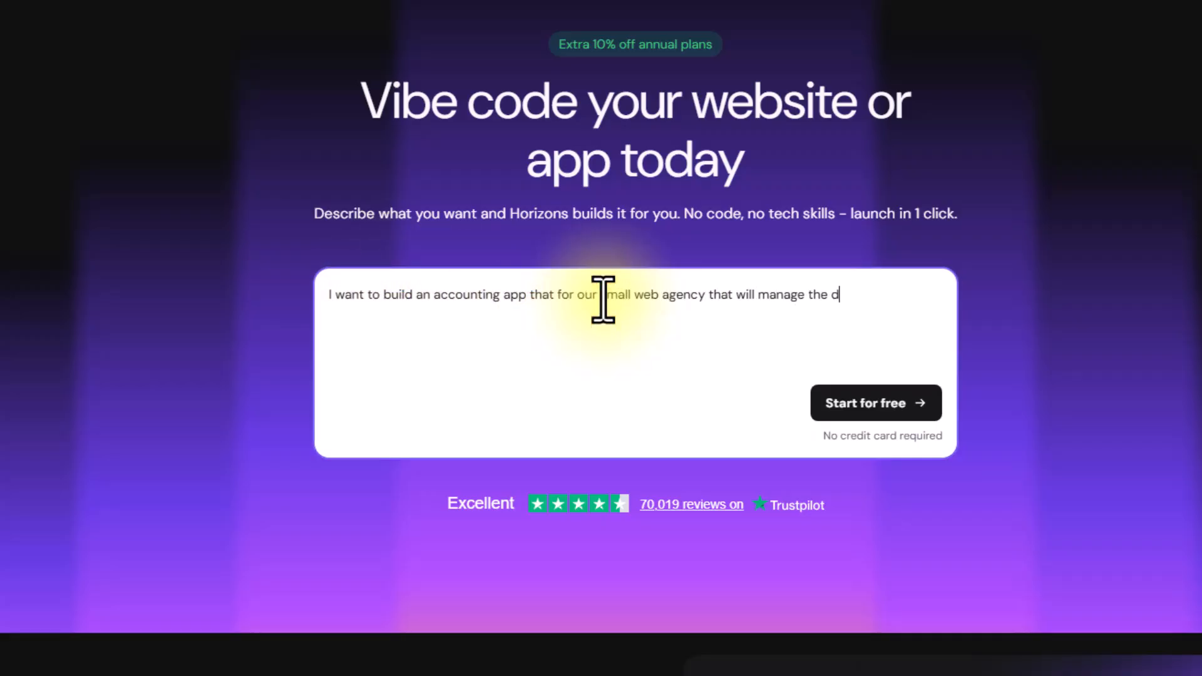
{"action": "type", "text": "siness"}
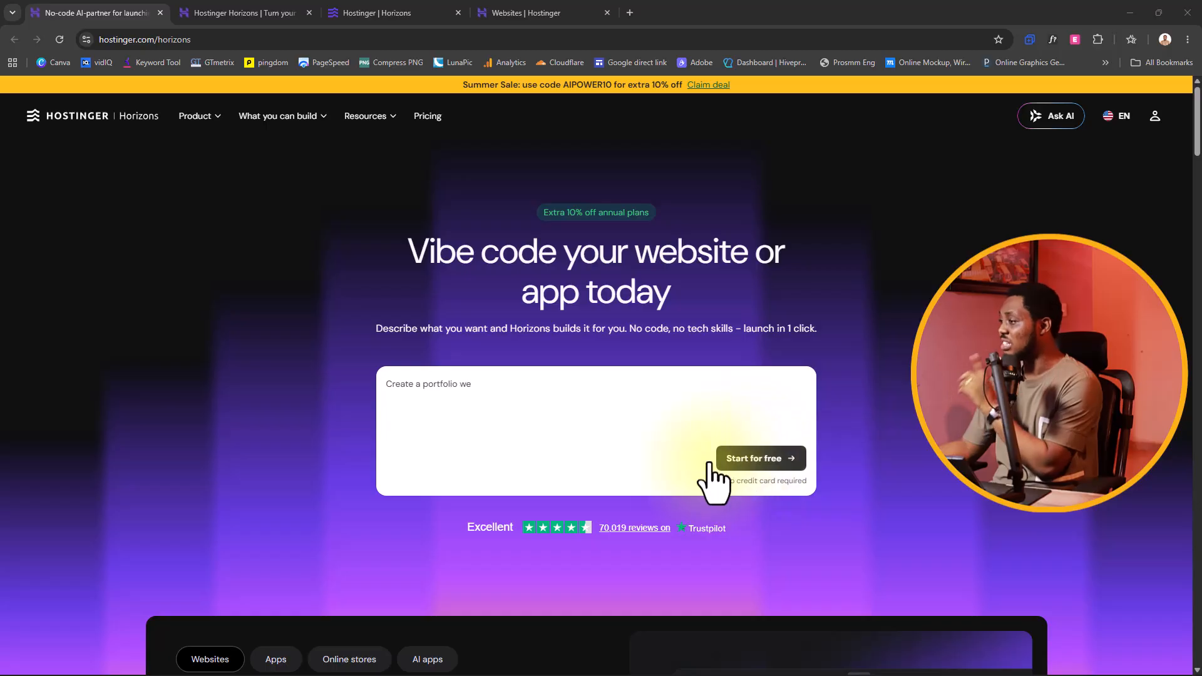
- Look through the Horizons landing page, including the template gallery and its additional template categories
{"action": "scroll", "coordinate": [363, 464], "scroll_direction": "down", "scroll_amount": 7}
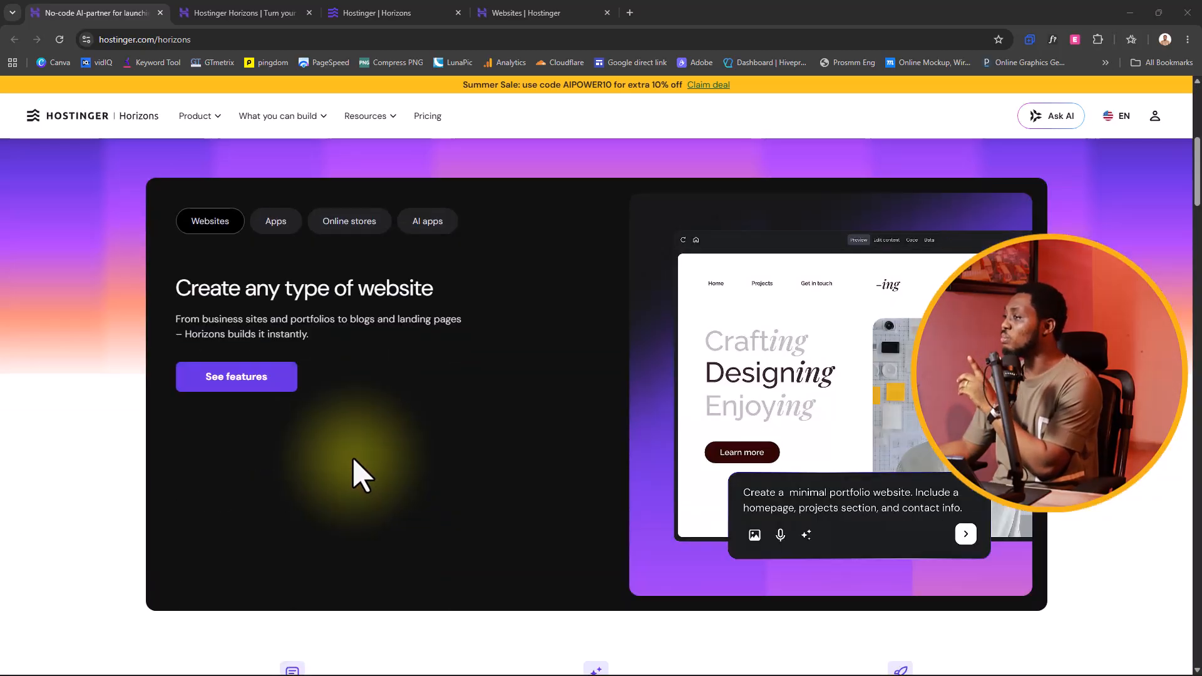
{"action": "scroll", "coordinate": [357, 472], "scroll_direction": "down", "scroll_amount": 9}
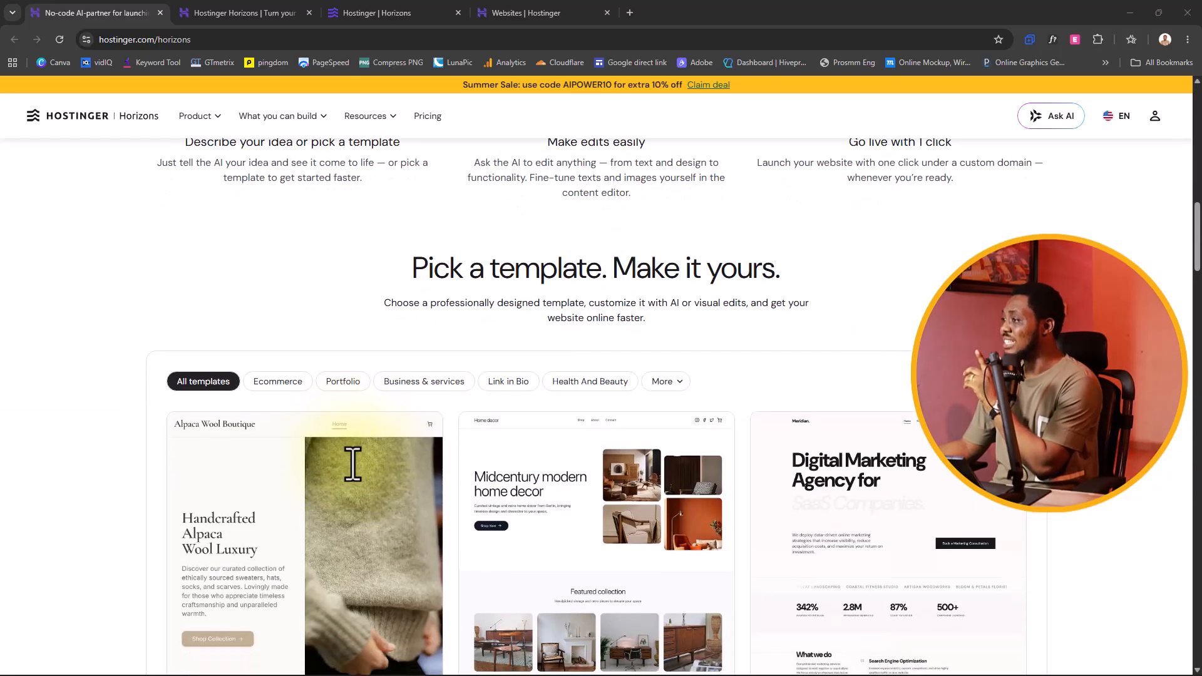
{"action": "scroll", "coordinate": [352, 464], "scroll_direction": "down", "scroll_amount": 2}
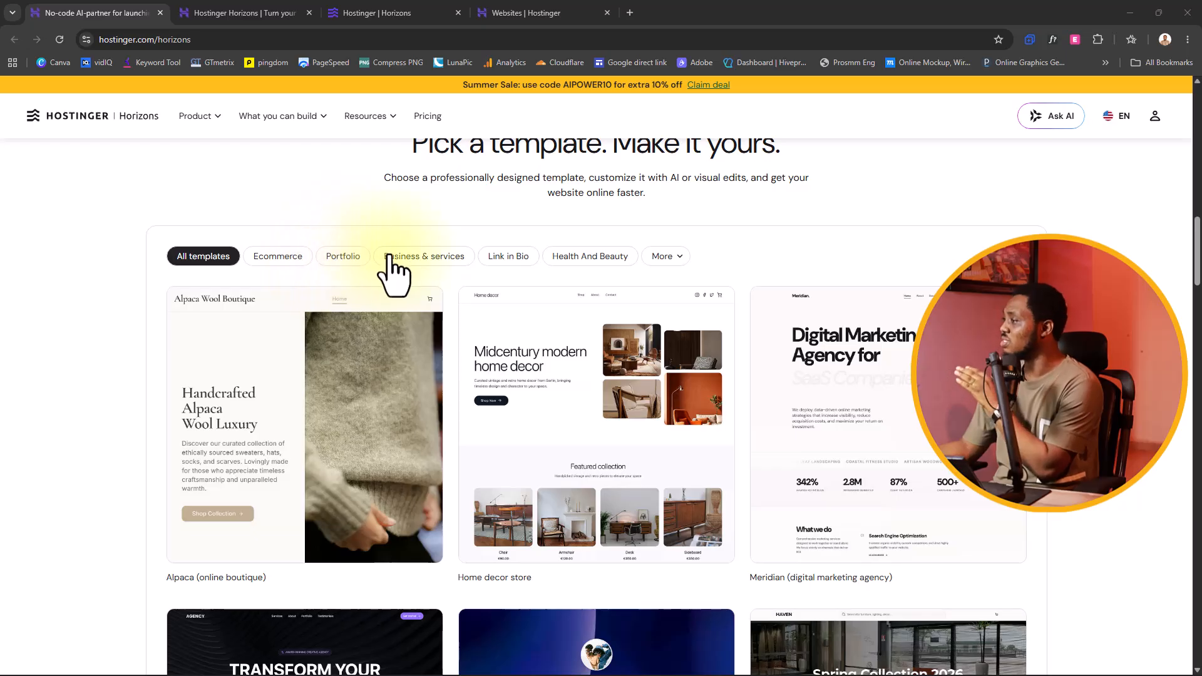
{"action": "left_click", "coordinate": [685, 258]}
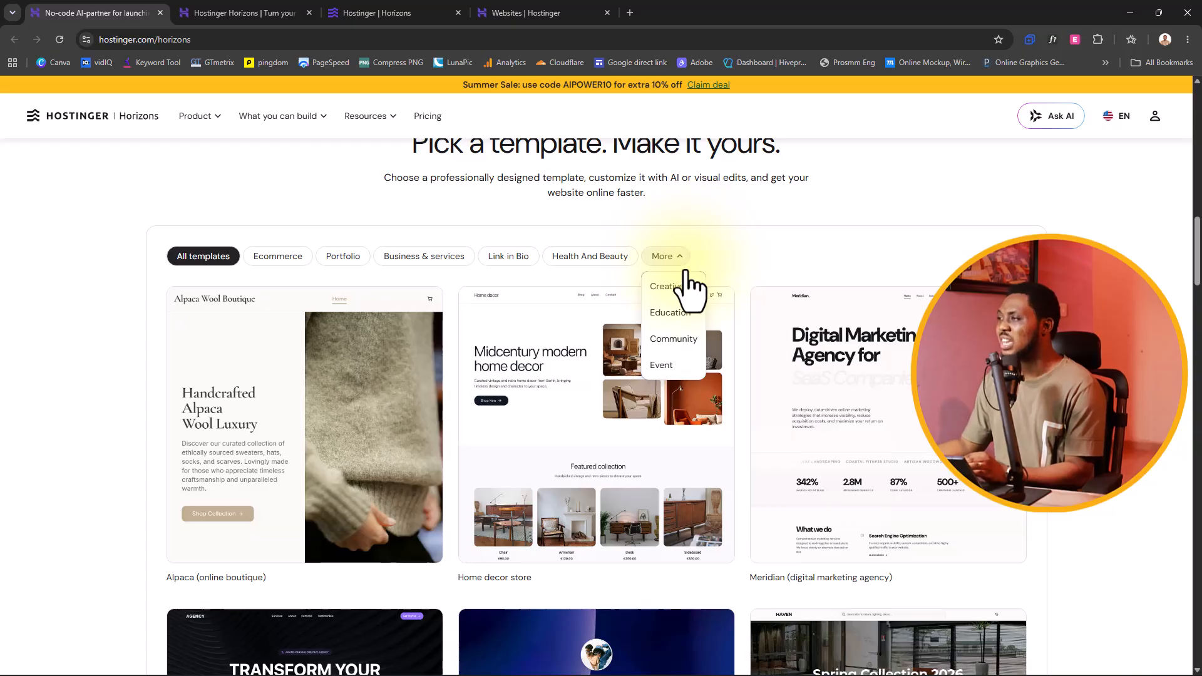
{"action": "scroll", "coordinate": [662, 307], "scroll_direction": "up", "scroll_amount": 10}
{"action": "scroll", "coordinate": [456, 260], "scroll_direction": "up", "scroll_amount": 8}
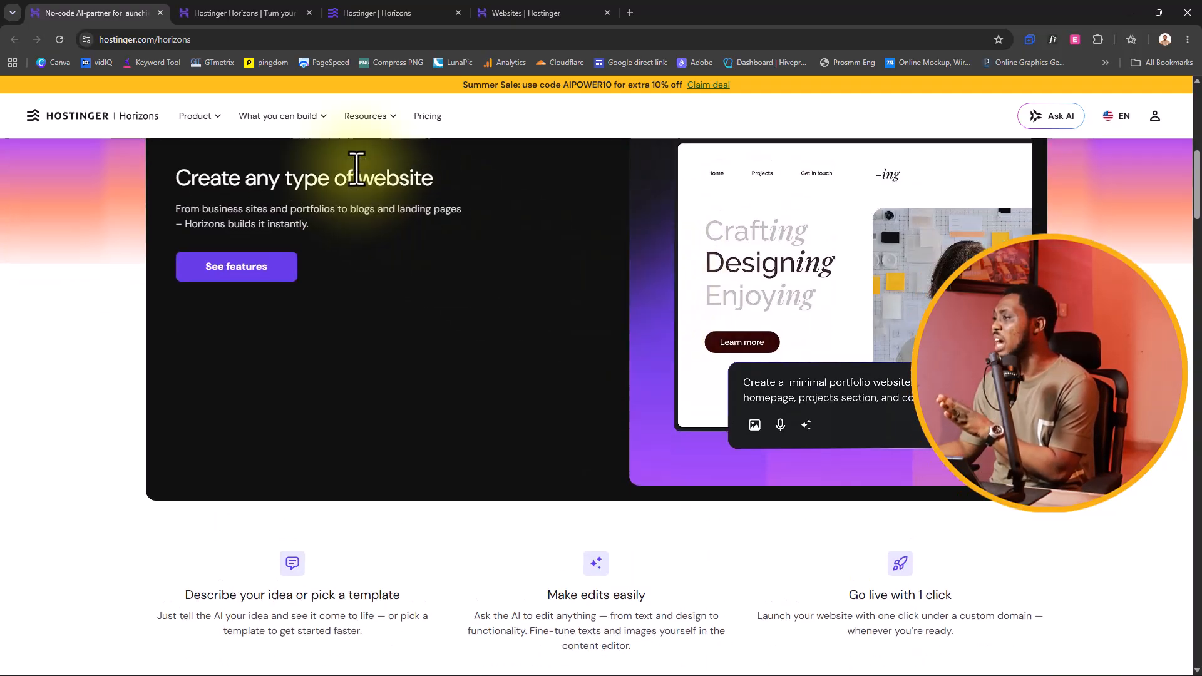
{"action": "scroll", "coordinate": [476, 291], "scroll_direction": "up", "scroll_amount": 2}
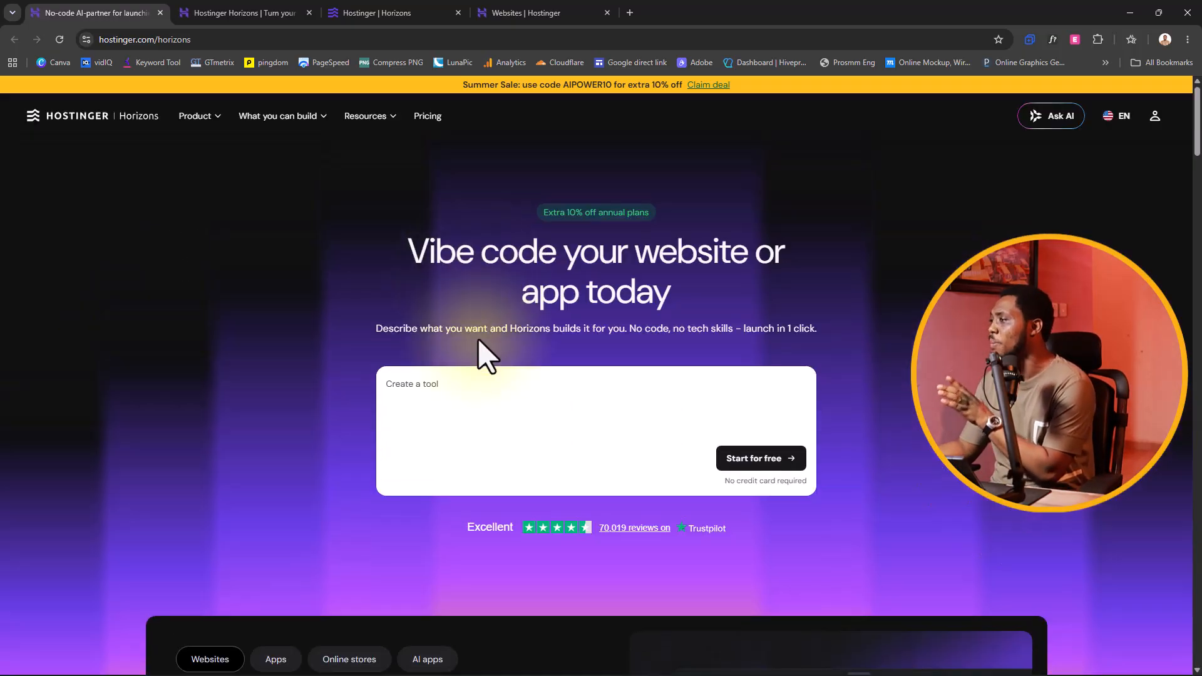
- Review the Horizons pricing page, comparing the Free, Explorer, Starter and Hobbyist plans
{"action": "left_click", "coordinate": [219, 11]}
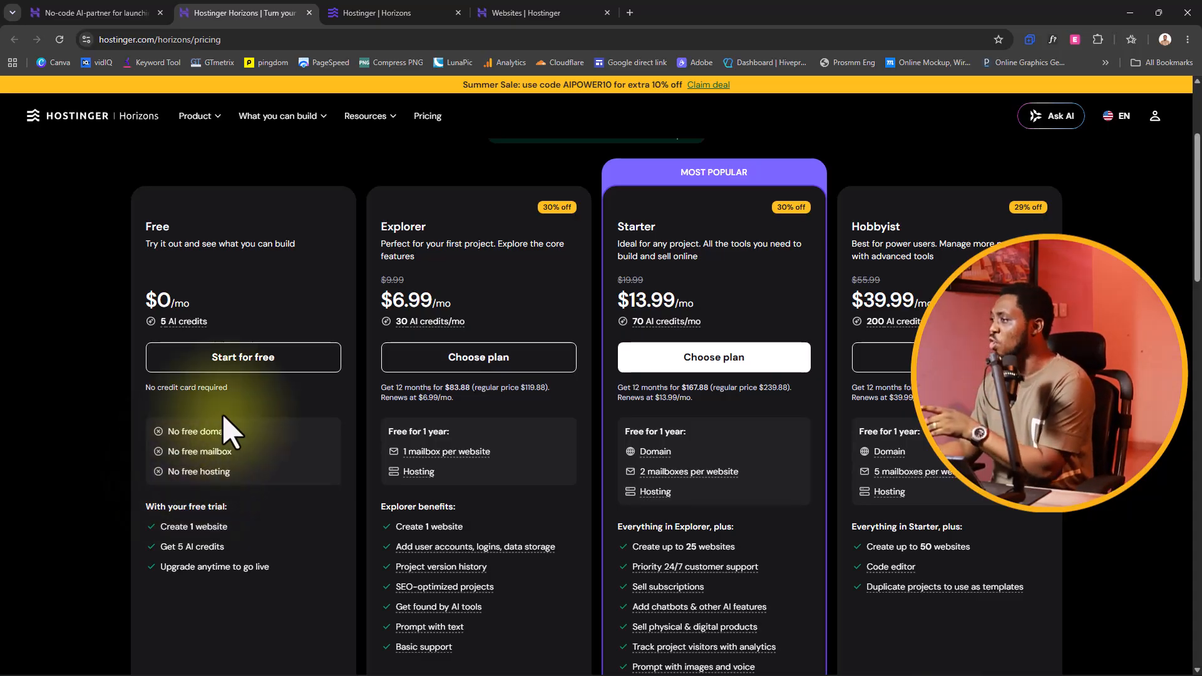
{"action": "scroll", "coordinate": [562, 288], "scroll_direction": "down", "scroll_amount": 1}
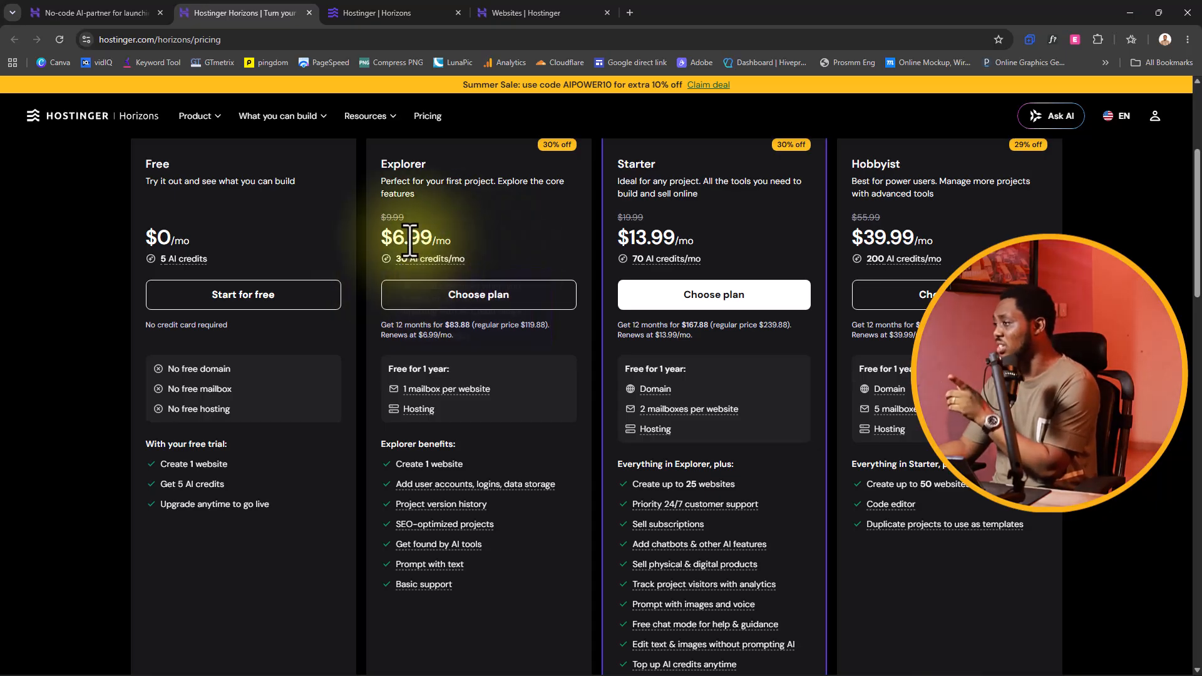
{"action": "scroll", "coordinate": [425, 280], "scroll_direction": "down", "scroll_amount": 2}
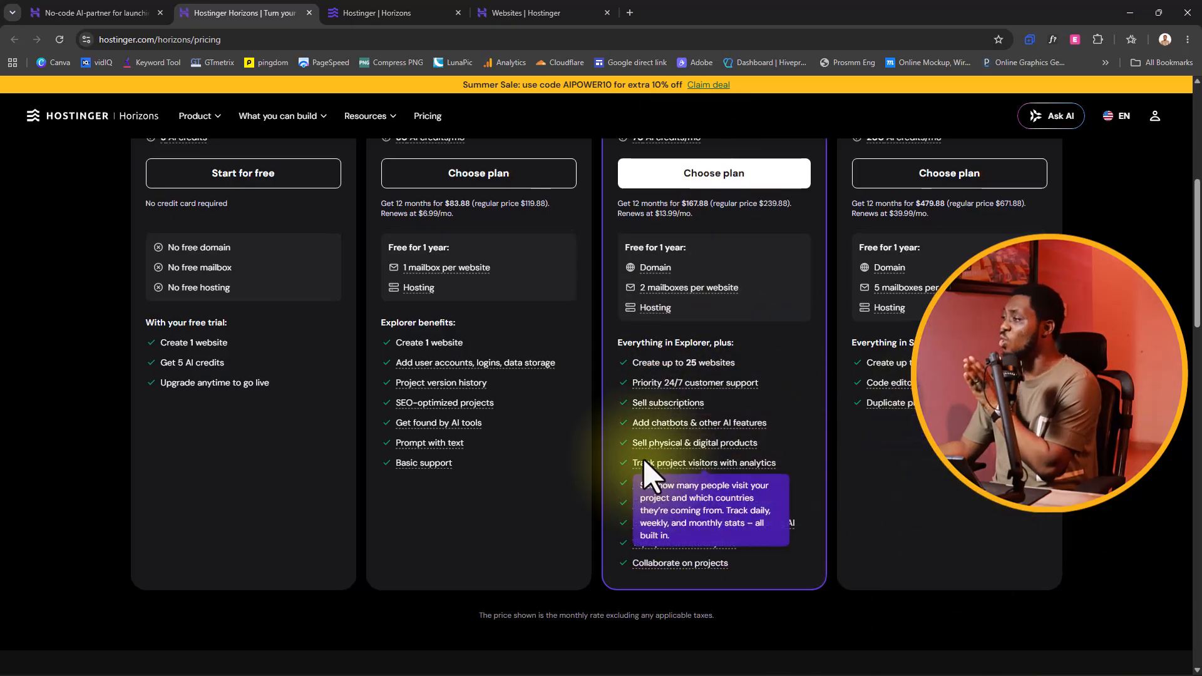
{"action": "scroll", "coordinate": [650, 466], "scroll_direction": "up", "scroll_amount": 4}
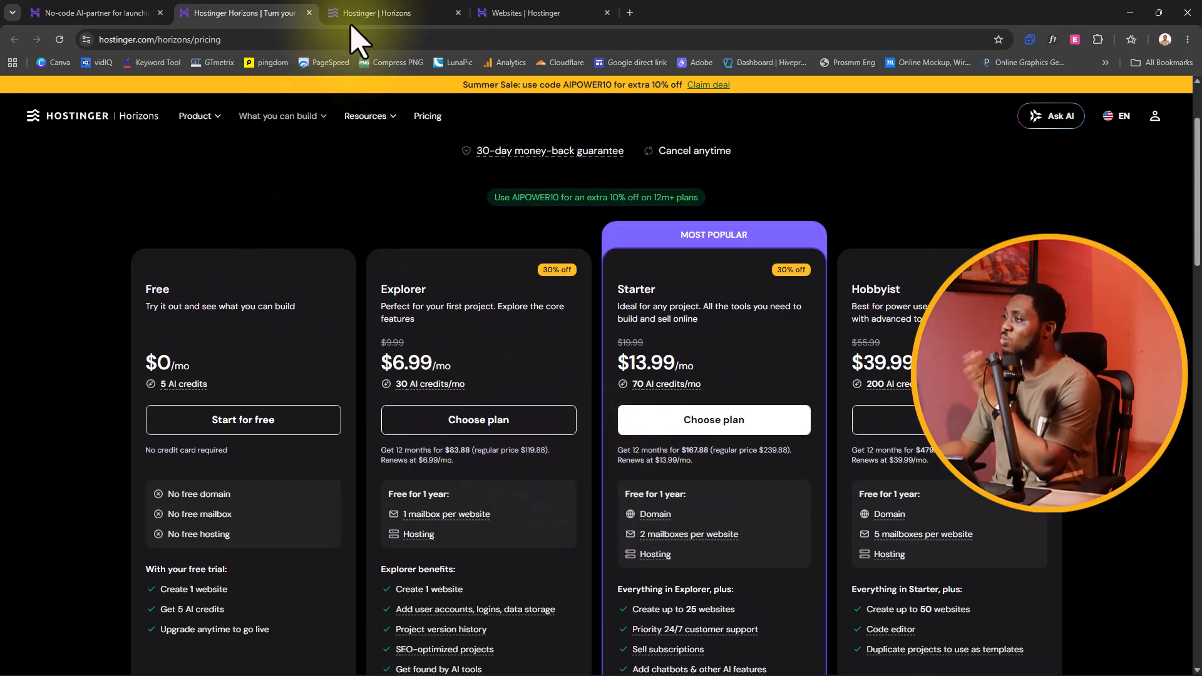
- Paste the prepared "Web Business Finder" web app prompt into the Horizons project creator, review it and submit it
{"action": "left_click", "coordinate": [402, 12]}
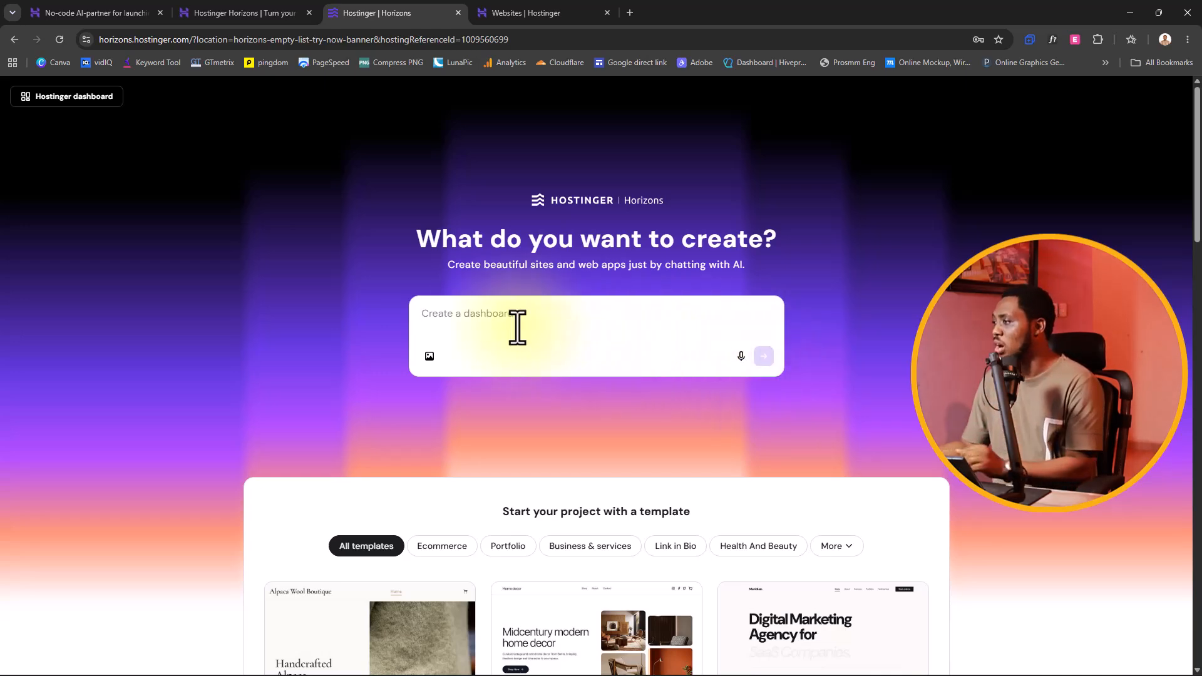
{"action": "key", "text": "ctrl+v"}
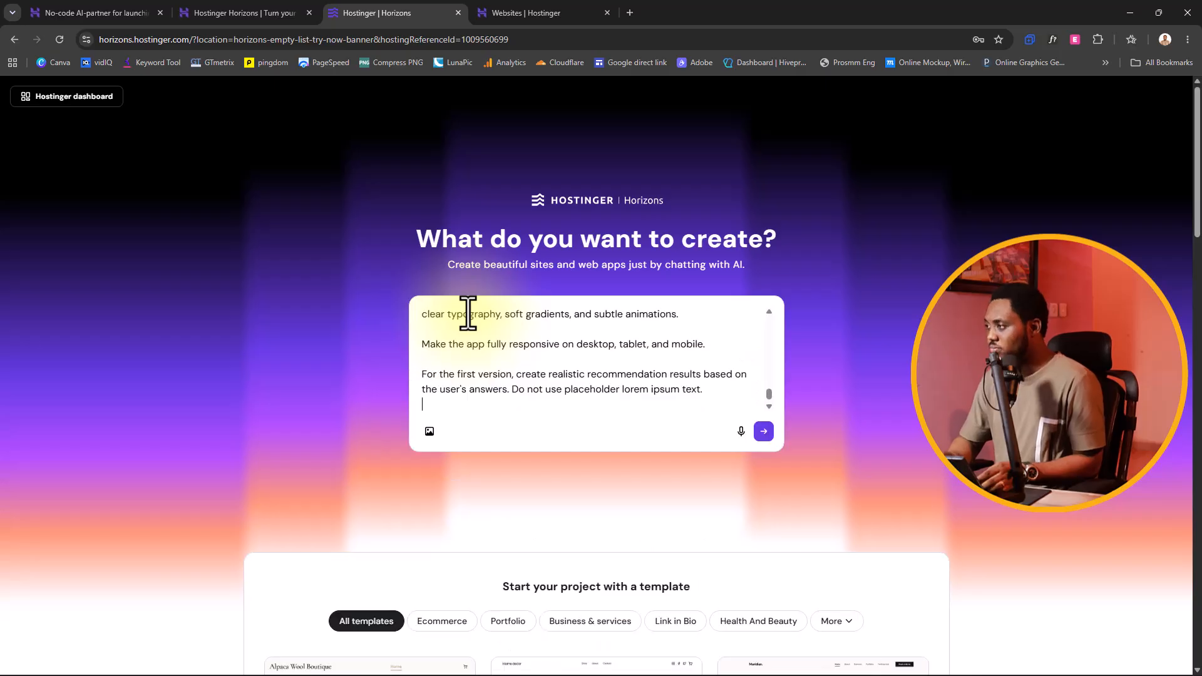
{"action": "scroll", "coordinate": [485, 353], "scroll_direction": "up", "scroll_amount": 10}
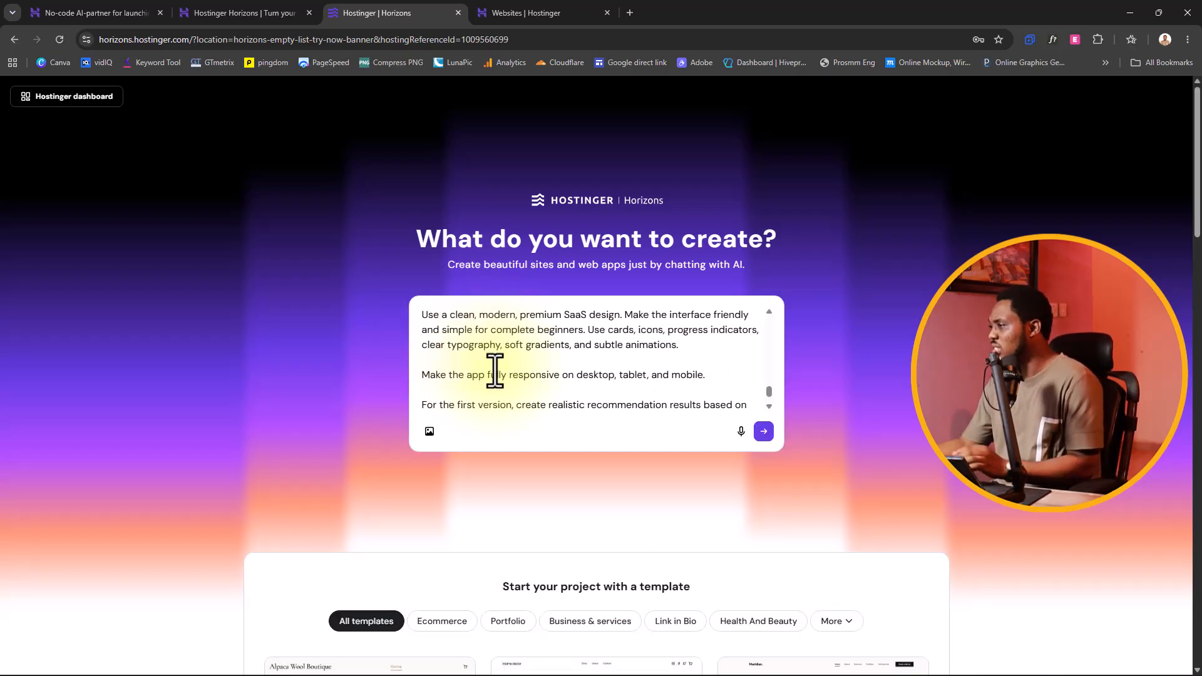
{"action": "scroll", "coordinate": [494, 371], "scroll_direction": "up", "scroll_amount": 10}
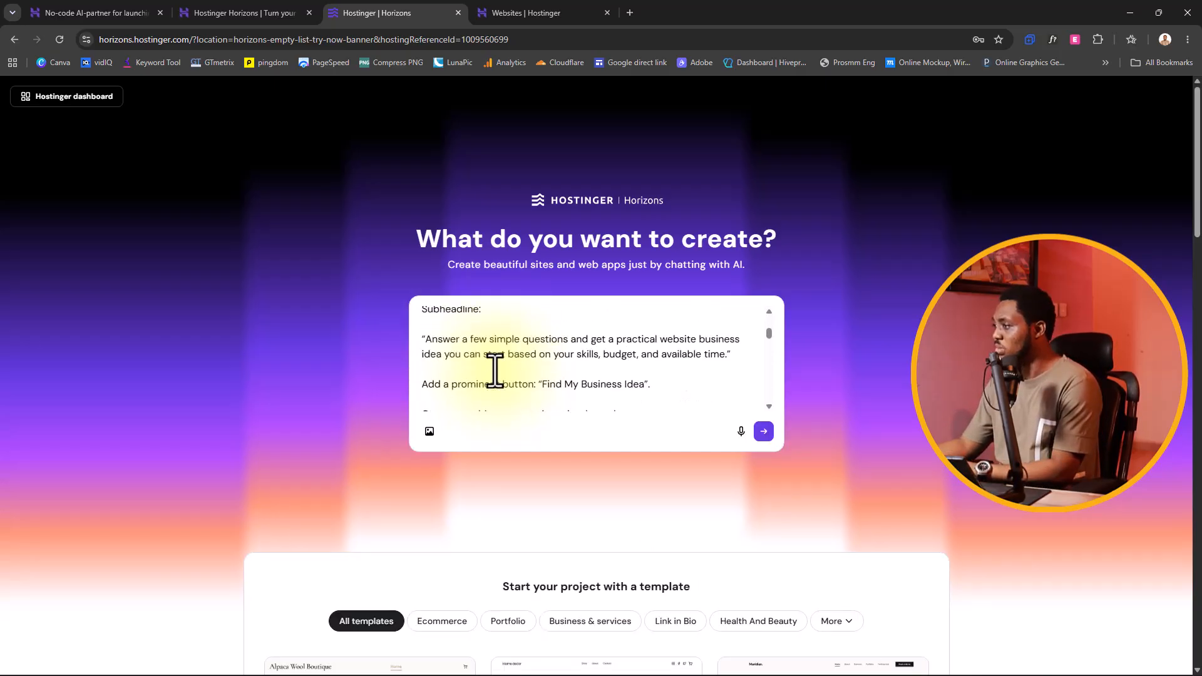
{"action": "scroll", "coordinate": [494, 372], "scroll_direction": "up", "scroll_amount": 1}
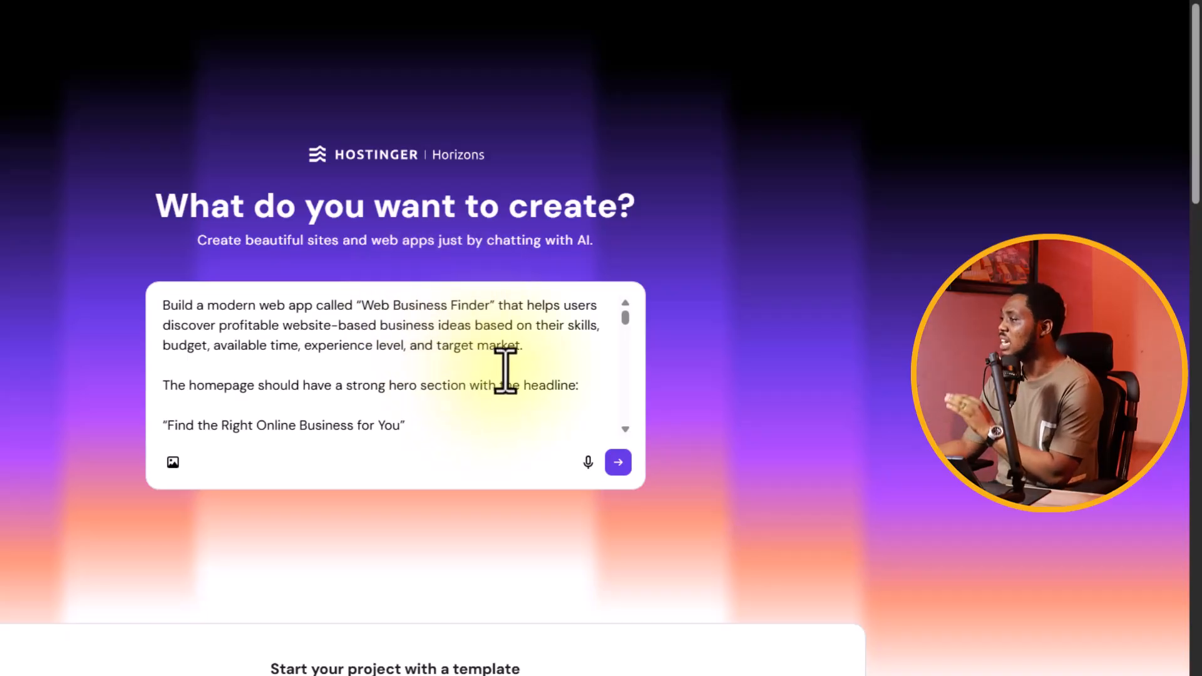
{"action": "scroll", "coordinate": [505, 369], "scroll_direction": "down", "scroll_amount": 5}
{"action": "scroll", "coordinate": [505, 370], "scroll_direction": "down", "scroll_amount": 10}
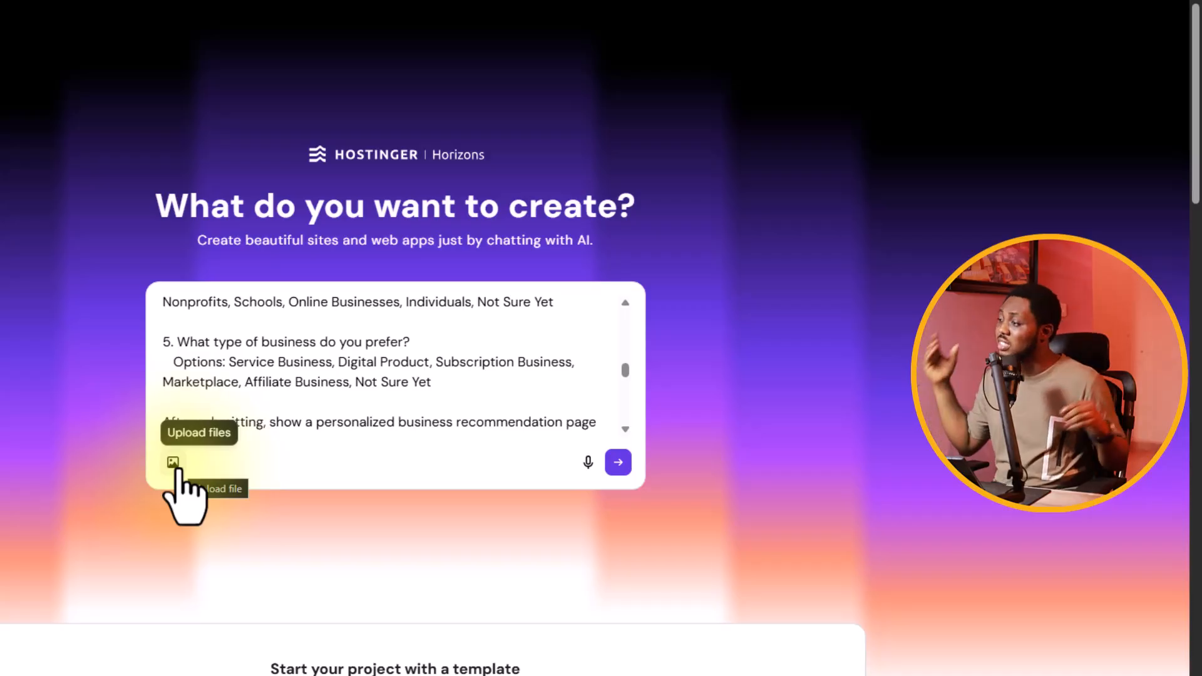
{"action": "left_click", "coordinate": [618, 462]}
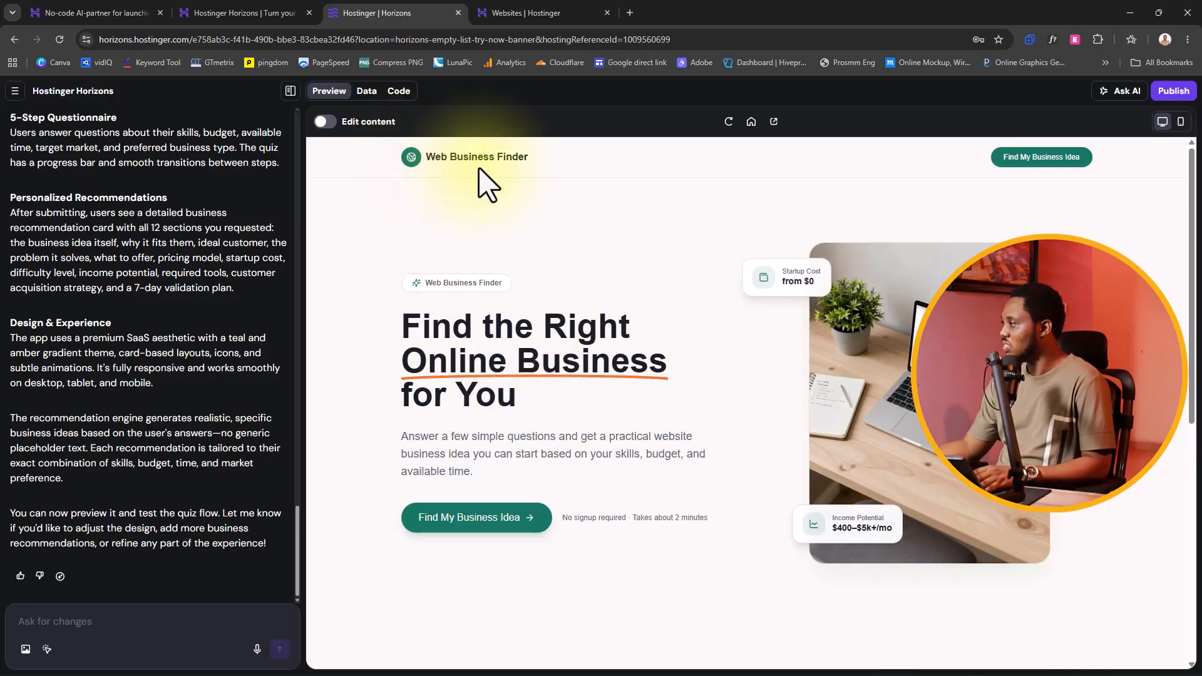
- Examine the generated Web Business Finder homepage from the hero section to the footer
{"action": "scroll", "coordinate": [593, 338], "scroll_direction": "down", "scroll_amount": 2}
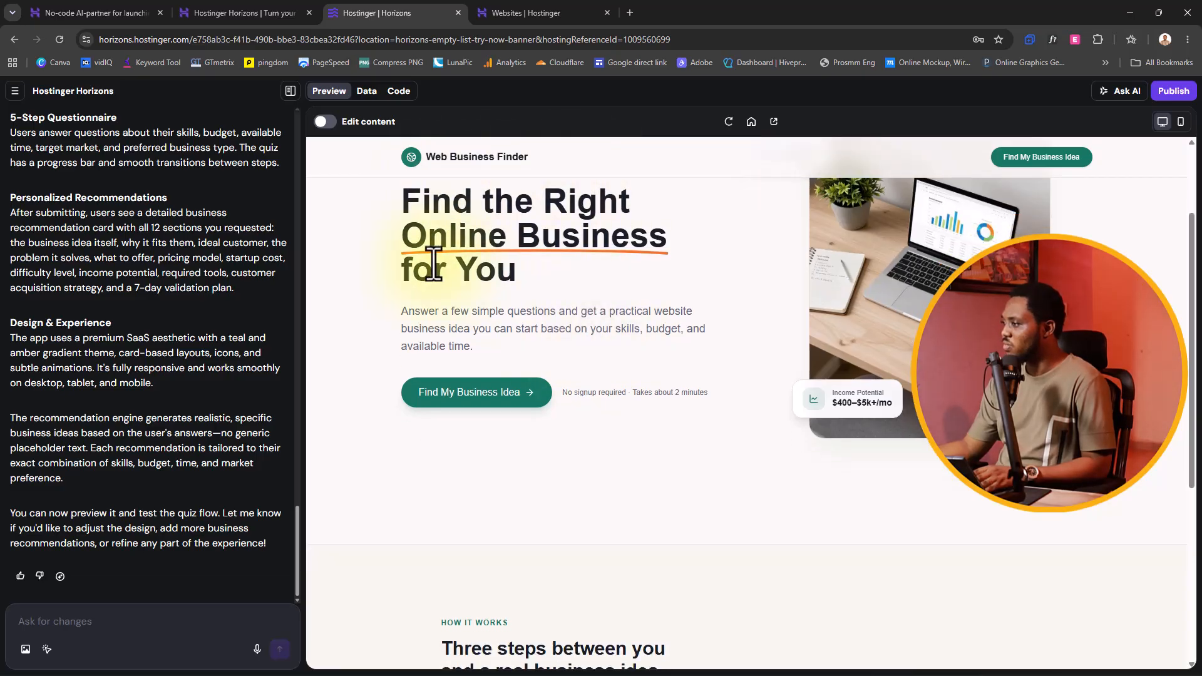
{"action": "scroll", "coordinate": [972, 408], "scroll_direction": "down", "scroll_amount": 1}
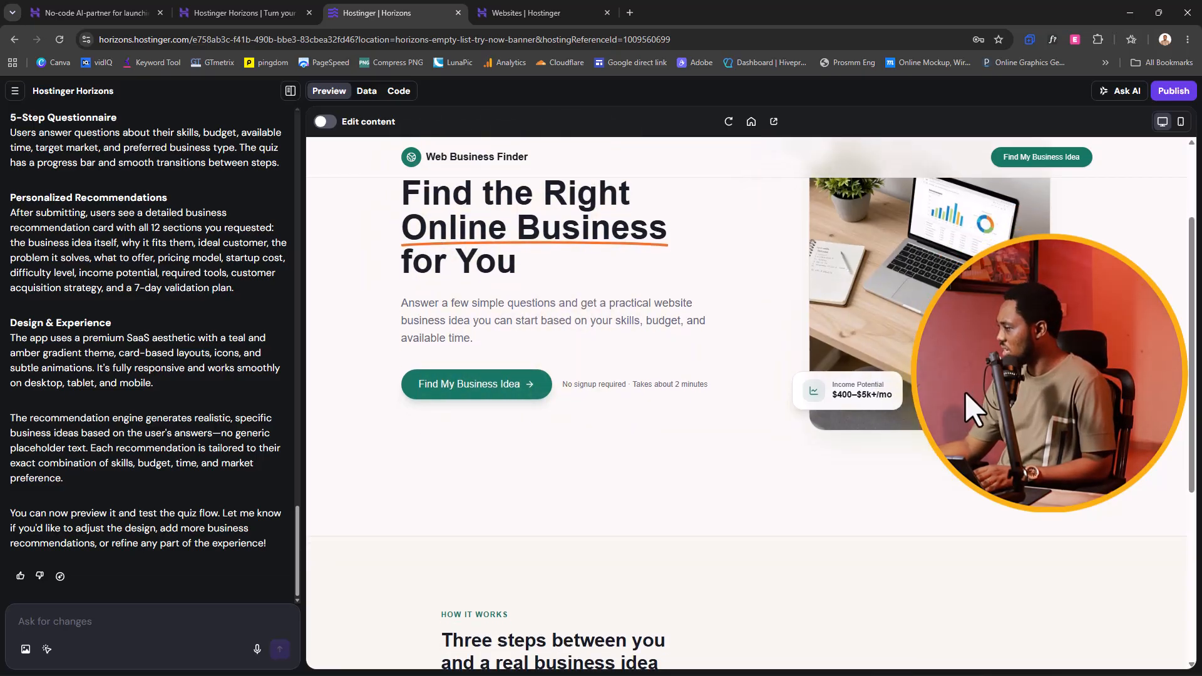
{"action": "scroll", "coordinate": [972, 408], "scroll_direction": "down", "scroll_amount": 5}
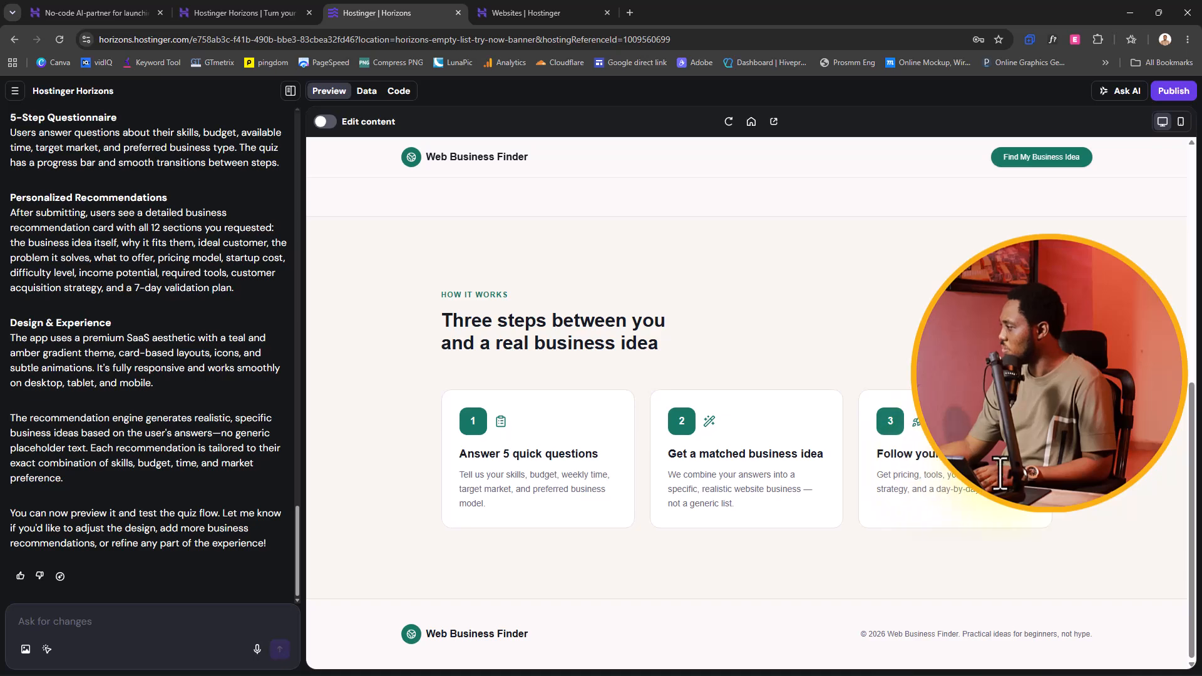
{"action": "scroll", "coordinate": [759, 482], "scroll_direction": "up", "scroll_amount": 5}
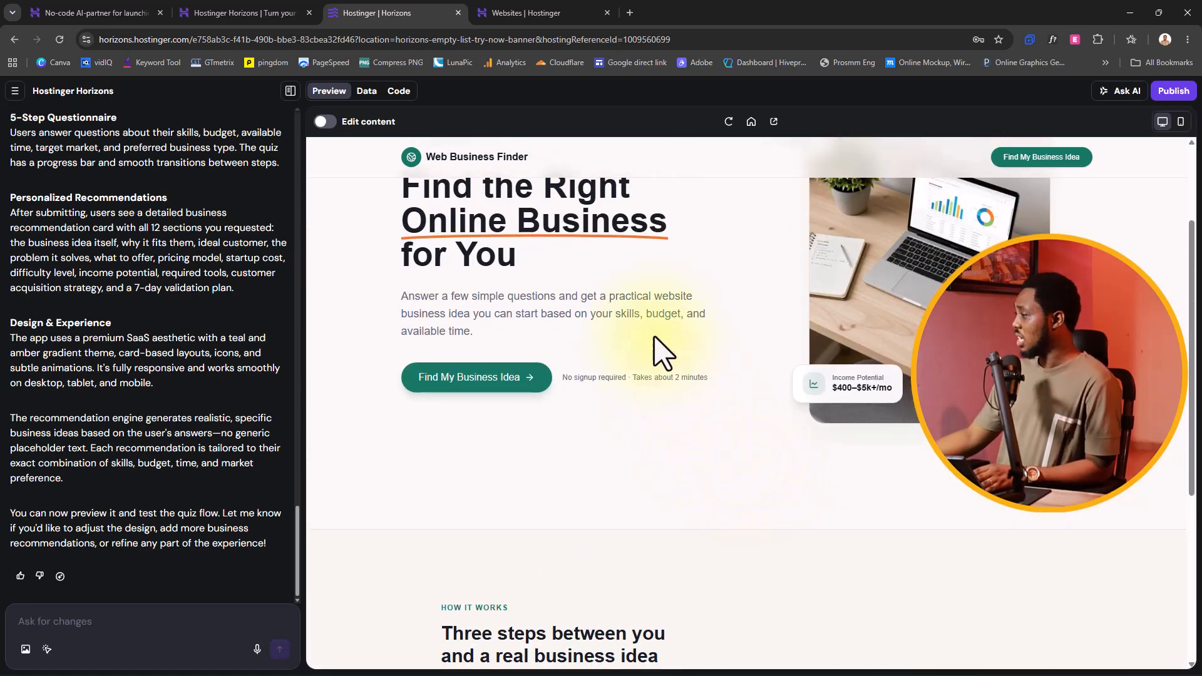
- Start the business idea quiz, answer skills with WordPress, Web Design and Digital Marketing, and choose $200–$500 as the starting budget
{"action": "left_click", "coordinate": [469, 379]}
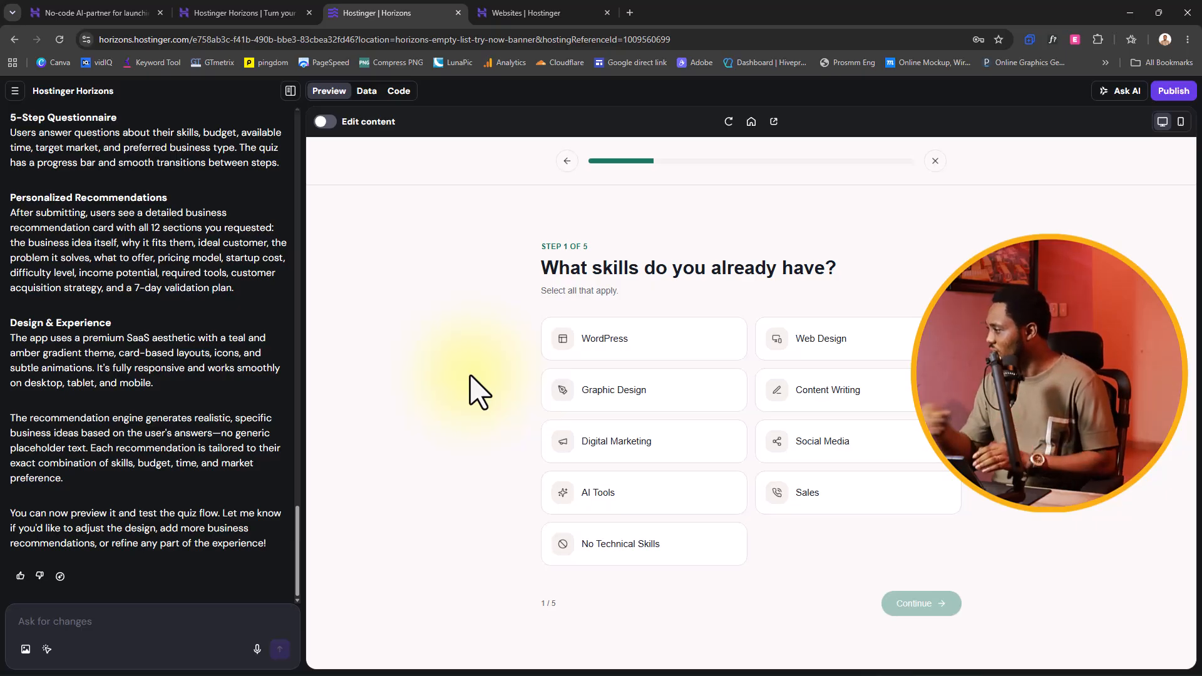
{"action": "left_click", "coordinate": [646, 348]}
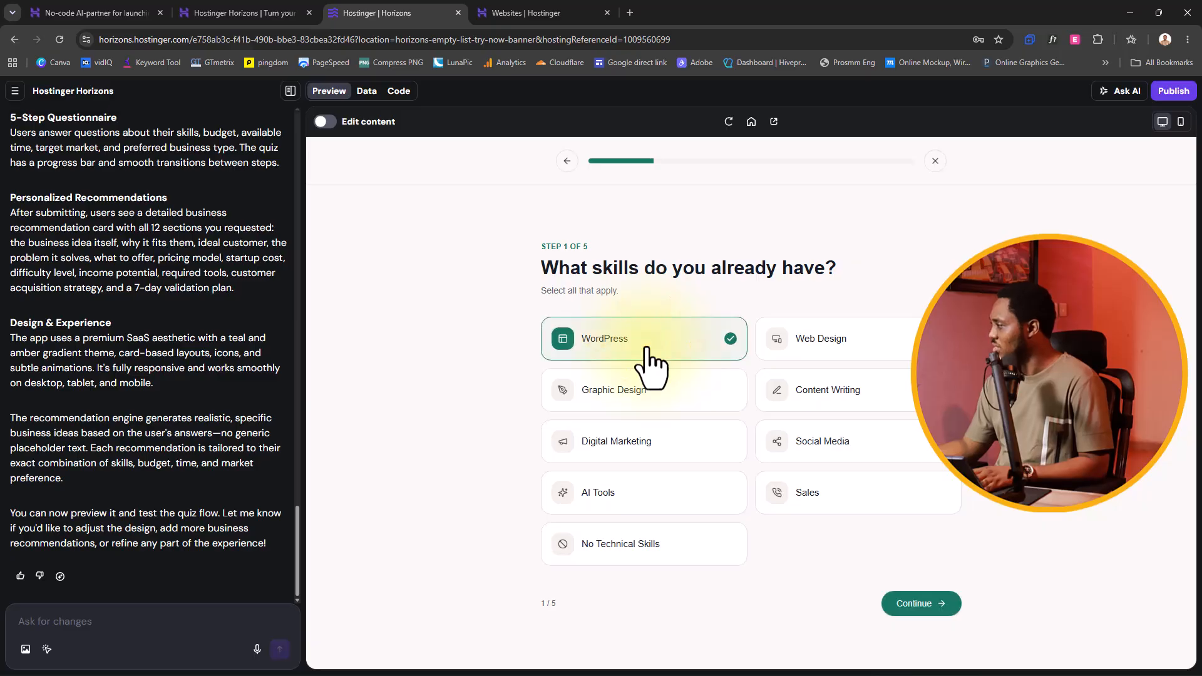
{"action": "left_click", "coordinate": [933, 604]}
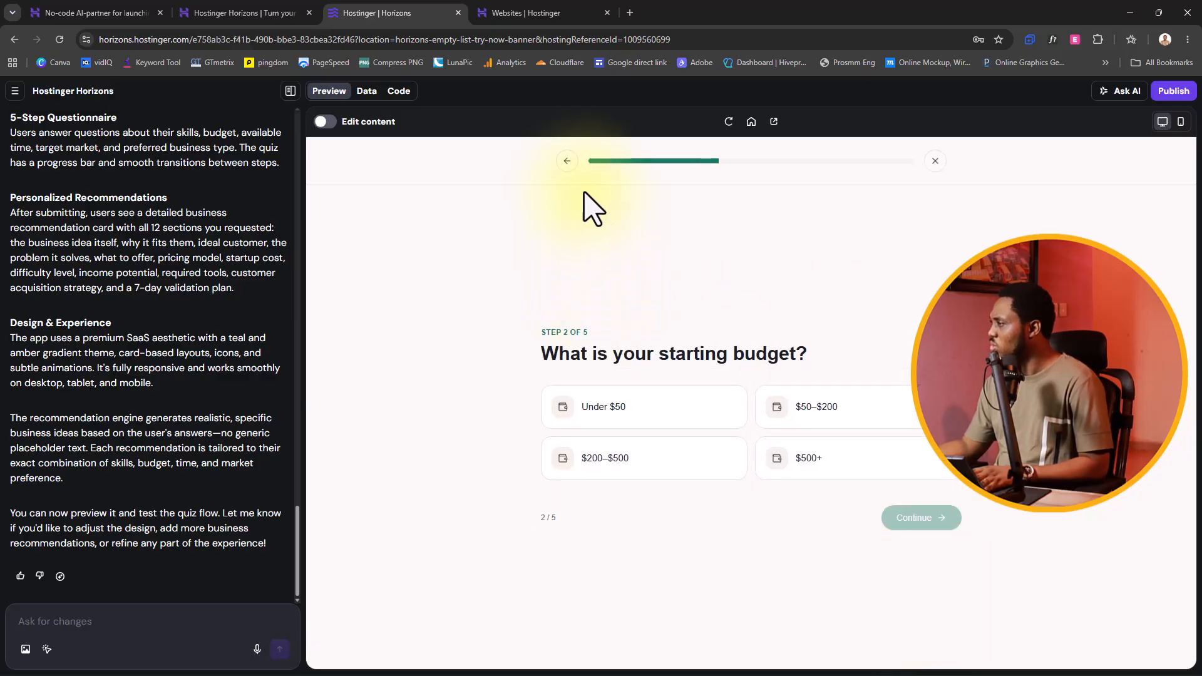
{"action": "left_click", "coordinate": [566, 163]}
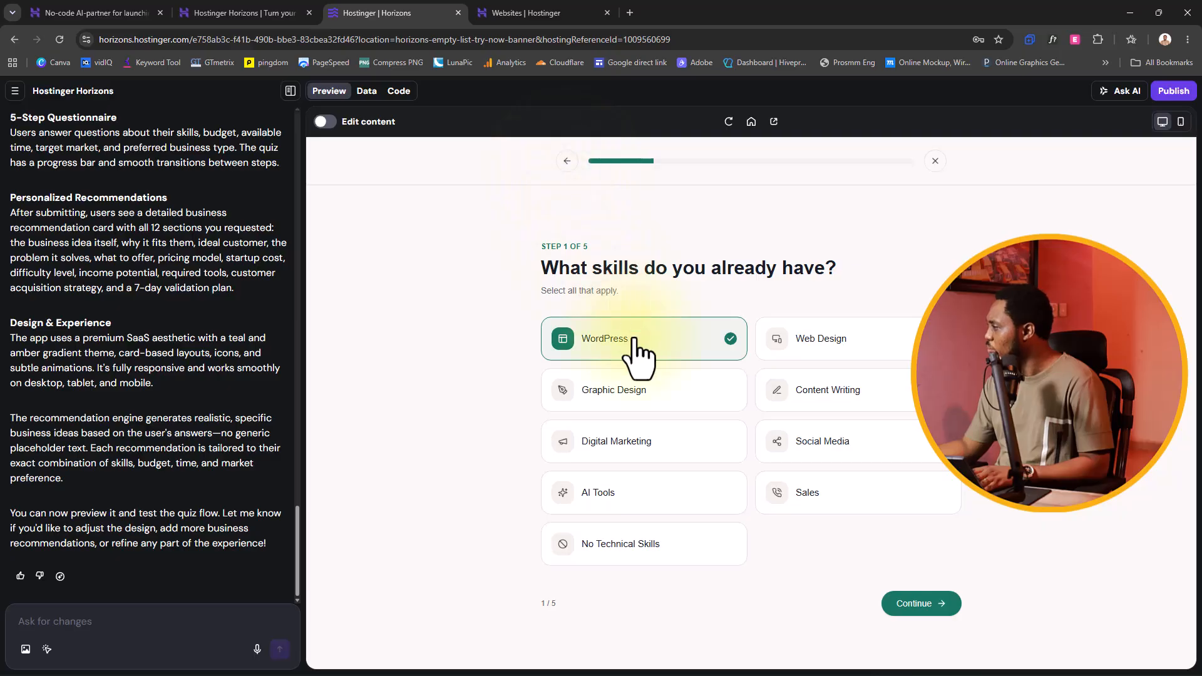
{"action": "left_click", "coordinate": [823, 345]}
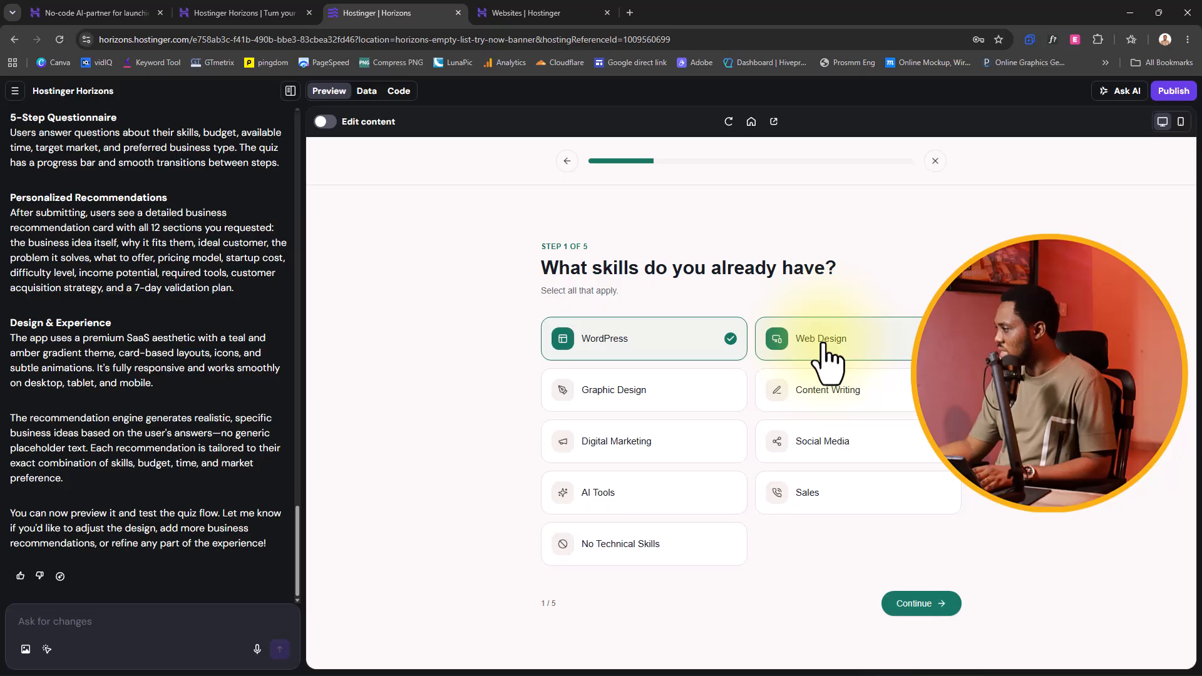
{"action": "left_click", "coordinate": [593, 443]}
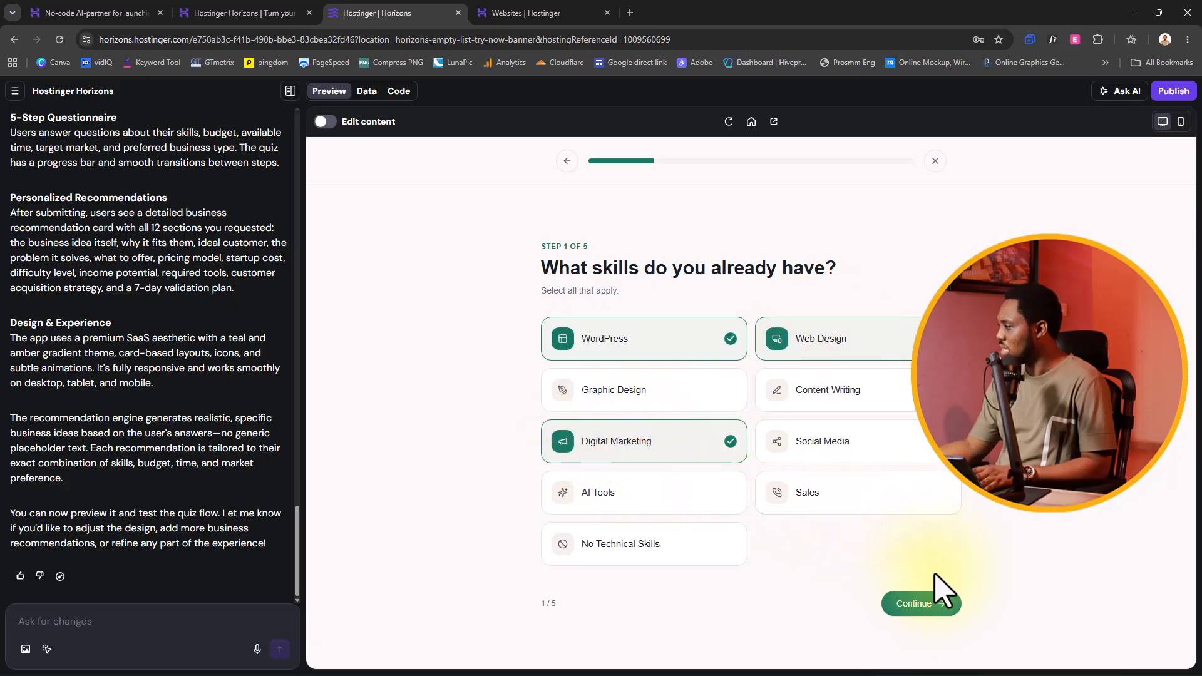
{"action": "left_click", "coordinate": [926, 604]}
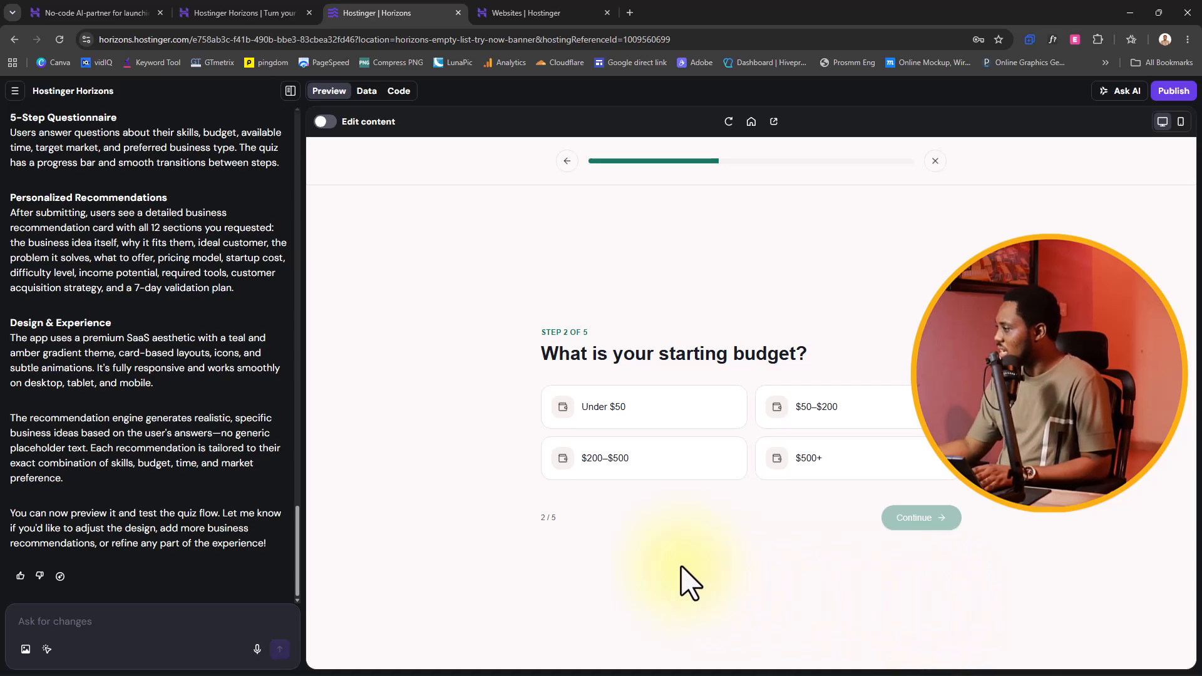
{"action": "left_click", "coordinate": [627, 467]}
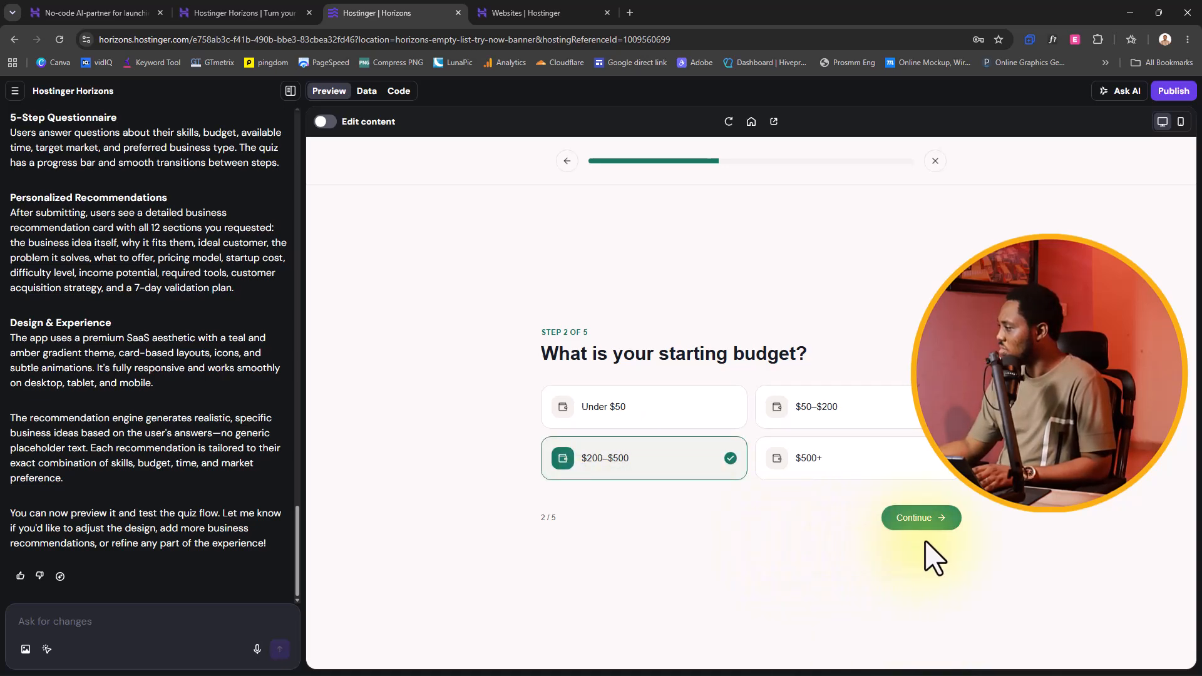
{"action": "left_click", "coordinate": [917, 526]}
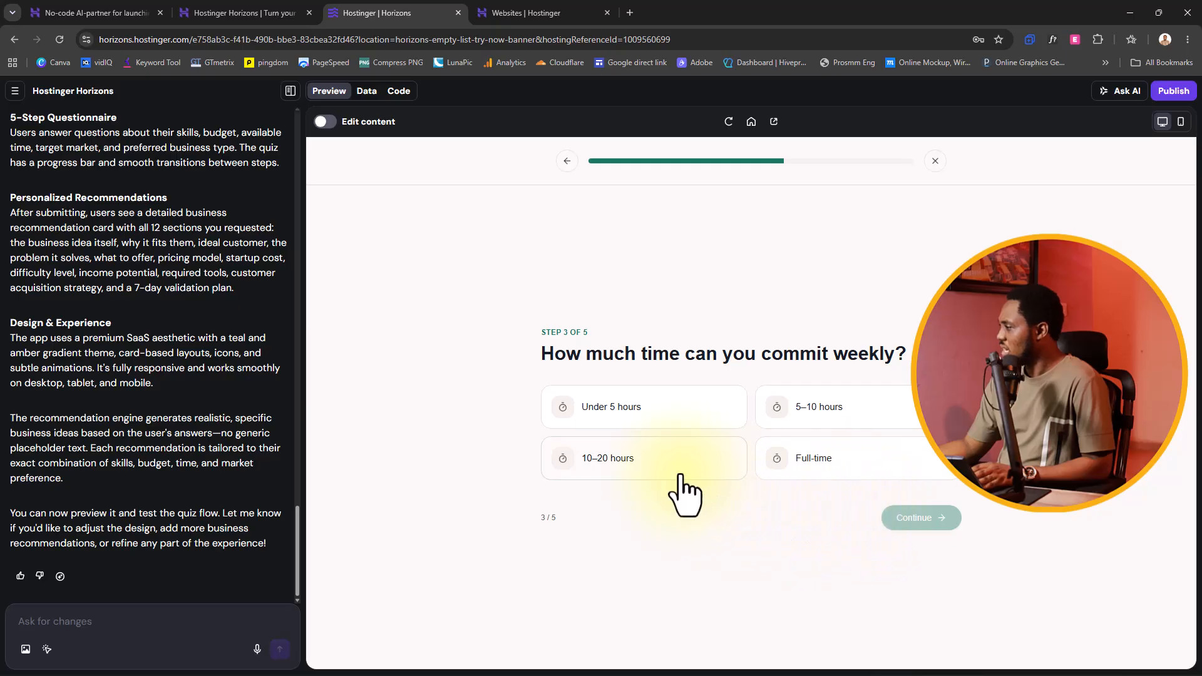
- Answer the quiz with 10–20 hours of weekly time and Local Businesses as the preferred customers, continuing to the fifth question
{"action": "left_click", "coordinate": [635, 465]}
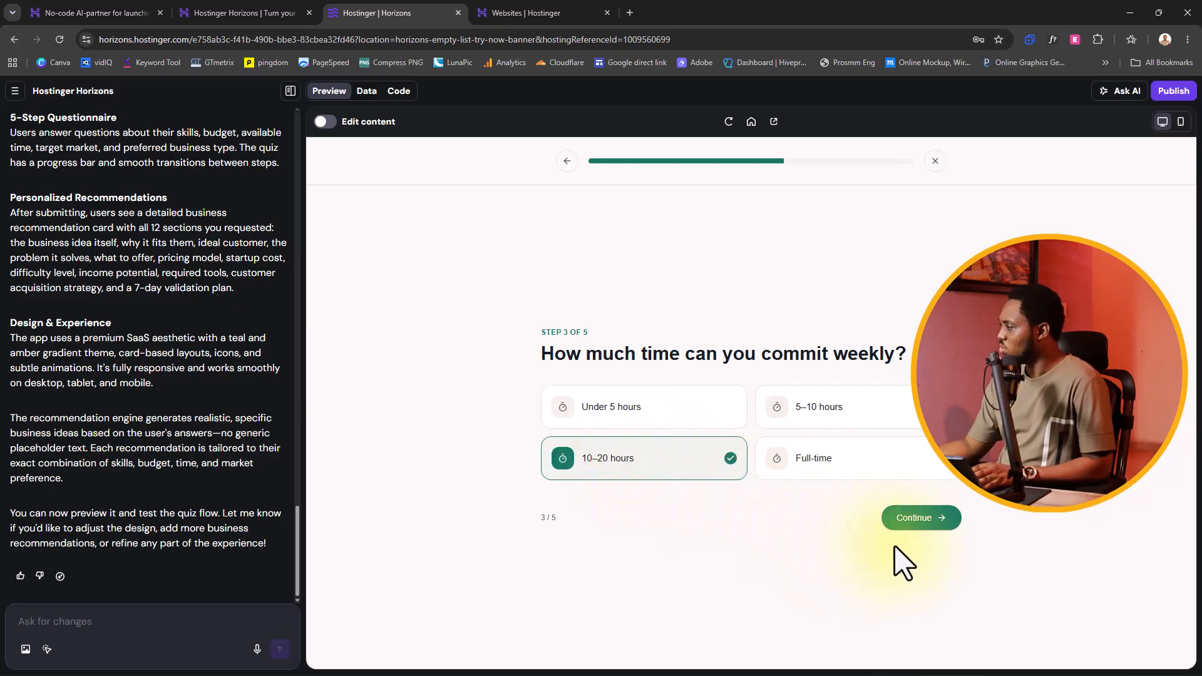
{"action": "left_click", "coordinate": [924, 524]}
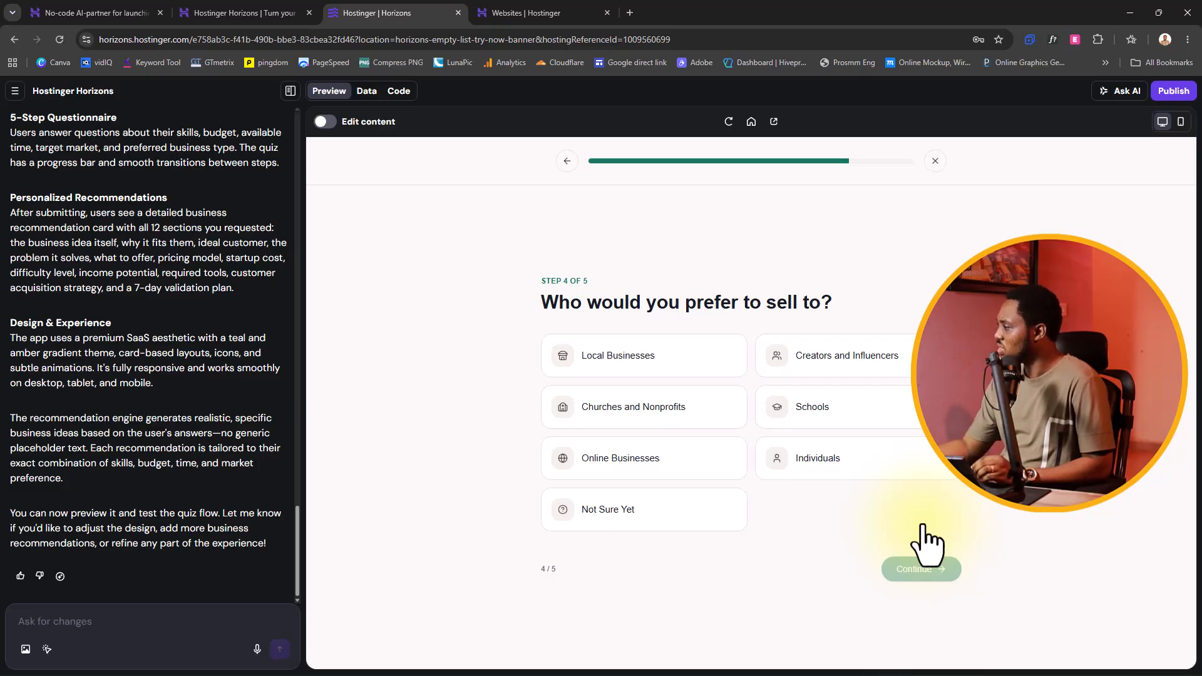
{"action": "left_click", "coordinate": [609, 364]}
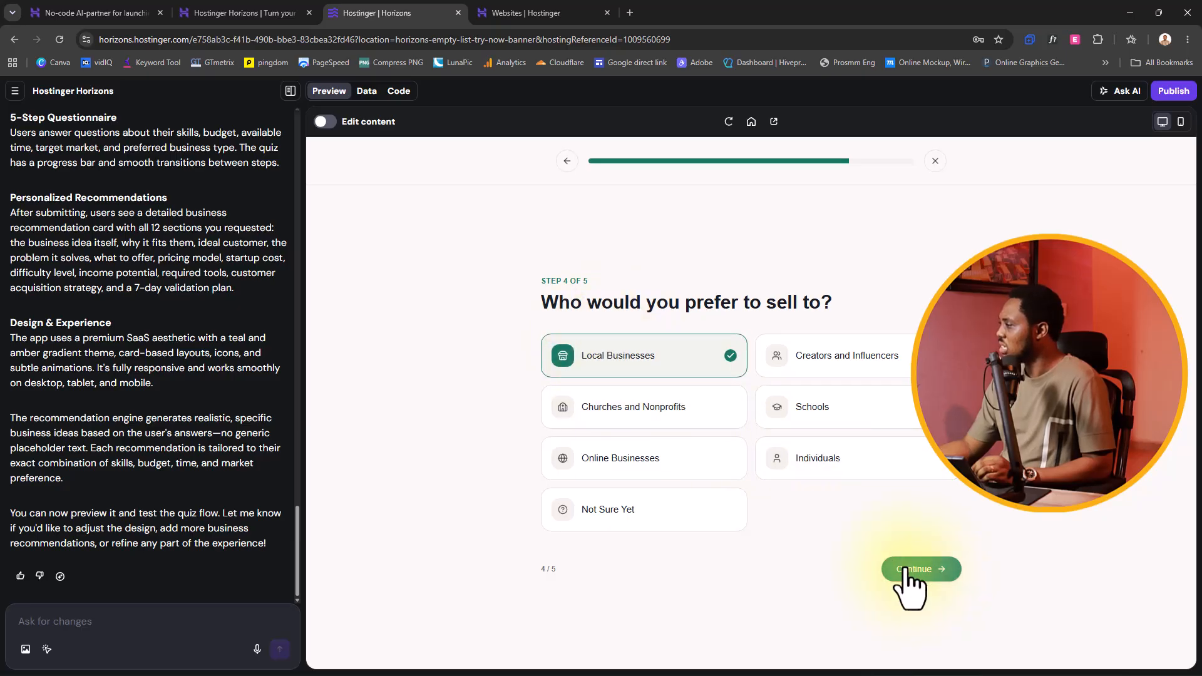
{"action": "left_click", "coordinate": [705, 473]}
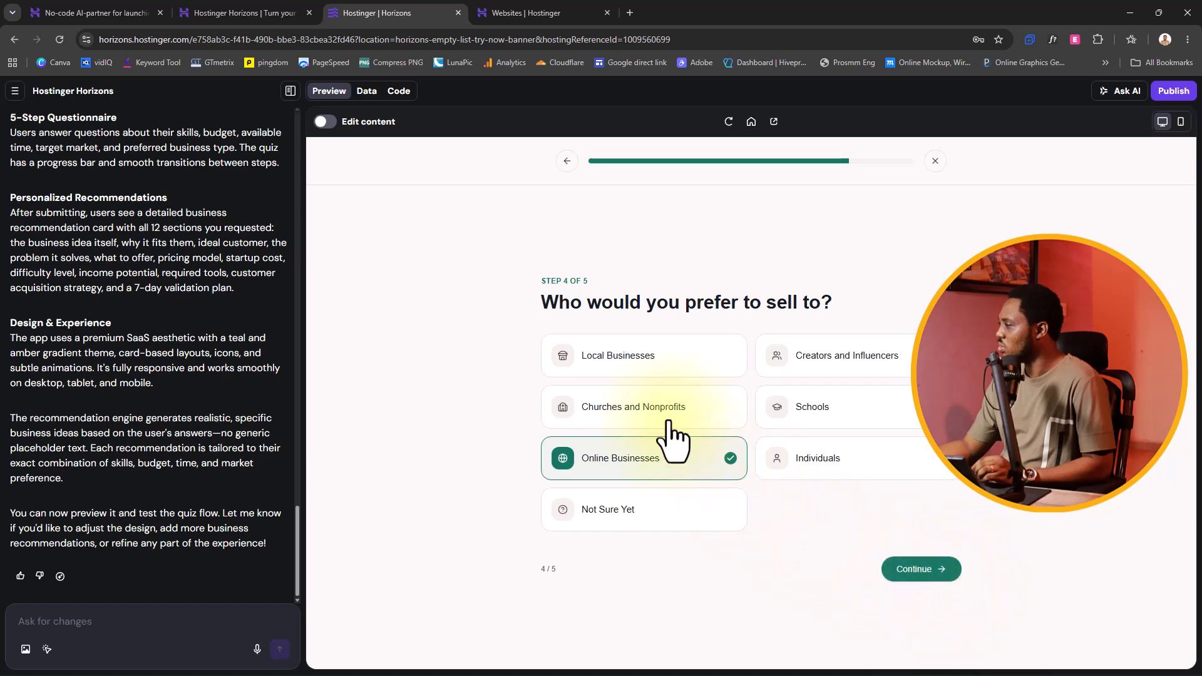
{"action": "left_click", "coordinate": [652, 374]}
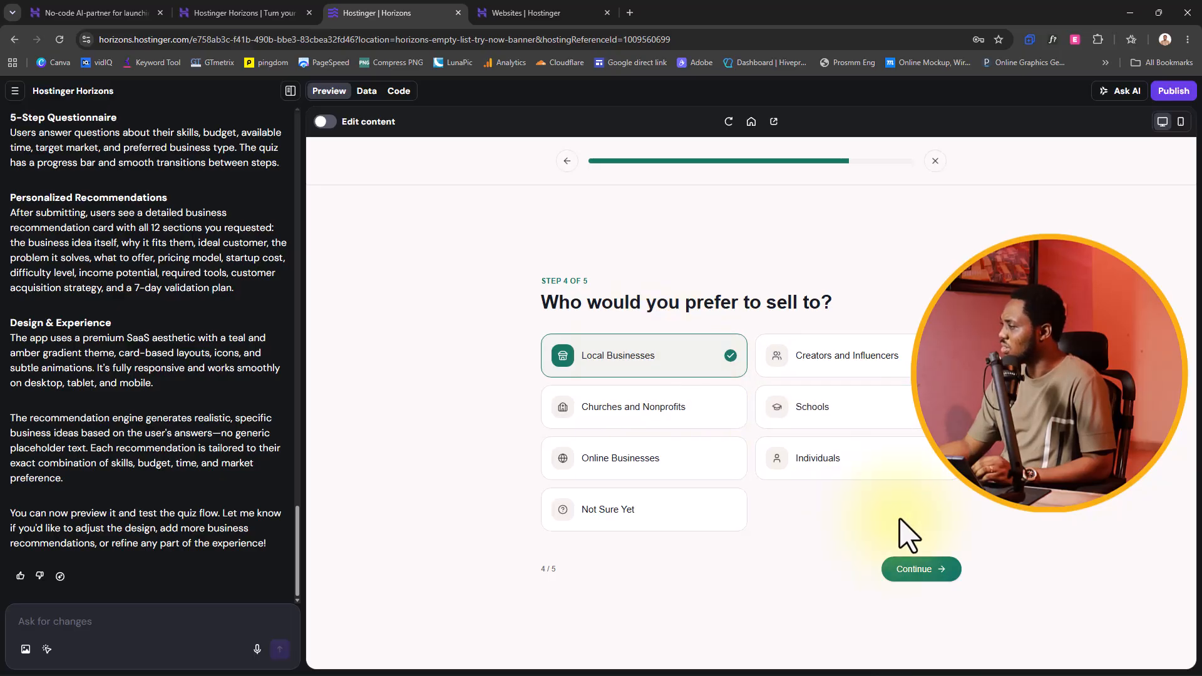
{"action": "left_click", "coordinate": [914, 571]}
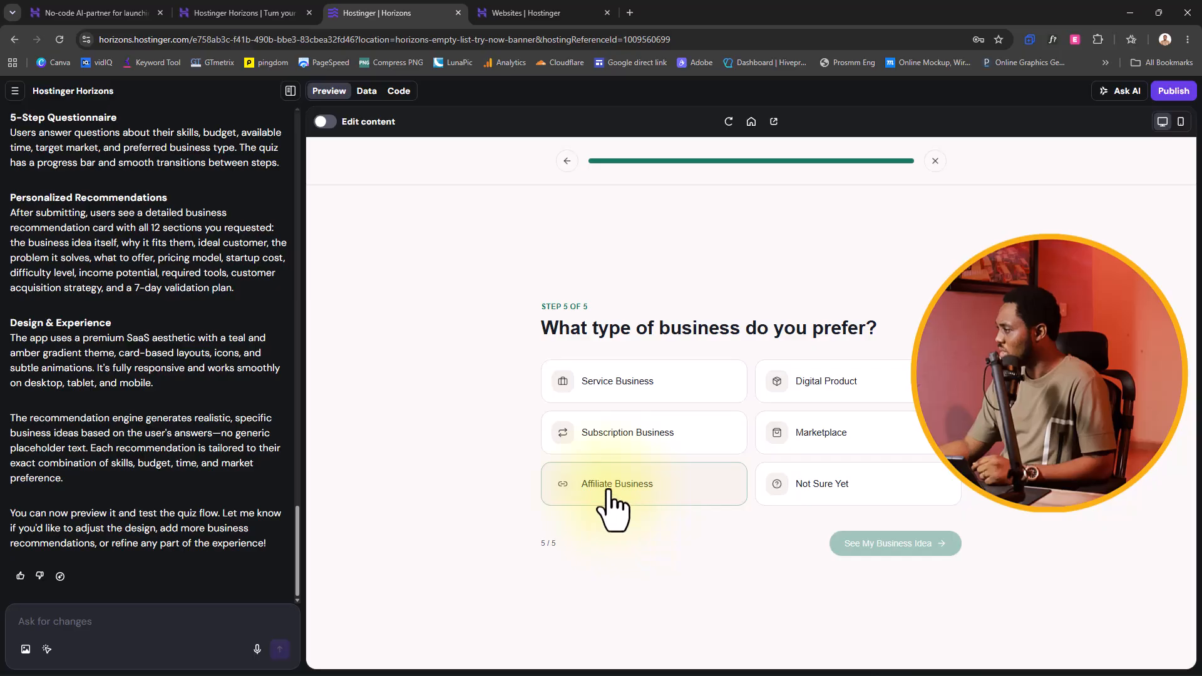
- Choose Service Business as the preferred business type and generate the business idea
{"action": "left_click", "coordinate": [617, 387]}
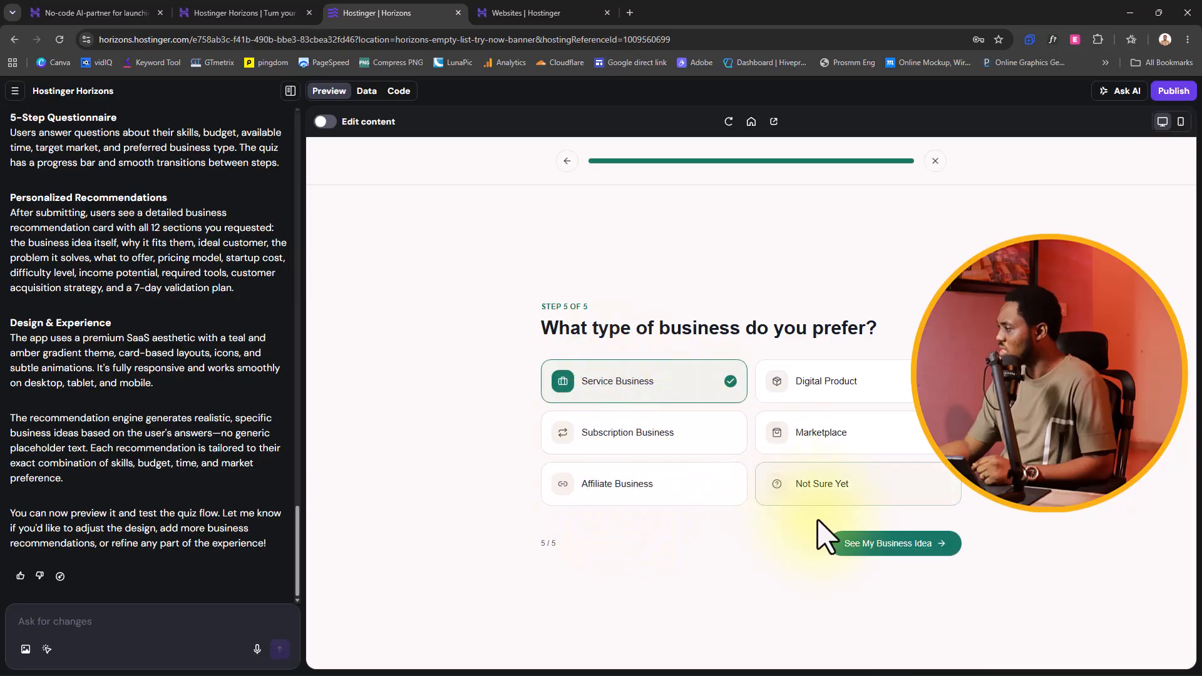
{"action": "left_click", "coordinate": [837, 393]}
{"action": "left_click", "coordinate": [671, 388]}
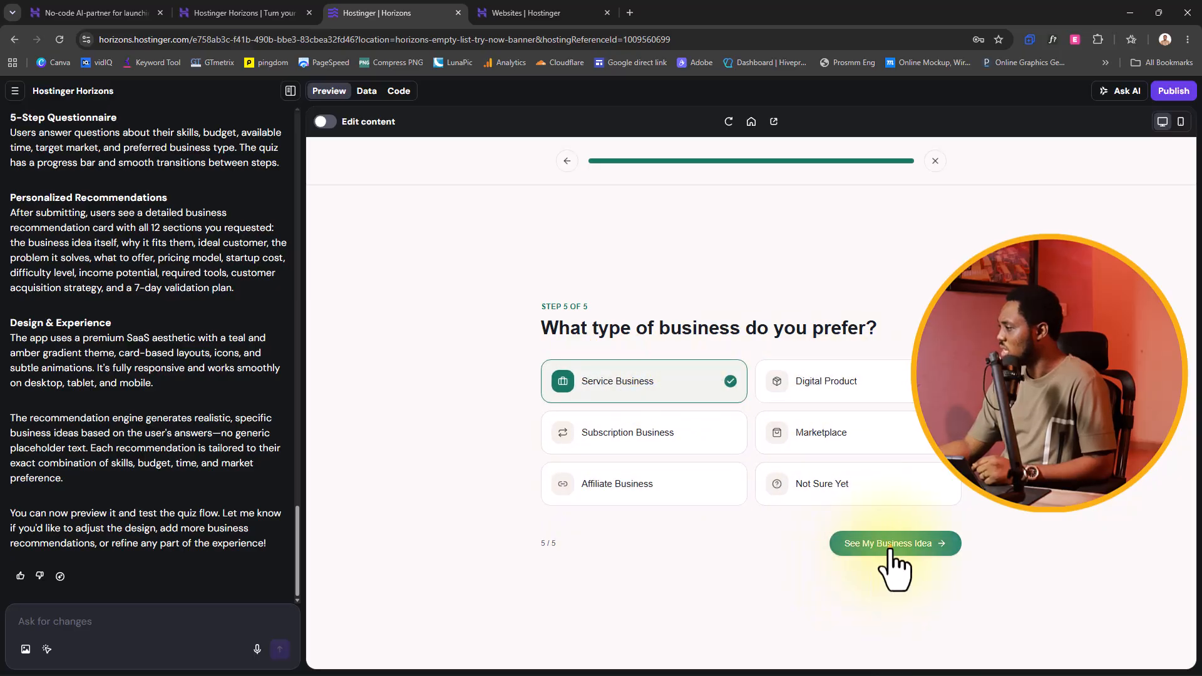
{"action": "left_click", "coordinate": [886, 544]}
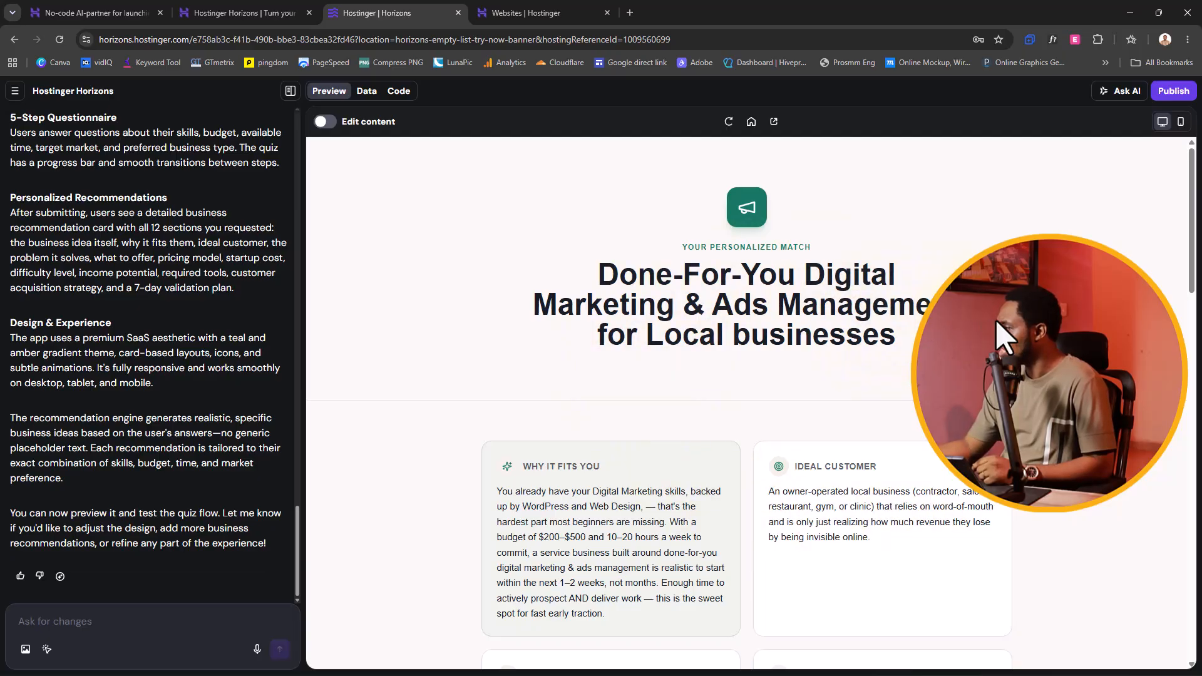
- Examine the personalized recommendation report from the match title through pricing, costs, tools and first customers to the 7-day validation plan
{"action": "scroll", "coordinate": [1006, 325], "scroll_direction": "down", "scroll_amount": 2}
{"action": "scroll", "coordinate": [1006, 326], "scroll_direction": "down", "scroll_amount": 3}
{"action": "scroll", "coordinate": [1006, 326], "scroll_direction": "up", "scroll_amount": 5}
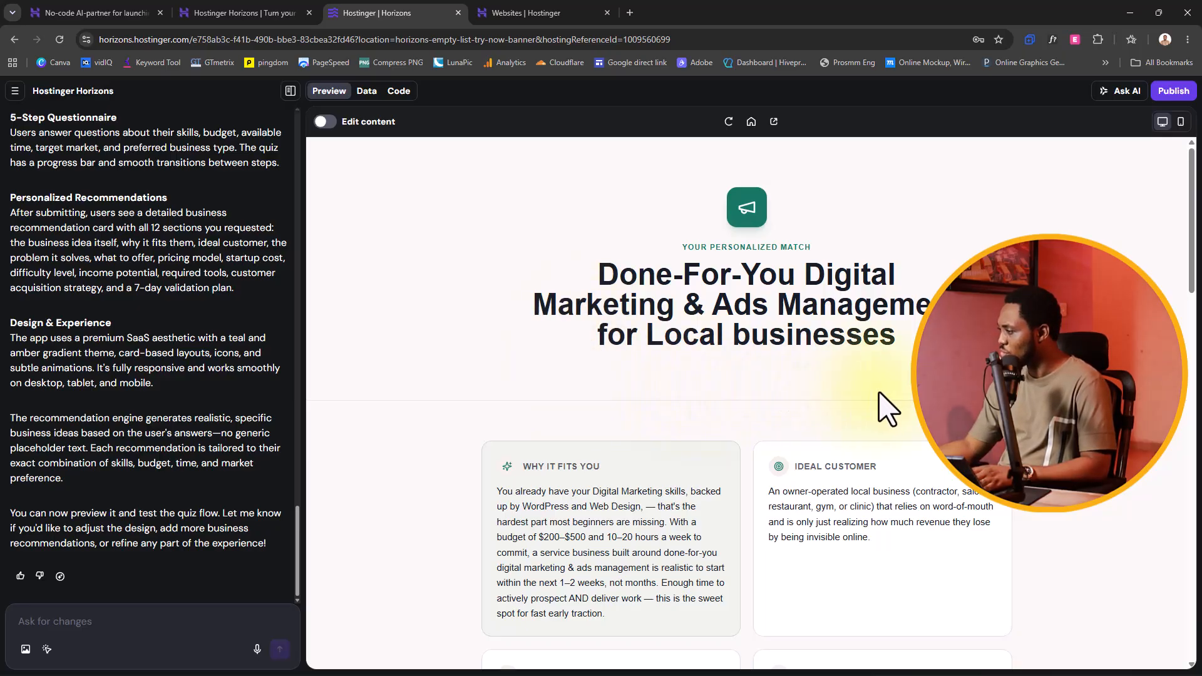
{"action": "scroll", "coordinate": [948, 416], "scroll_direction": "down", "scroll_amount": 1}
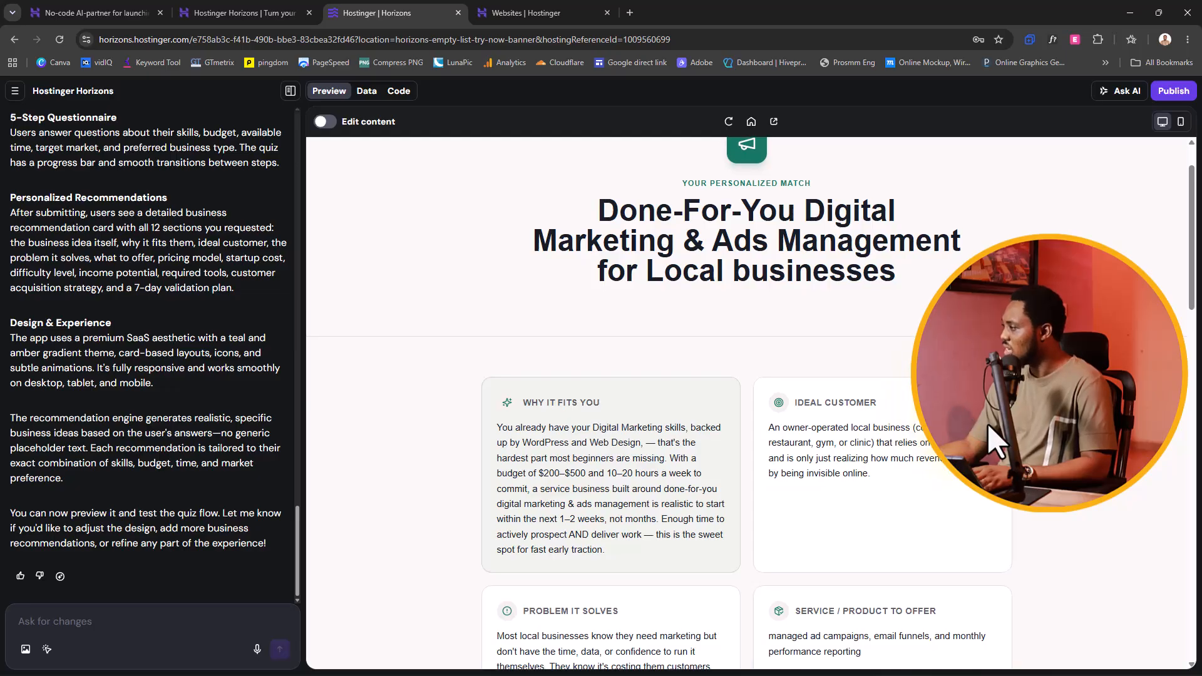
{"action": "scroll", "coordinate": [977, 435], "scroll_direction": "down", "scroll_amount": 2}
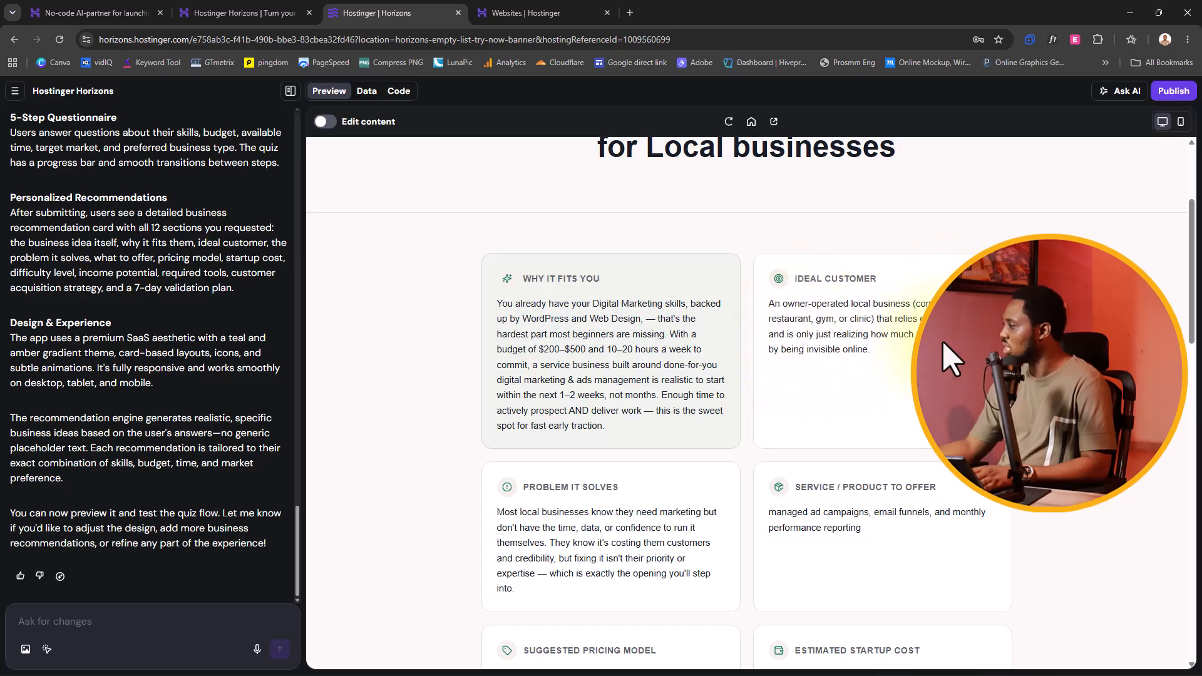
{"action": "scroll", "coordinate": [967, 360], "scroll_direction": "down", "scroll_amount": 4}
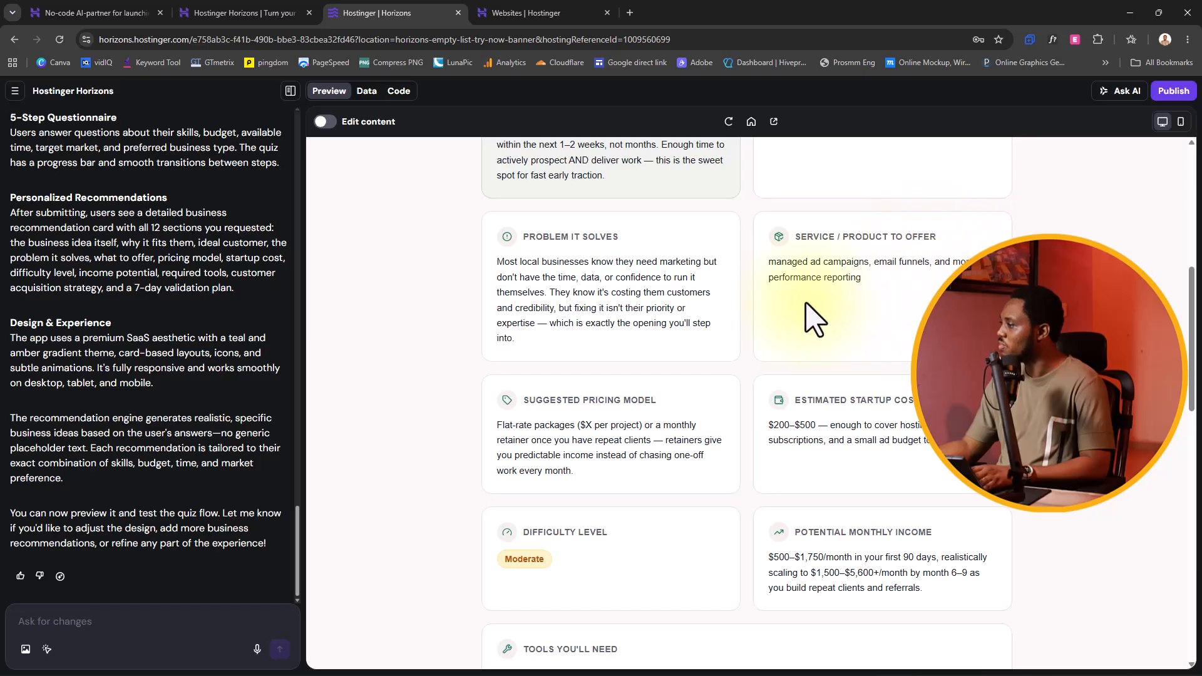
{"action": "scroll", "coordinate": [812, 322], "scroll_direction": "down", "scroll_amount": 3}
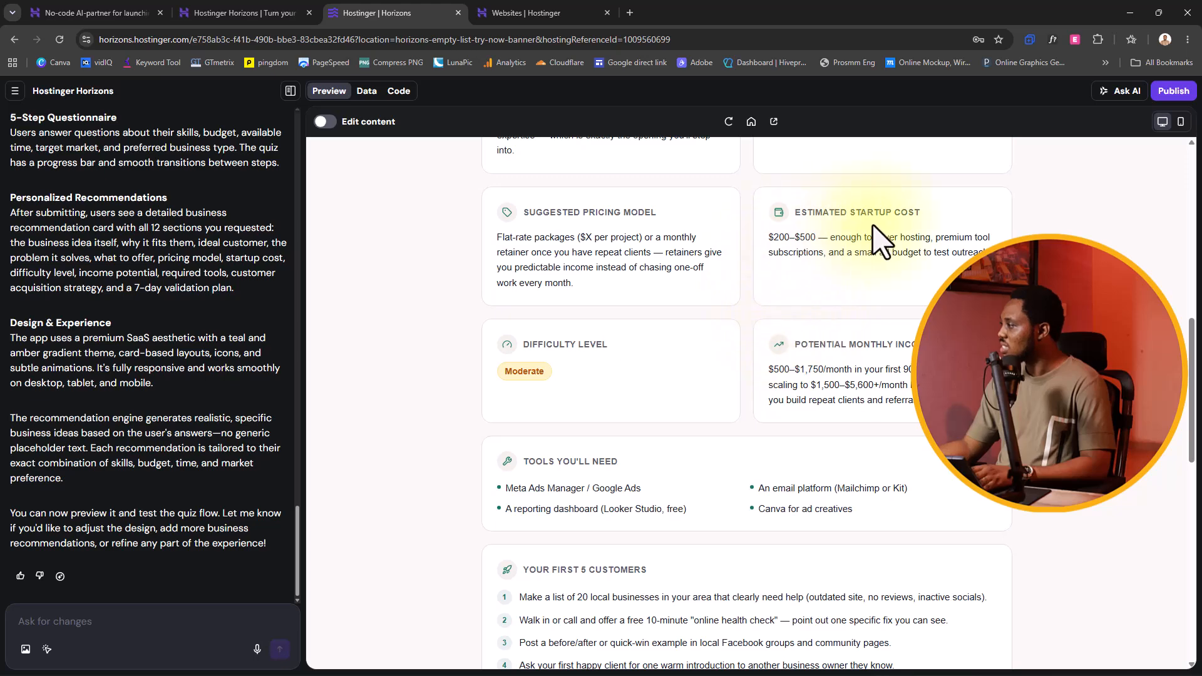
{"action": "scroll", "coordinate": [906, 248], "scroll_direction": "down", "scroll_amount": 2}
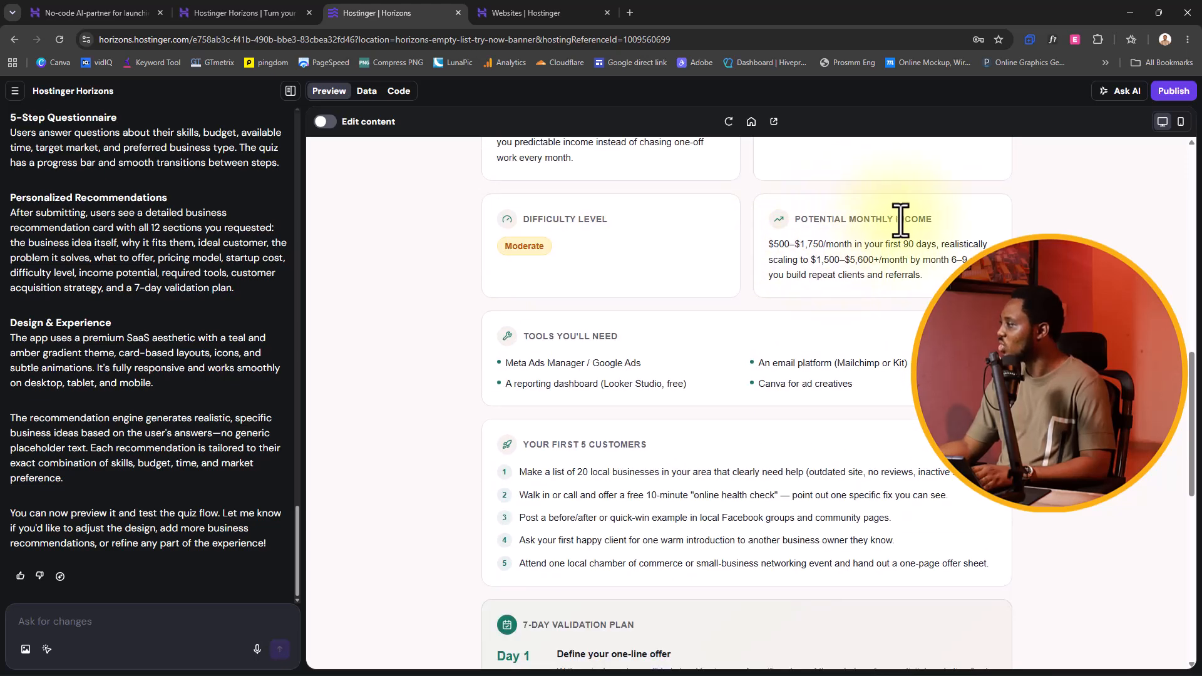
{"action": "scroll", "coordinate": [922, 247], "scroll_direction": "down", "scroll_amount": 7}
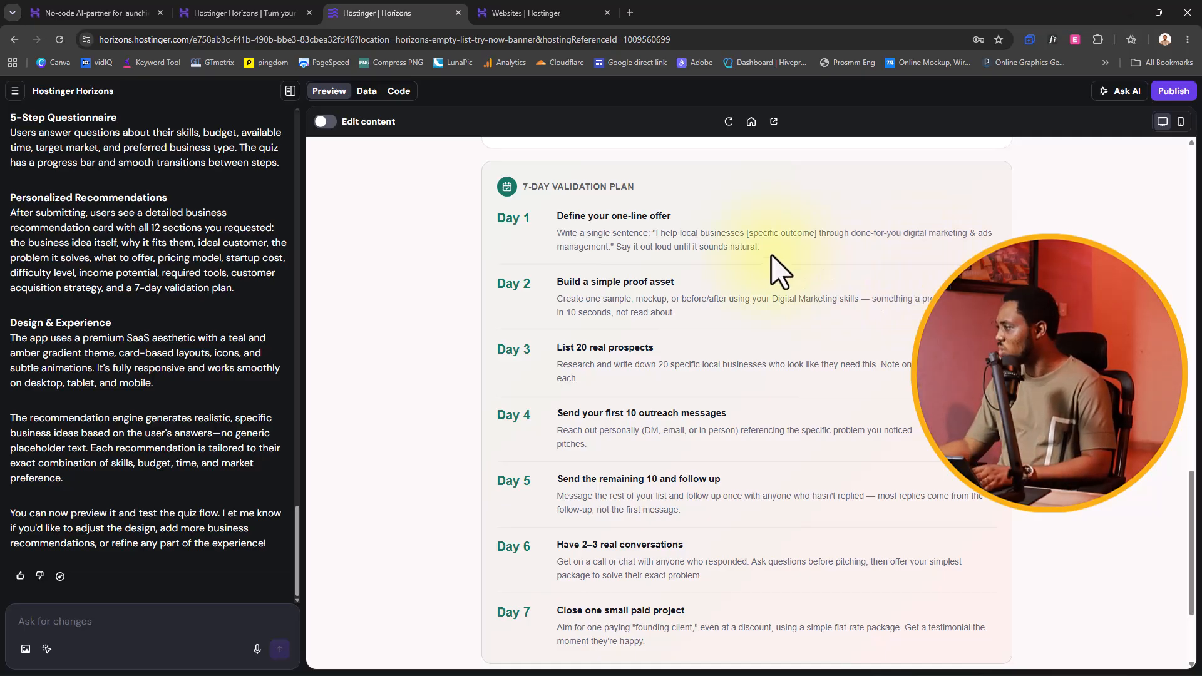
{"action": "scroll", "coordinate": [773, 307], "scroll_direction": "down", "scroll_amount": 3}
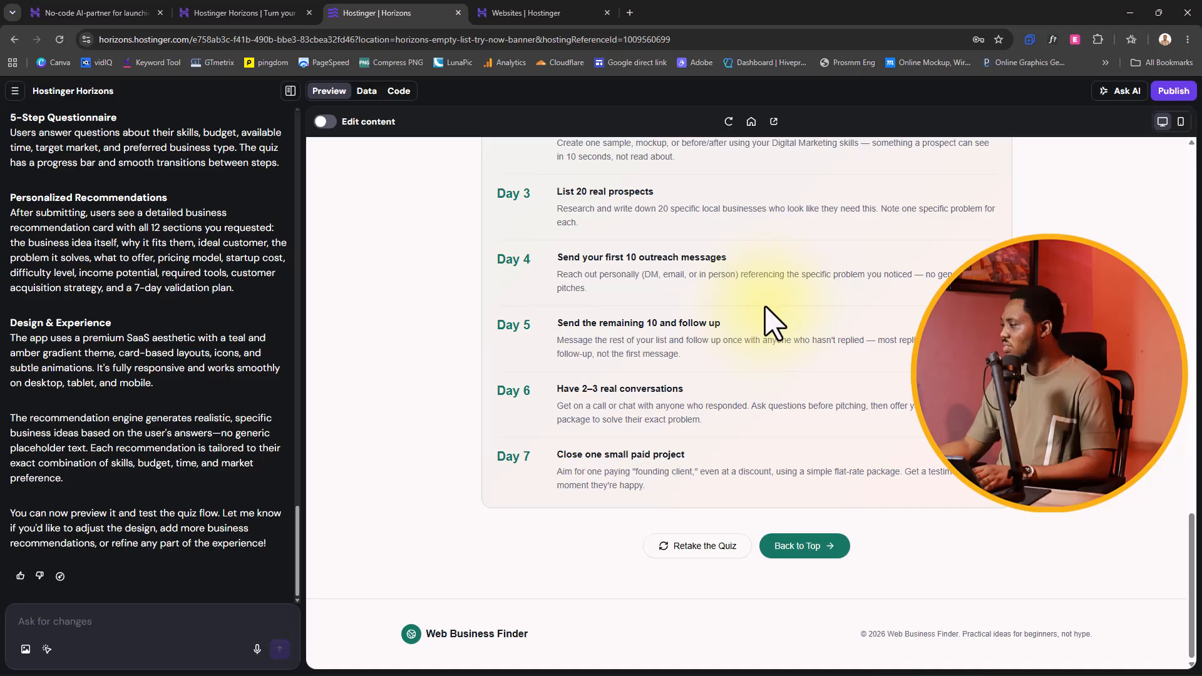
{"action": "scroll", "coordinate": [767, 309], "scroll_direction": "up", "scroll_amount": 10}
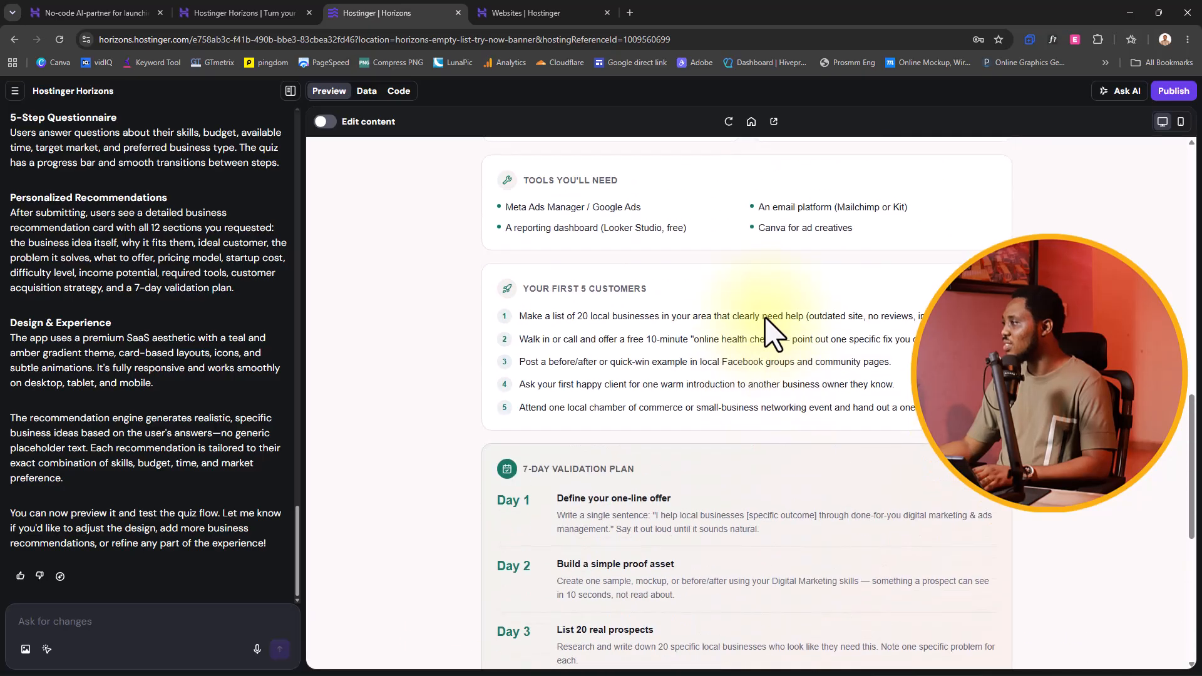
{"action": "scroll", "coordinate": [773, 335], "scroll_direction": "up", "scroll_amount": 5}
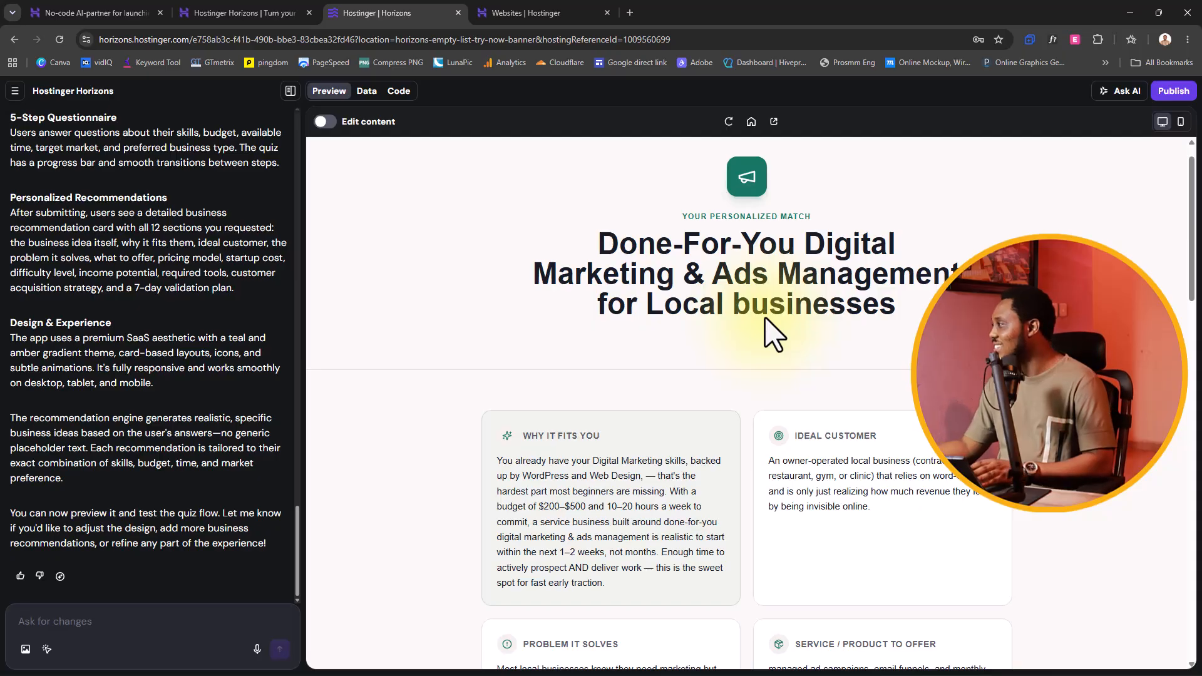
{"action": "scroll", "coordinate": [767, 326], "scroll_direction": "up", "scroll_amount": 1}
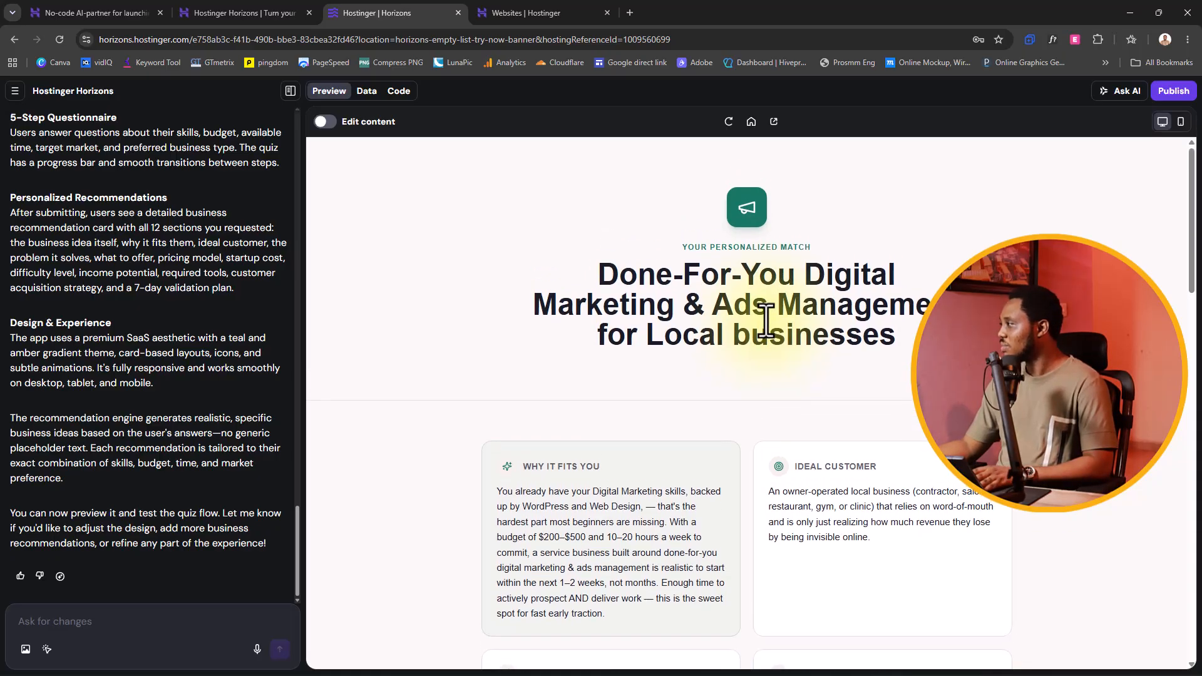
- Check the recommendation report in the mobile preview, and return to the desktop preview
{"action": "left_click", "coordinate": [1180, 122]}
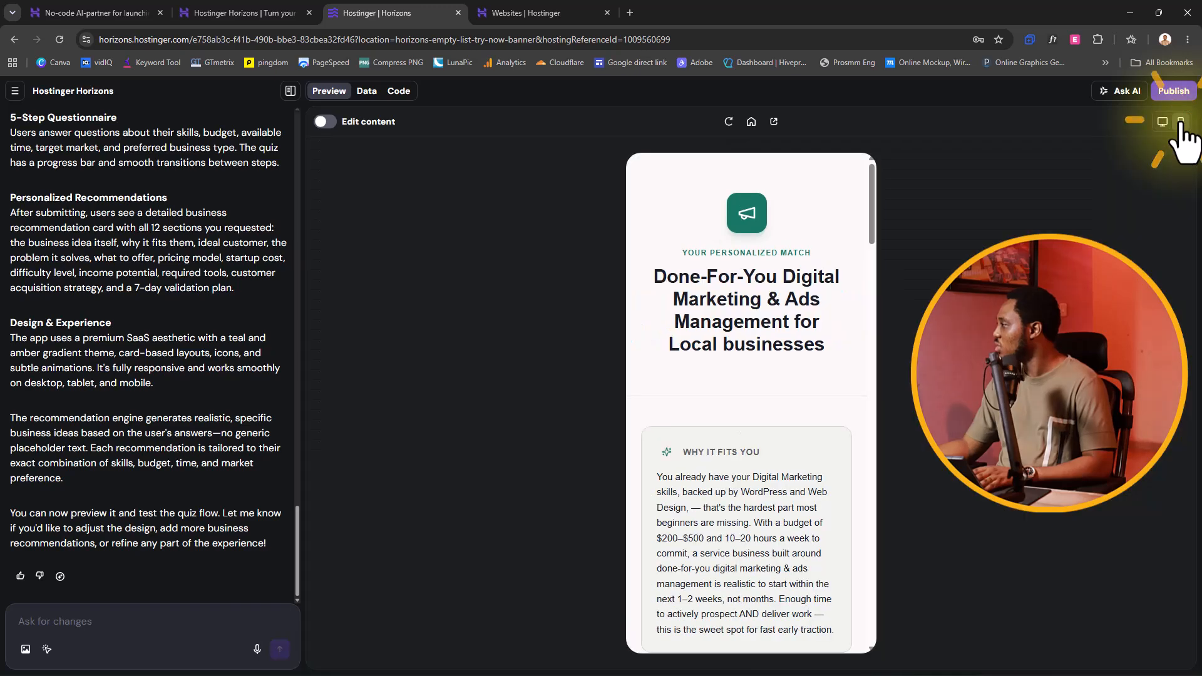
{"action": "scroll", "coordinate": [814, 363], "scroll_direction": "down", "scroll_amount": 7}
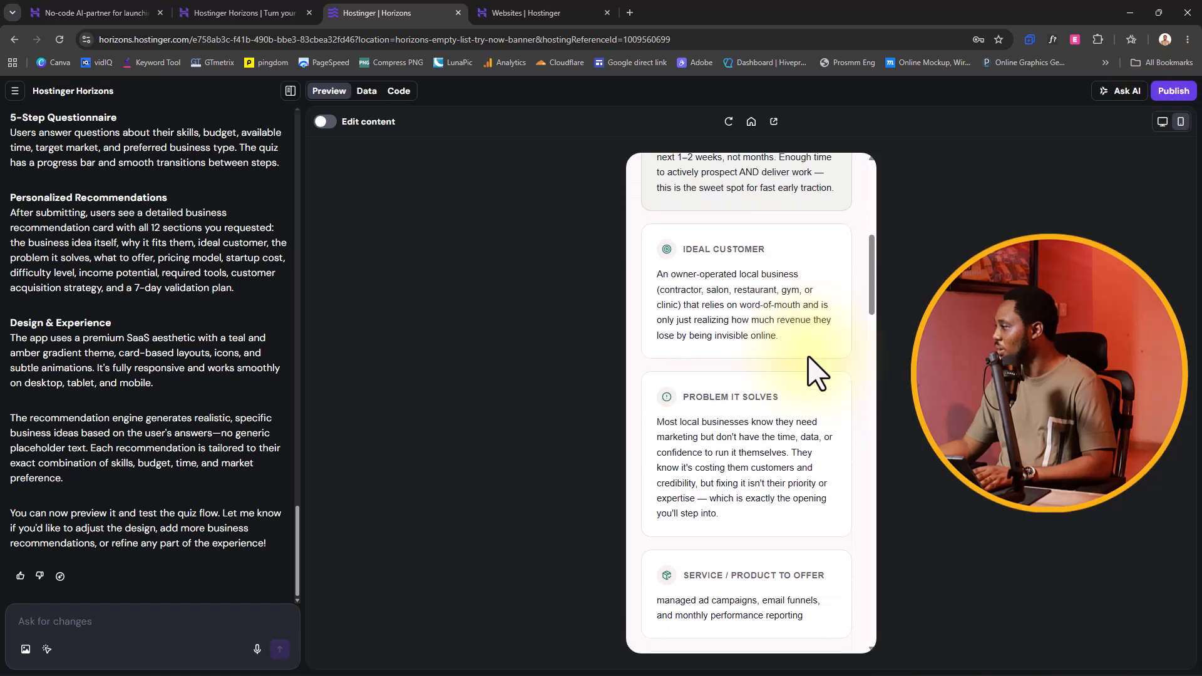
{"action": "scroll", "coordinate": [816, 373], "scroll_direction": "down", "scroll_amount": 20}
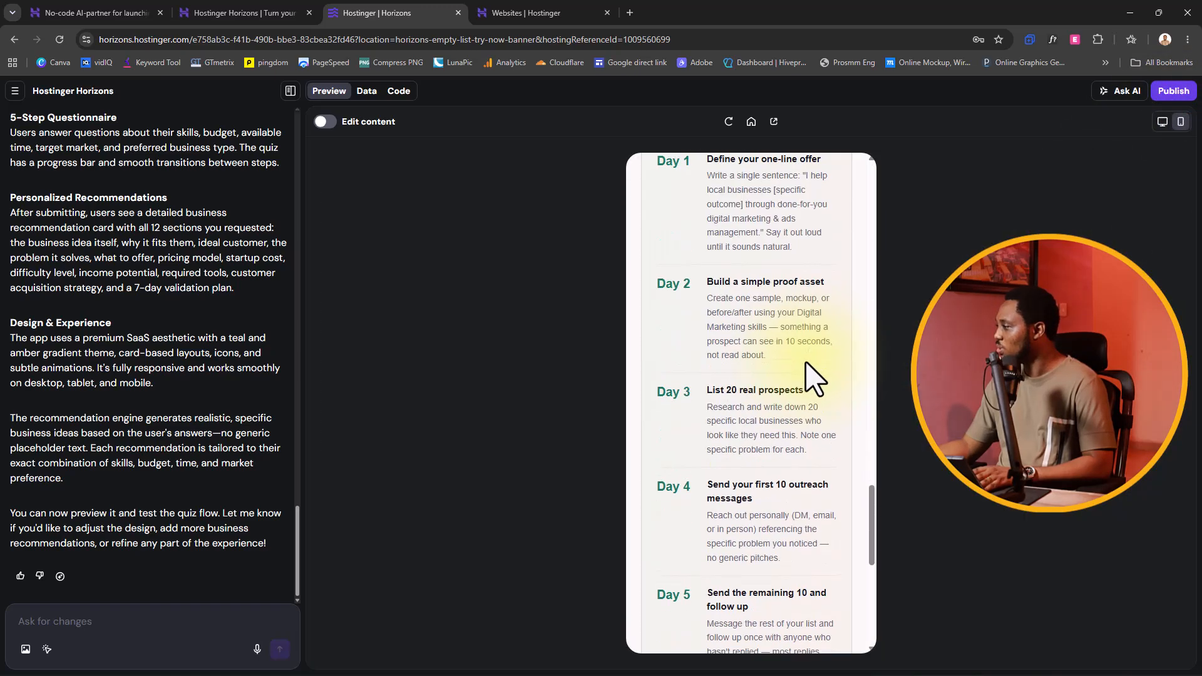
{"action": "scroll", "coordinate": [807, 363], "scroll_direction": "up", "scroll_amount": 20}
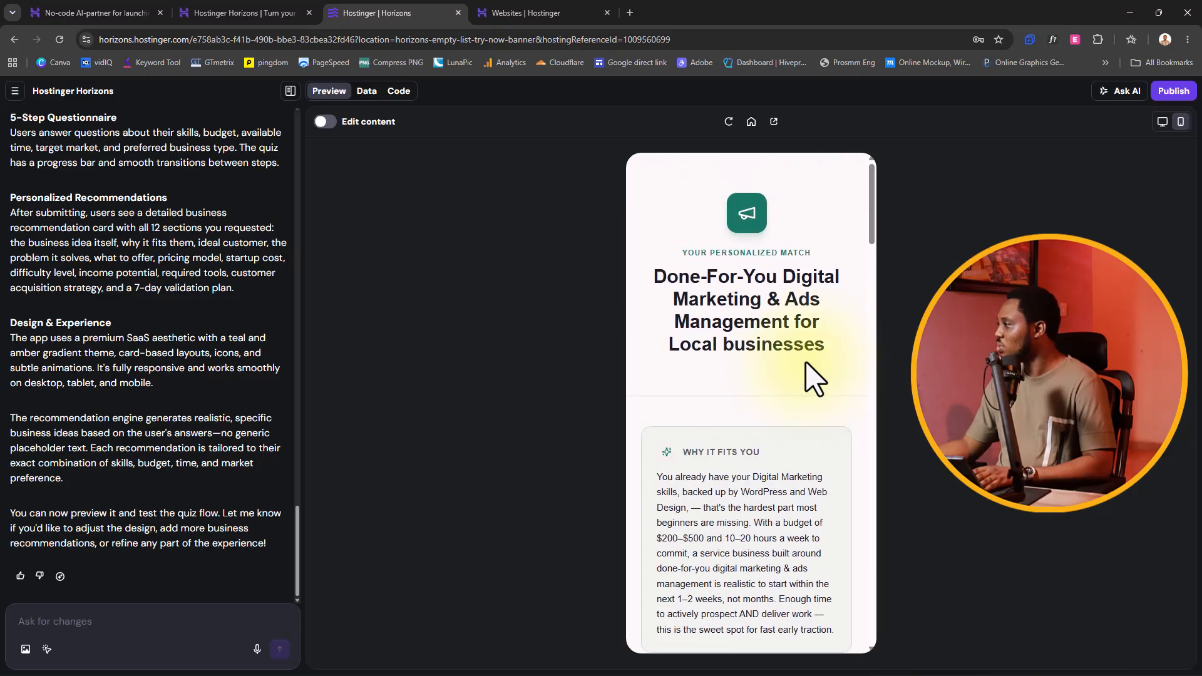
{"action": "left_click", "coordinate": [1163, 121]}
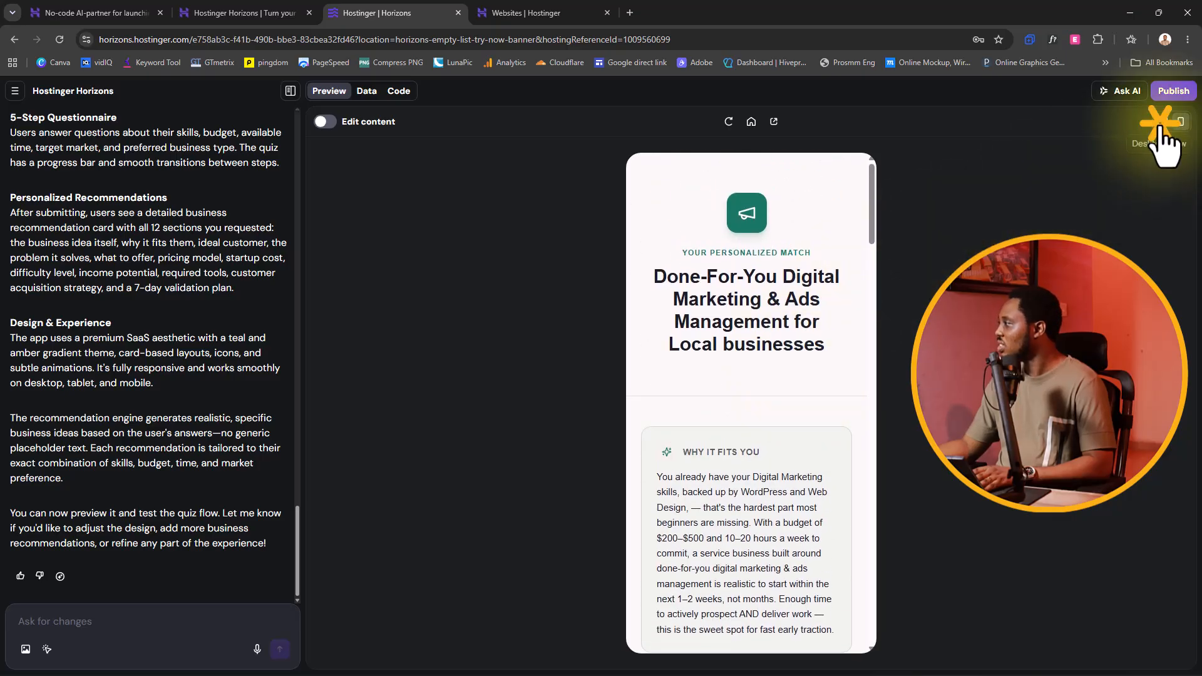
{"action": "scroll", "coordinate": [831, 397], "scroll_direction": "down", "scroll_amount": 3}
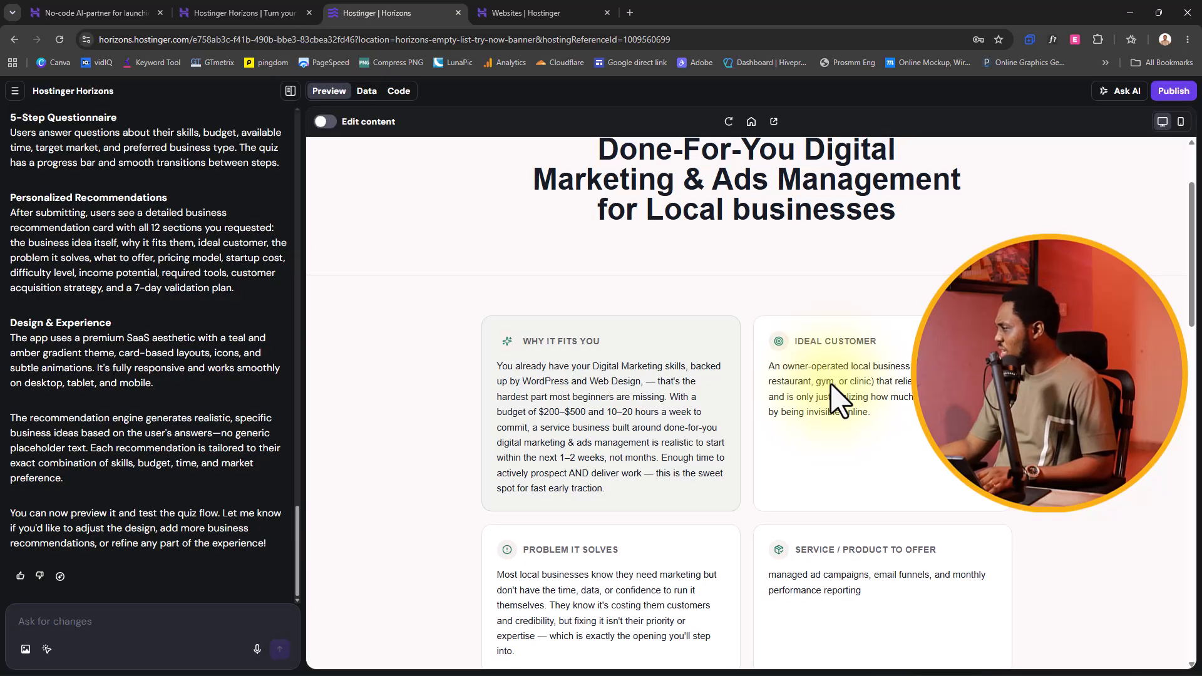
{"action": "scroll", "coordinate": [832, 392], "scroll_direction": "up", "scroll_amount": 3}
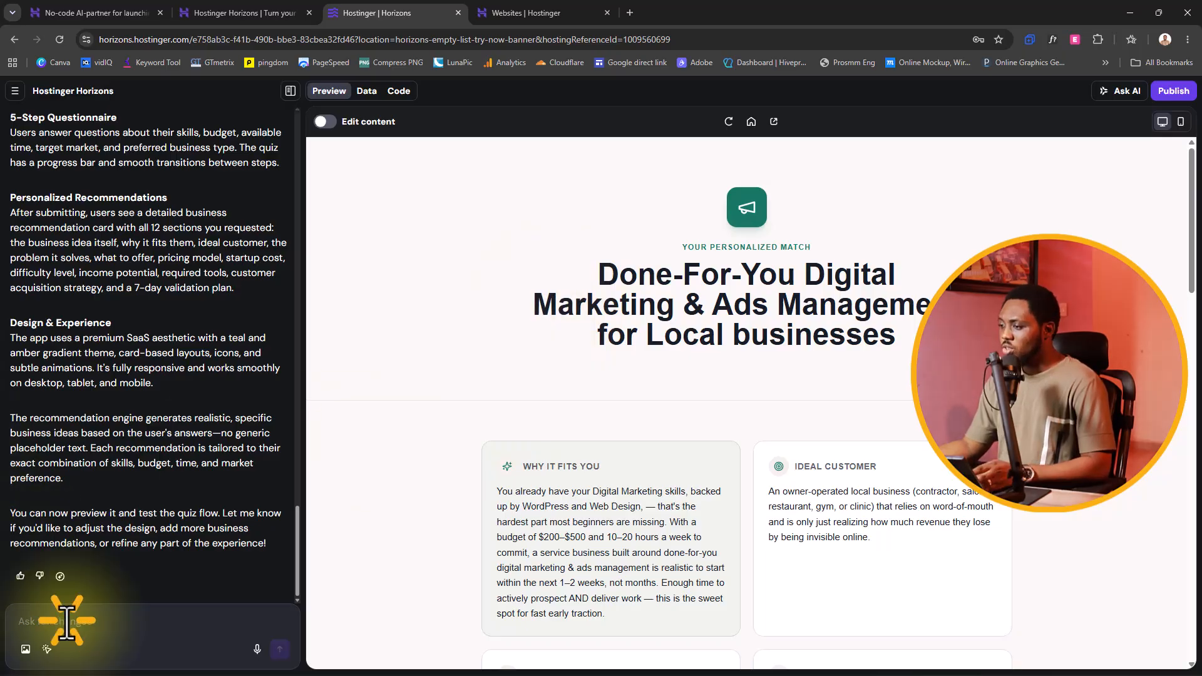
- Paste the prepared prompt for adding user authentication and saved business ideas using the integrated backend, review it and submit it
{"action": "key", "text": "ctrl+v"}
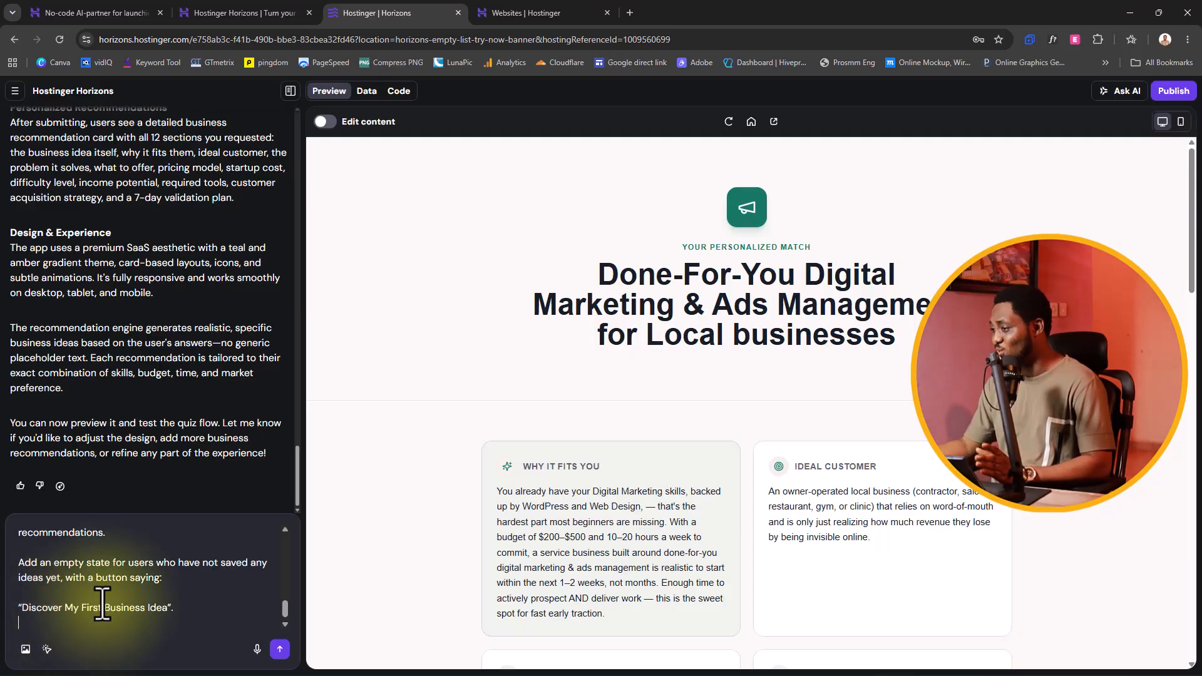
{"action": "scroll", "coordinate": [119, 597], "scroll_direction": "up", "scroll_amount": 10}
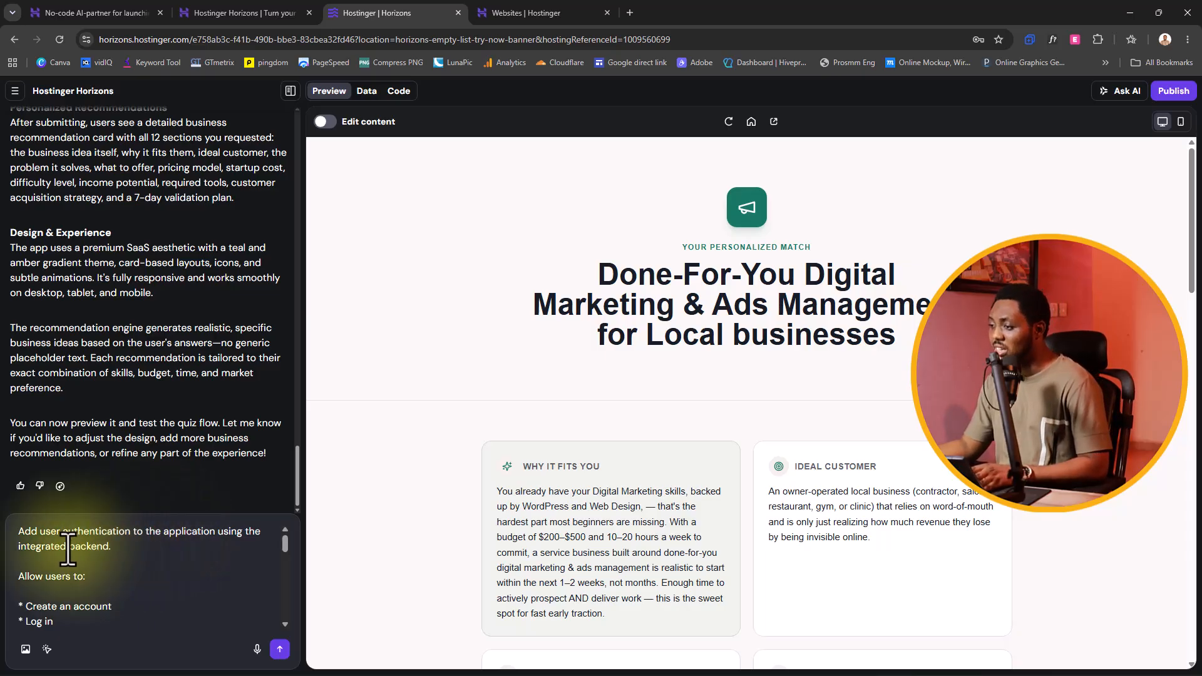
{"action": "scroll", "coordinate": [161, 572], "scroll_direction": "down", "scroll_amount": 1}
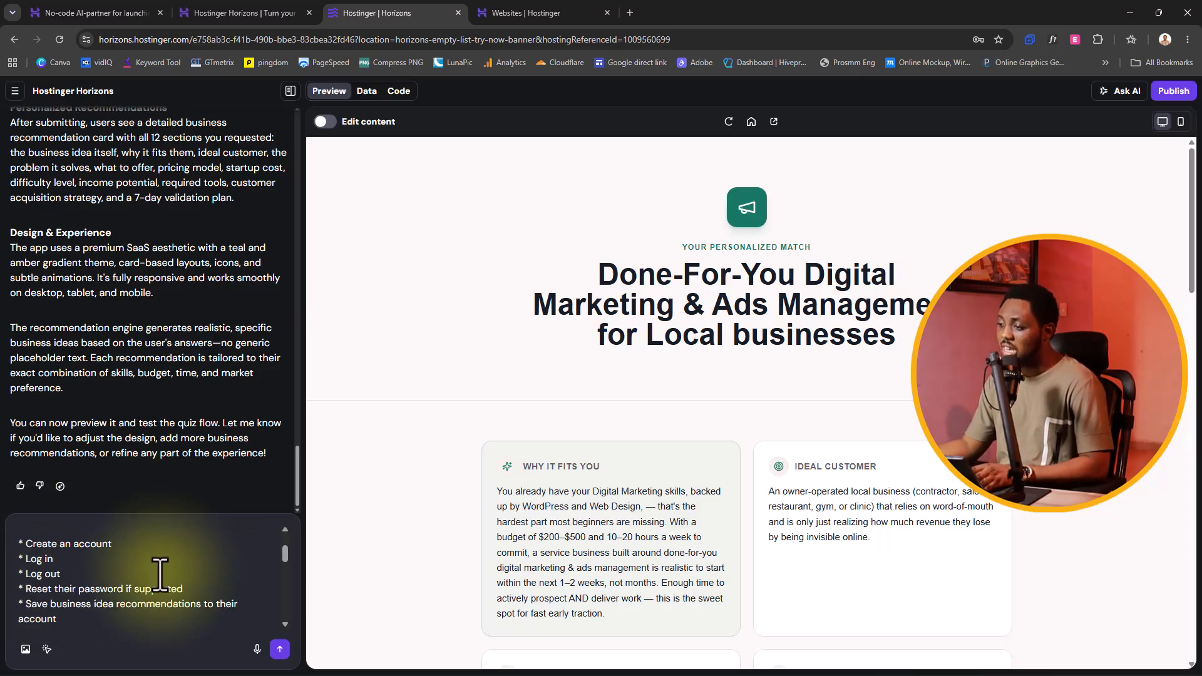
{"action": "scroll", "coordinate": [125, 570], "scroll_direction": "down", "scroll_amount": 4}
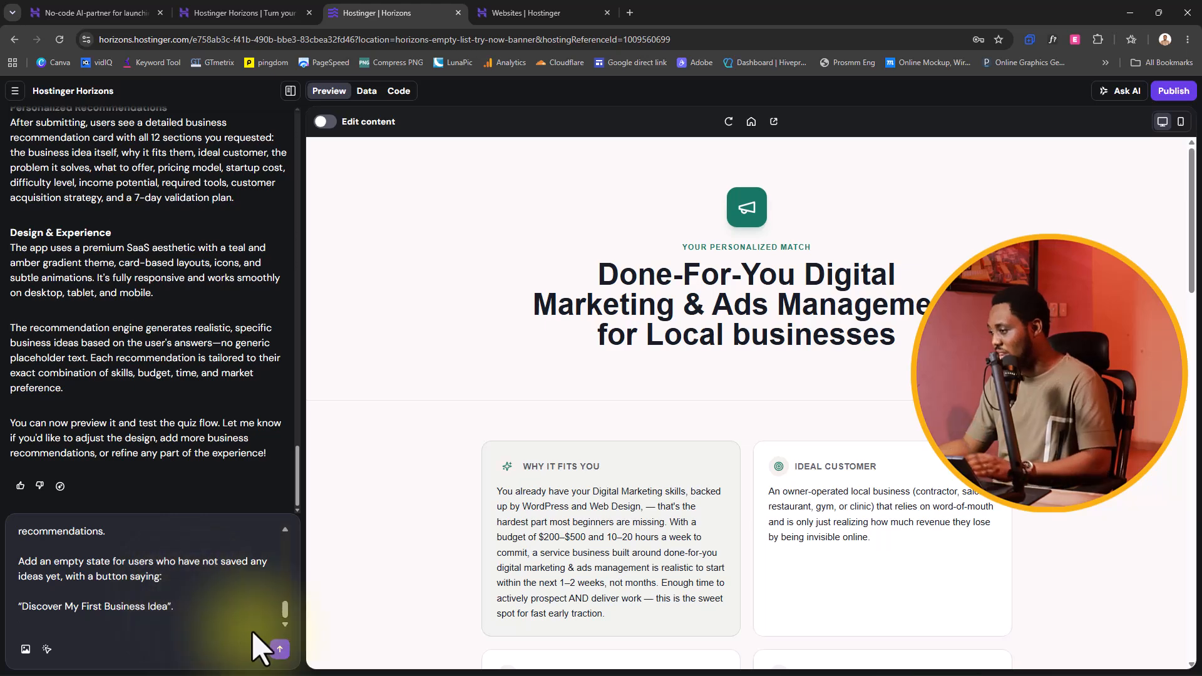
{"action": "left_click", "coordinate": [279, 649]}
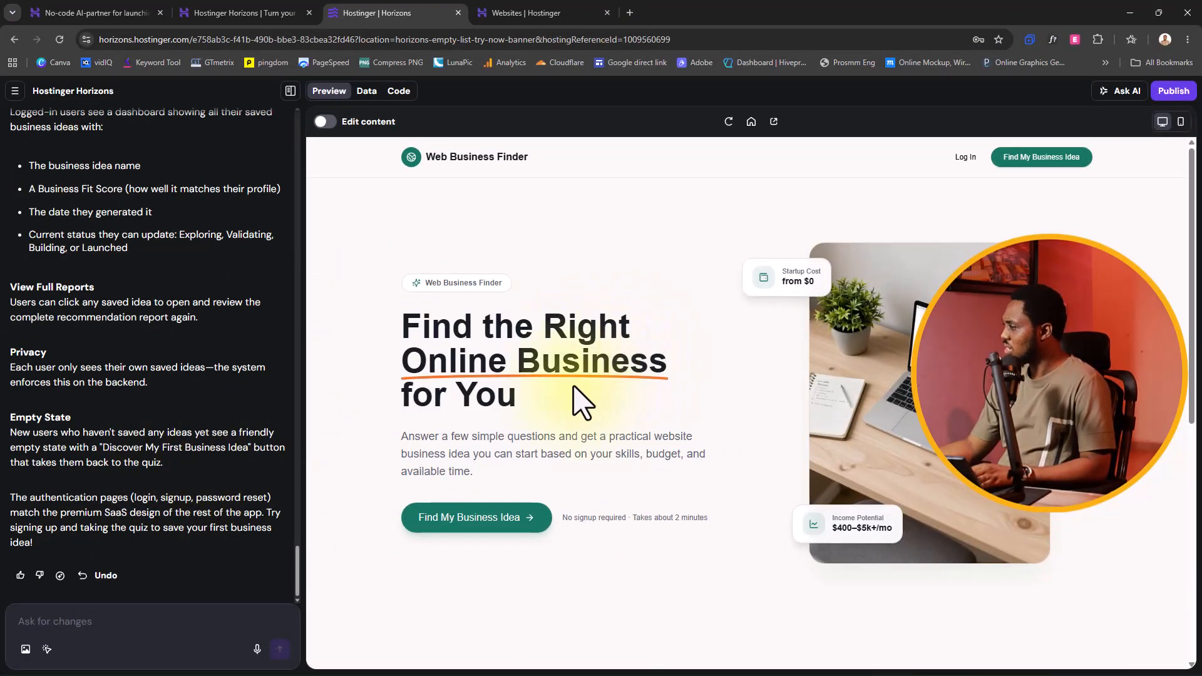
- Create a new user account with a name, email and account password, and dismiss the browser's offer to save the password
{"action": "left_click", "coordinate": [960, 158]}
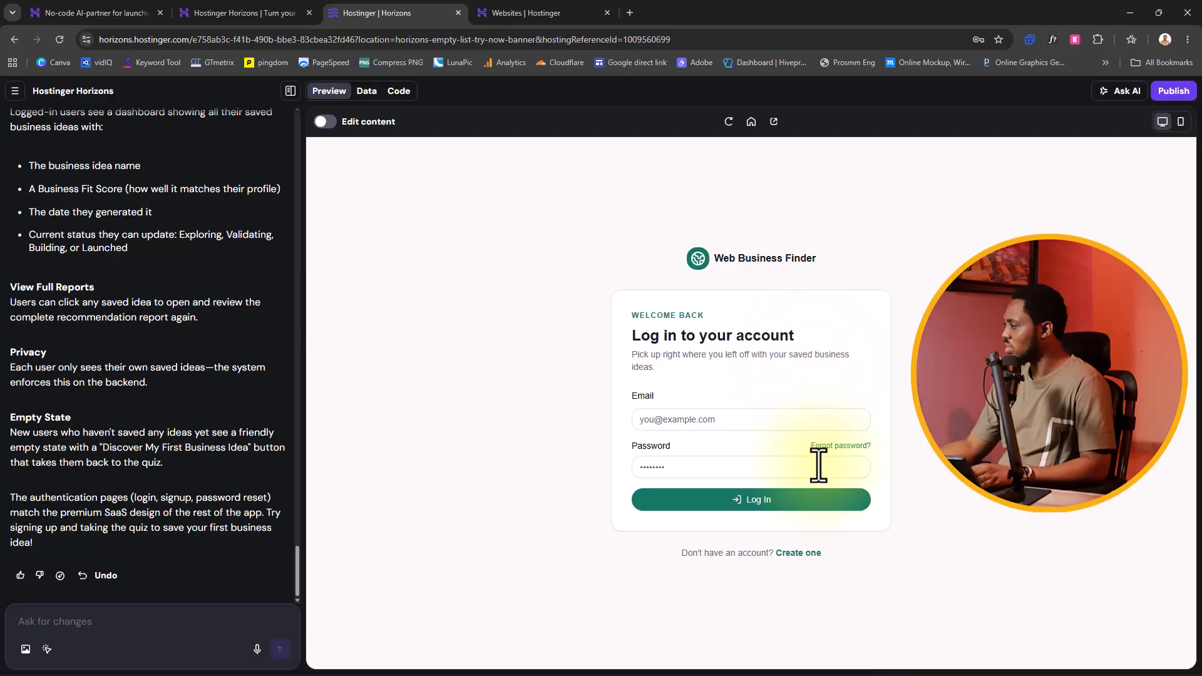
{"action": "left_click", "coordinate": [794, 555]}
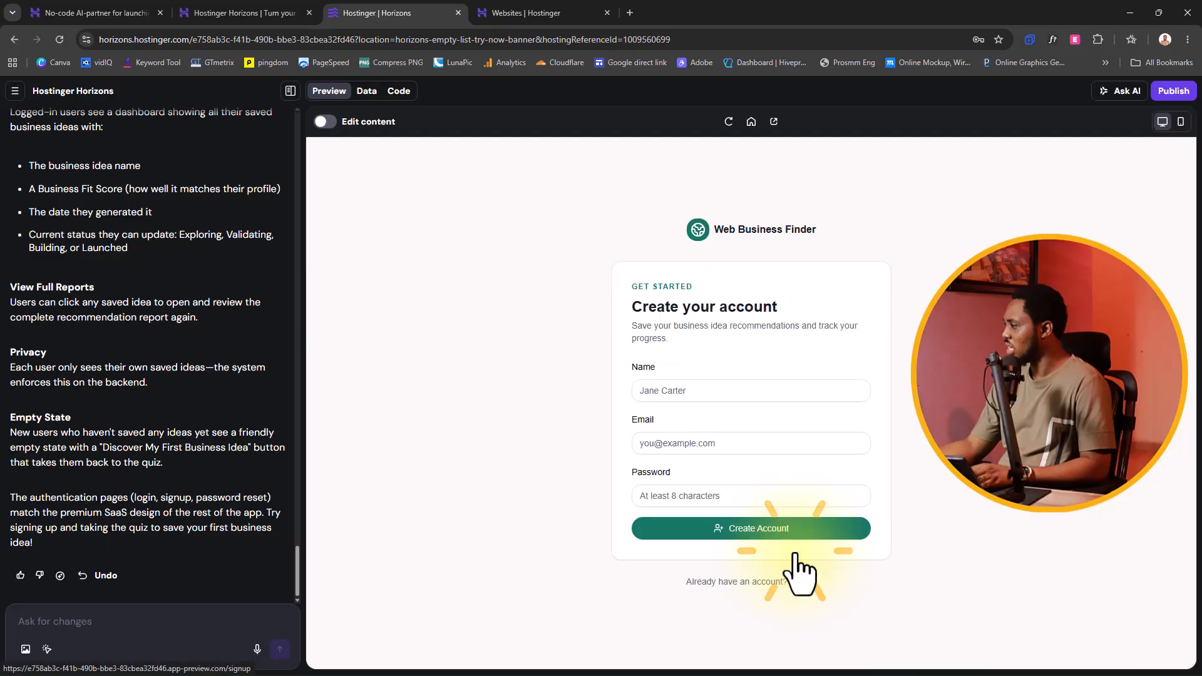
{"action": "left_click", "coordinate": [664, 386]}
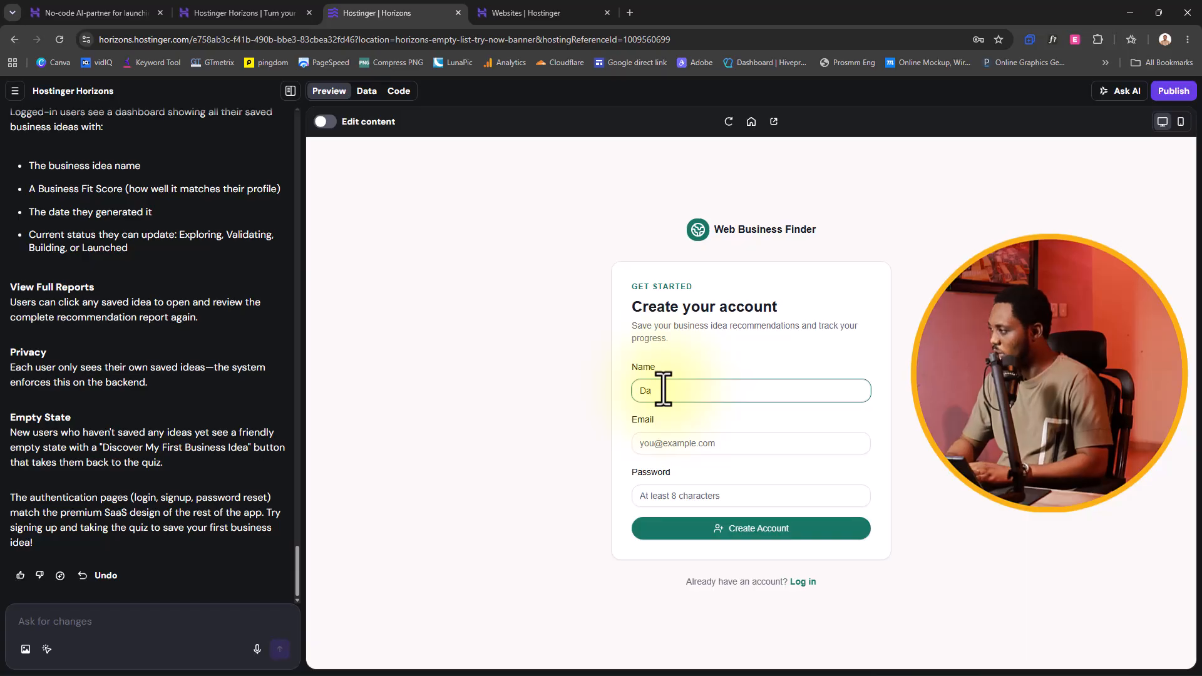
{"action": "left_click", "coordinate": [666, 442]}
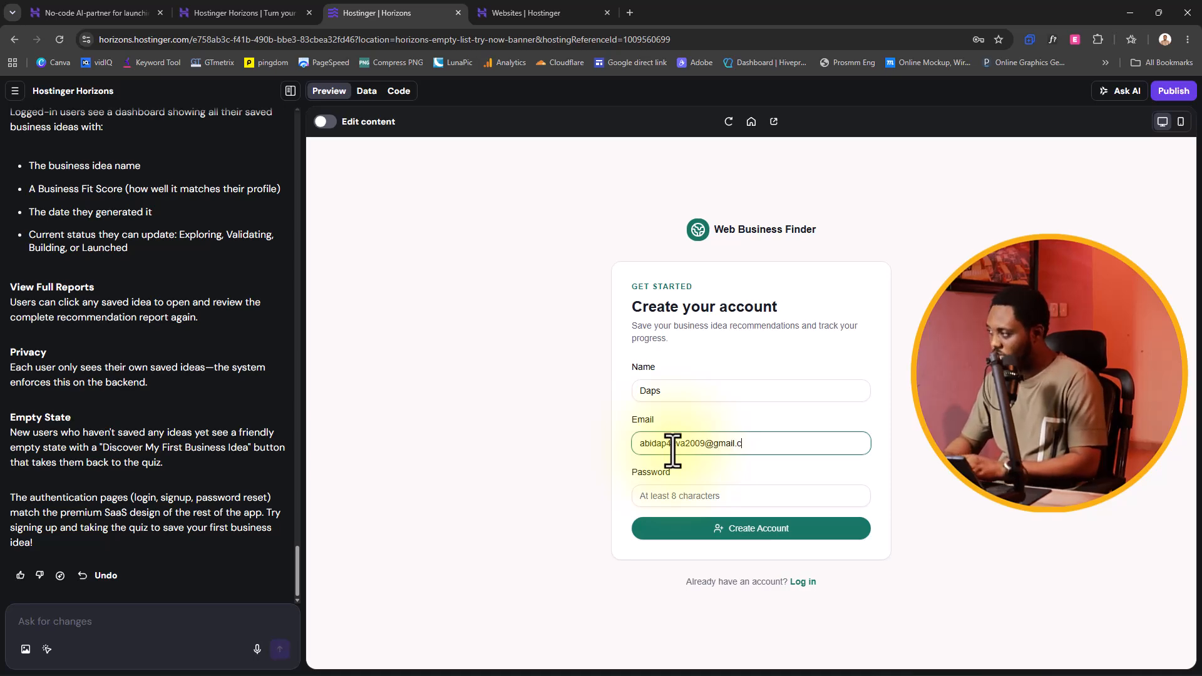
{"action": "left_click", "coordinate": [664, 496]}
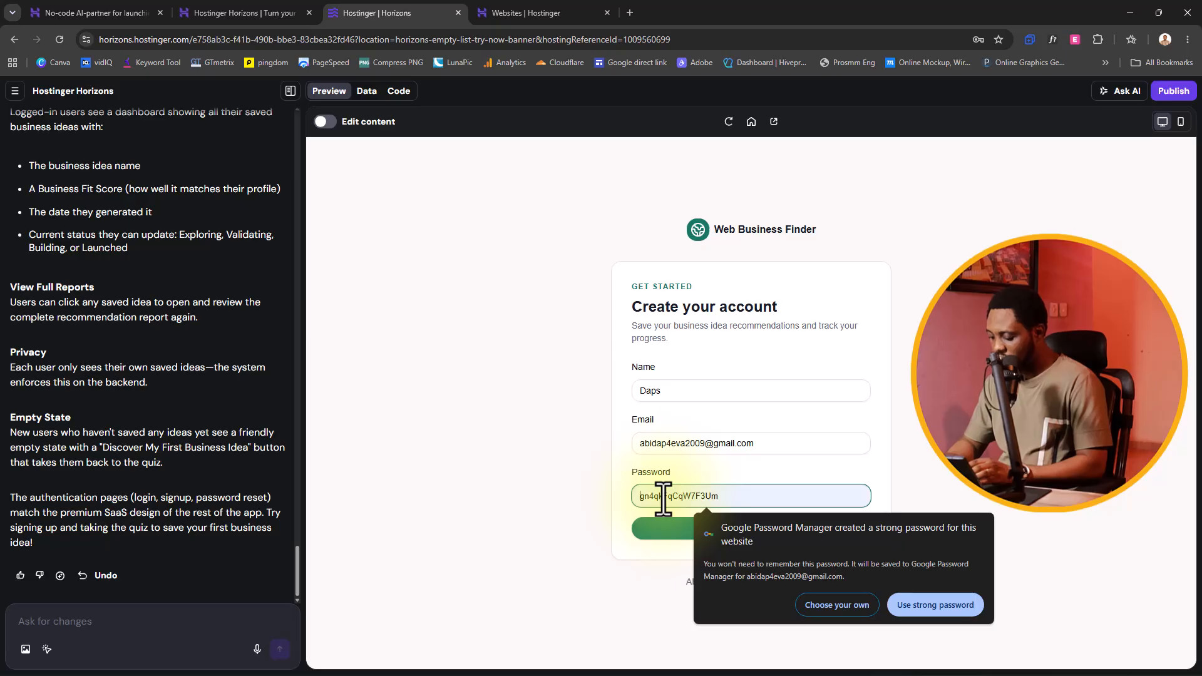
{"action": "type", "text": "•"}
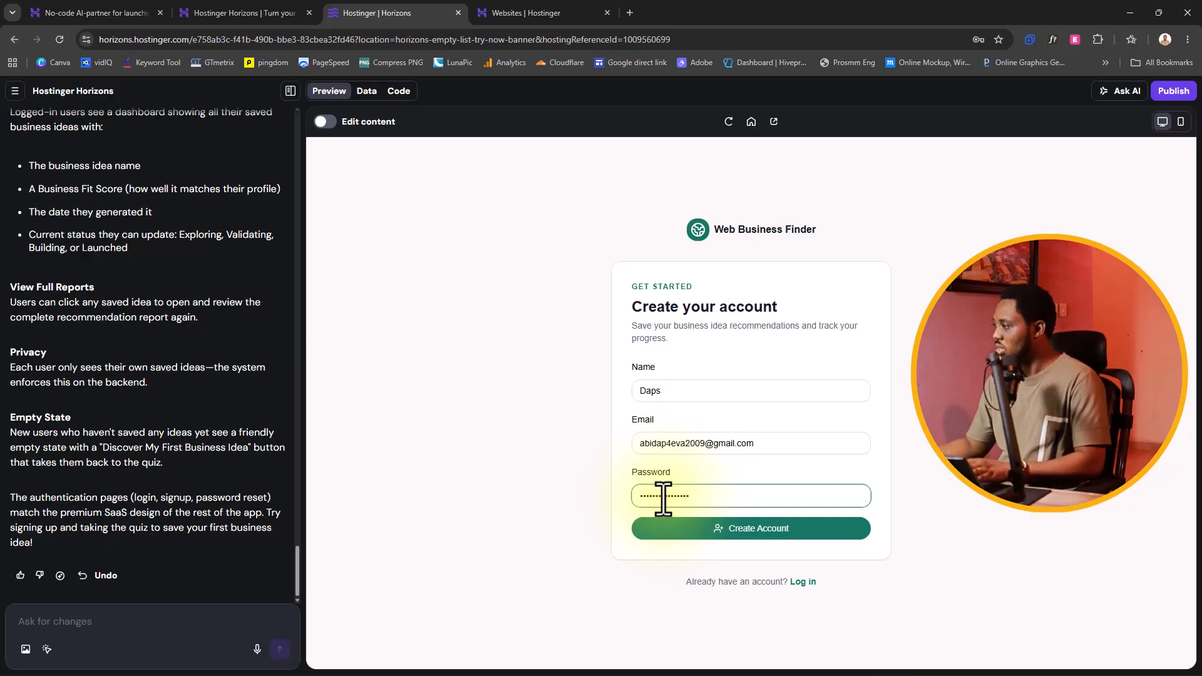
{"action": "left_click", "coordinate": [668, 524]}
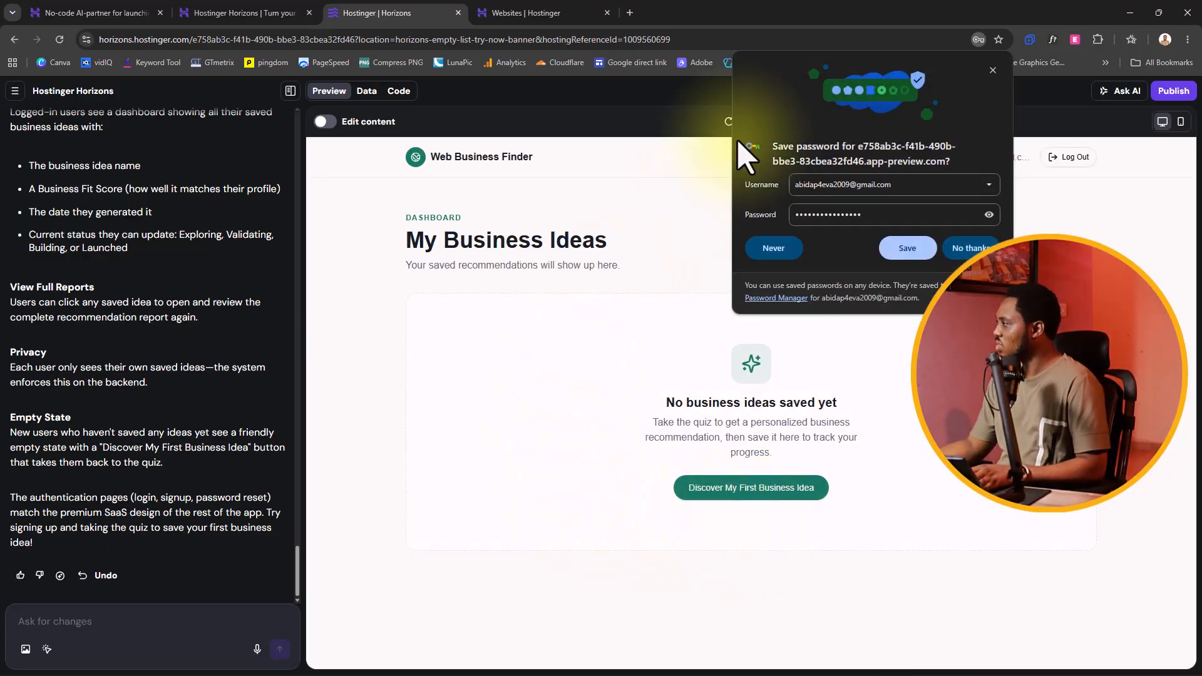
{"action": "left_click", "coordinate": [992, 71]}
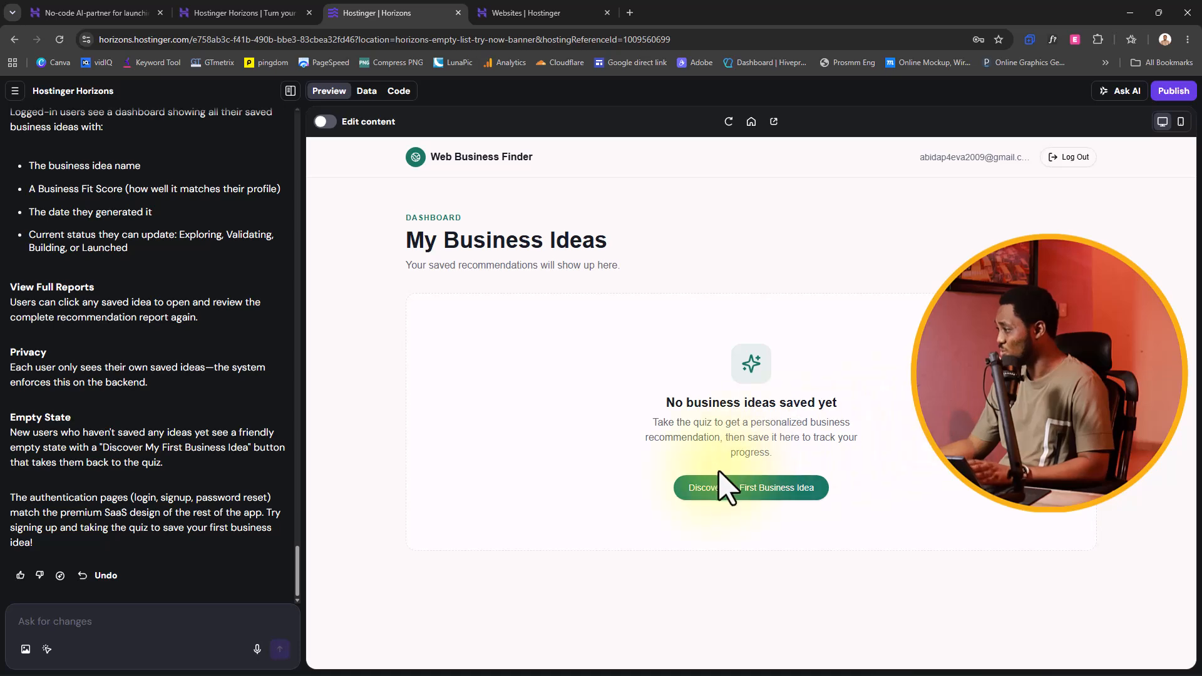
- Start the business idea quiz from the empty dashboard and submit AI Tools and Sales as the existing skills
{"action": "left_click", "coordinate": [726, 489]}
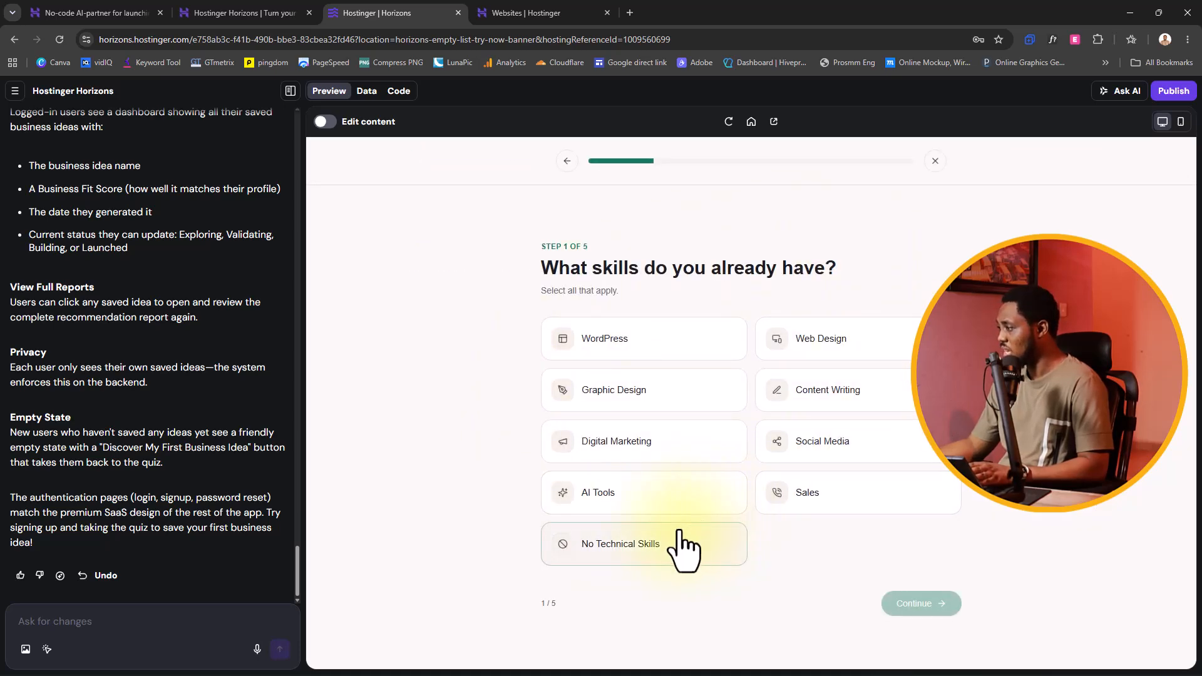
{"action": "left_click", "coordinate": [603, 343]}
{"action": "left_click", "coordinate": [847, 501]}
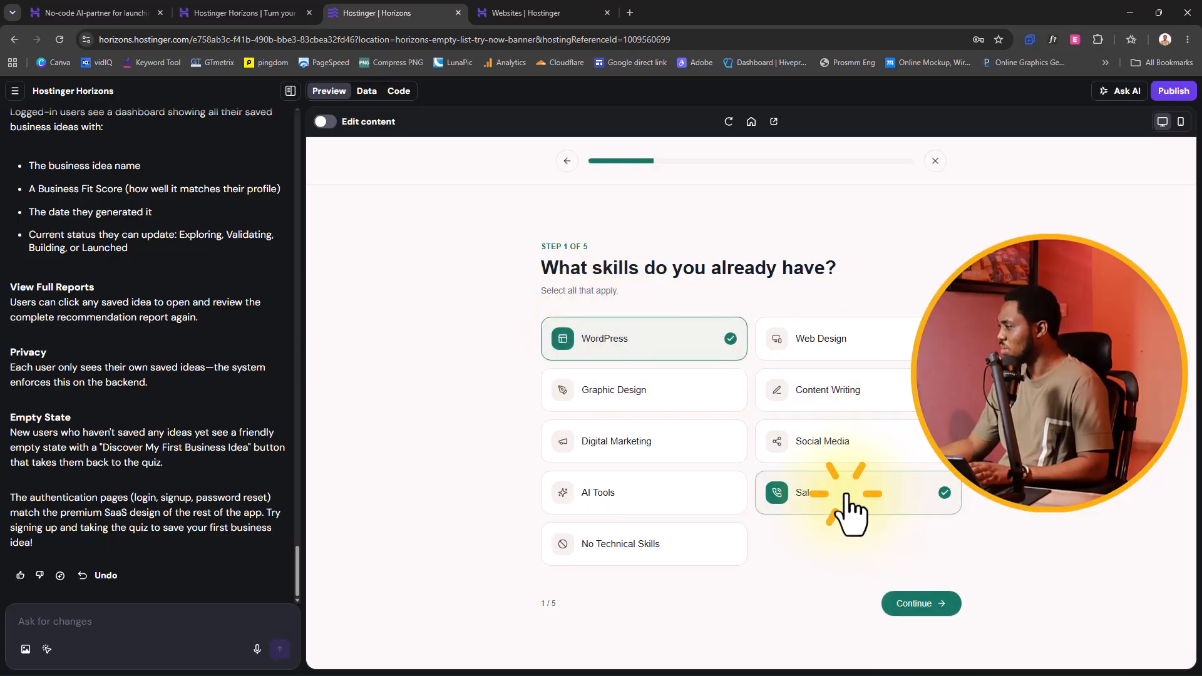
{"action": "left_click", "coordinate": [674, 346]}
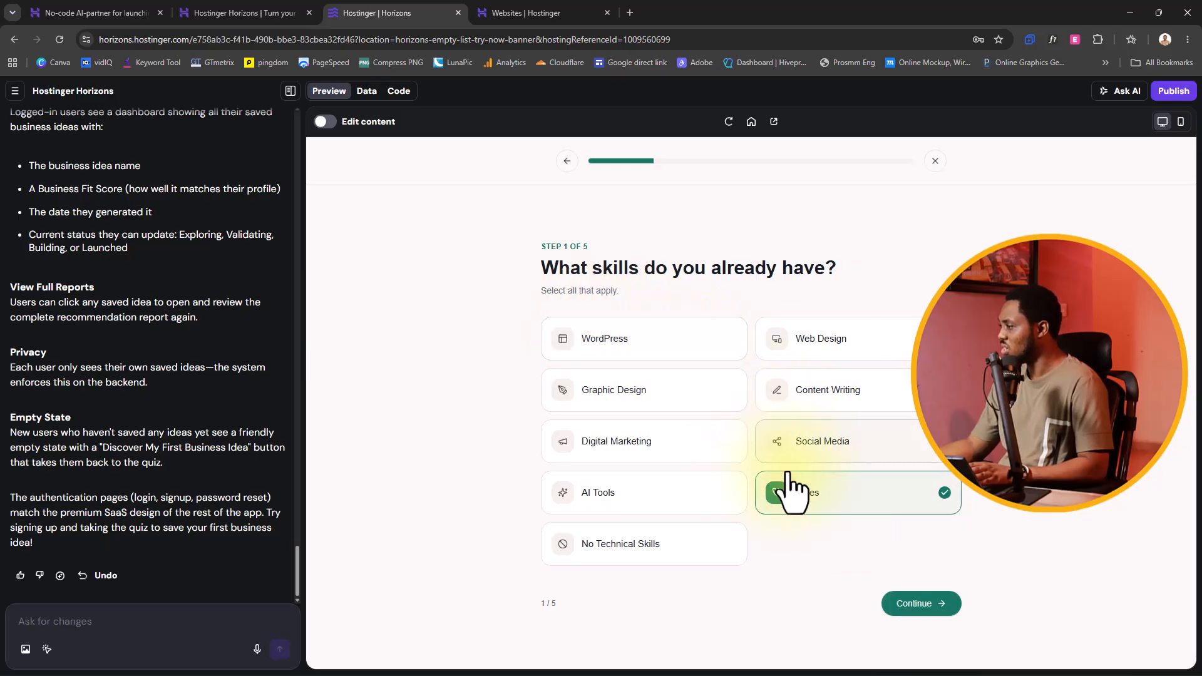
{"action": "left_click", "coordinate": [611, 494]}
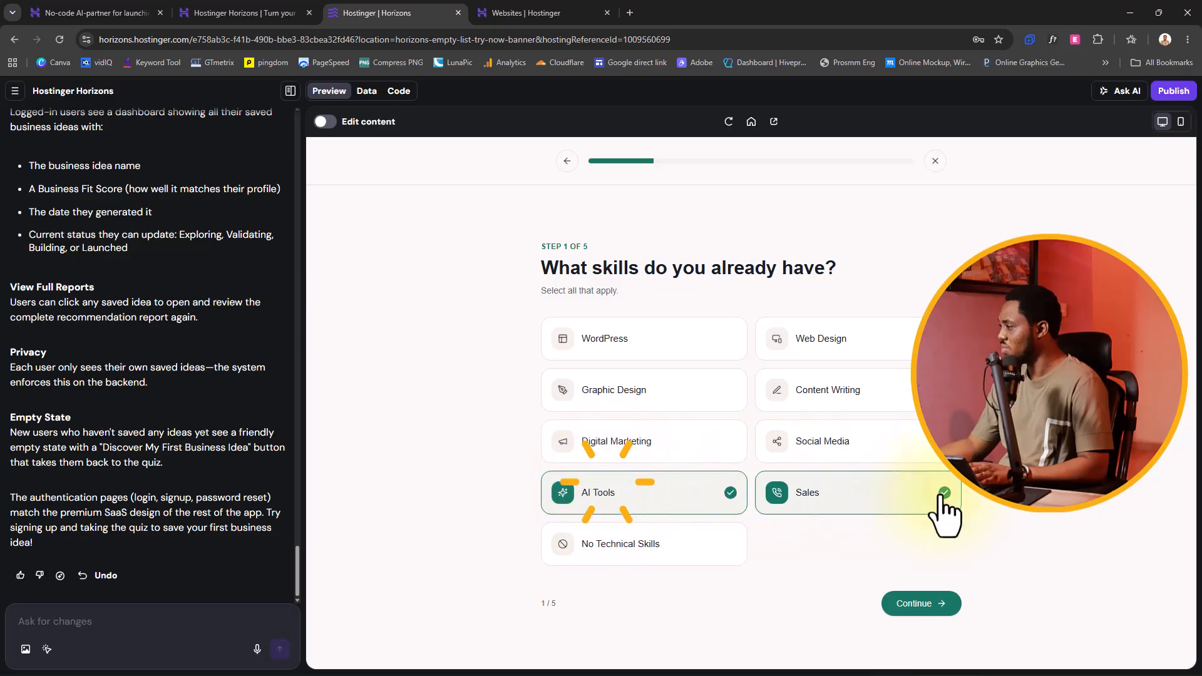
{"action": "left_click", "coordinate": [929, 605]}
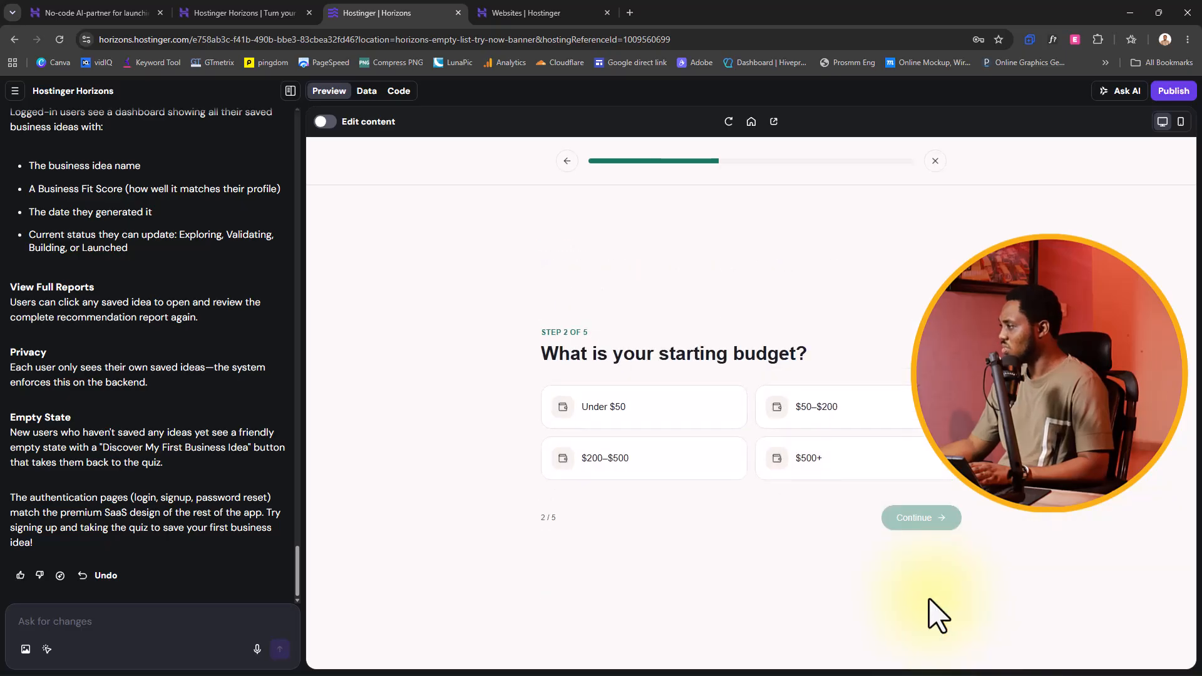
- Answer the quiz with a starting budget of $50–$200 and a Full-time weekly commitment
{"action": "left_click", "coordinate": [835, 418]}
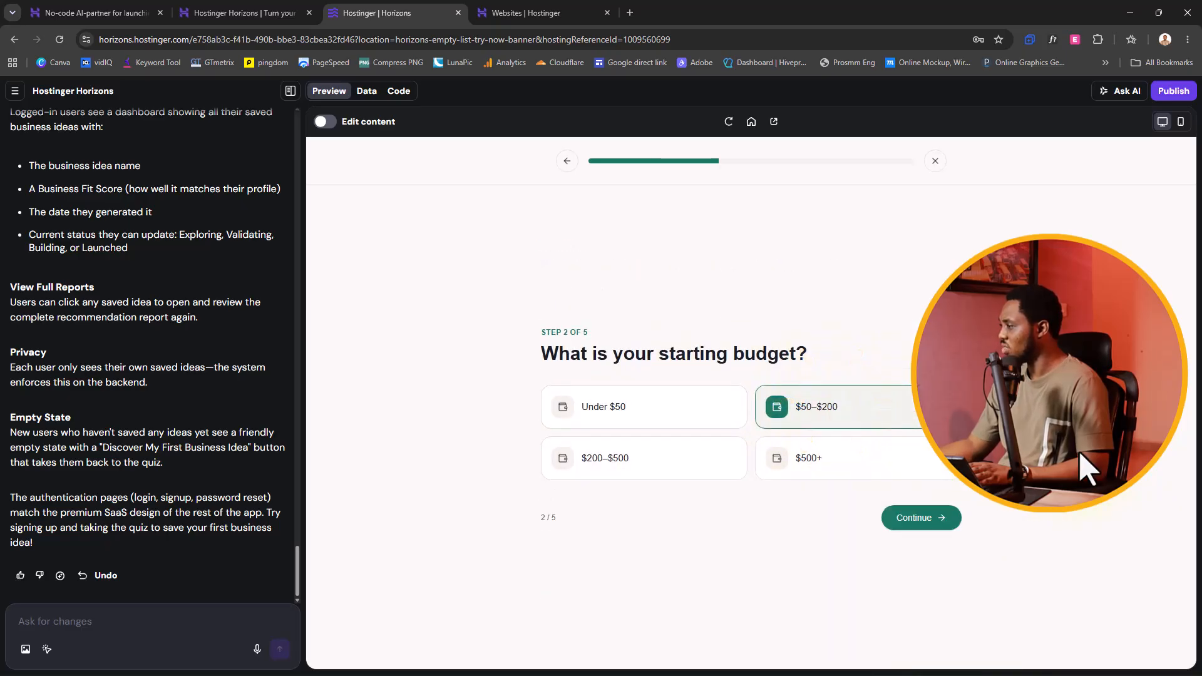
{"action": "left_click", "coordinate": [931, 519]}
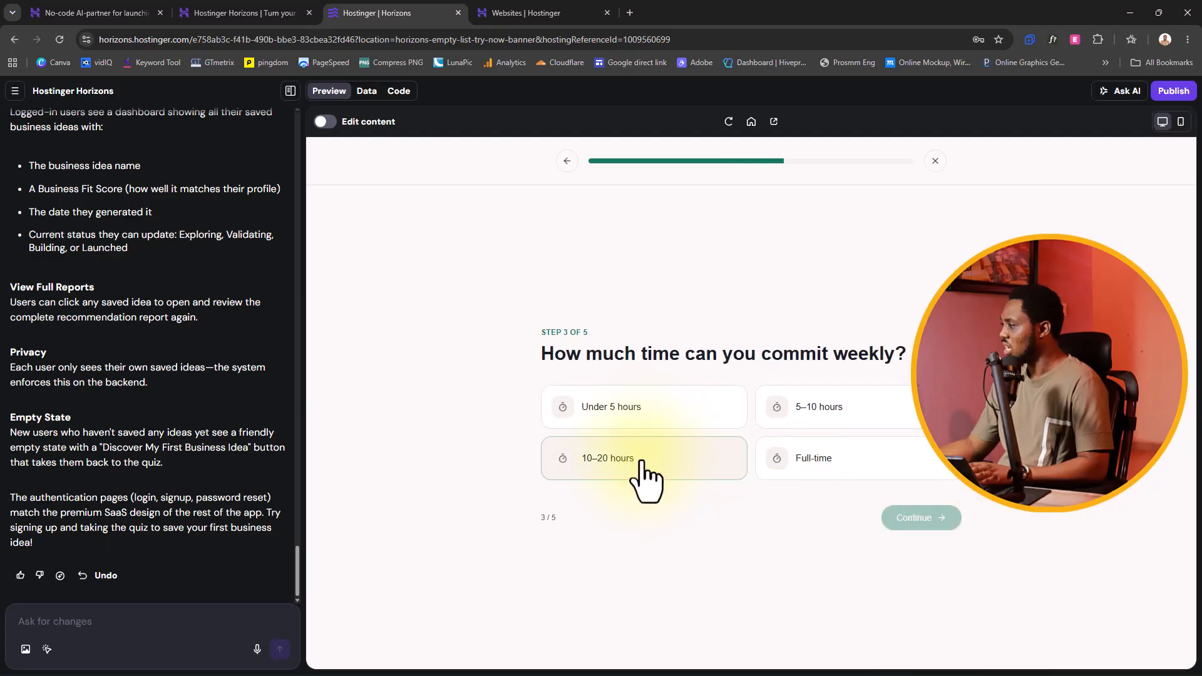
{"action": "left_click", "coordinate": [825, 449]}
{"action": "left_click", "coordinate": [927, 519]}
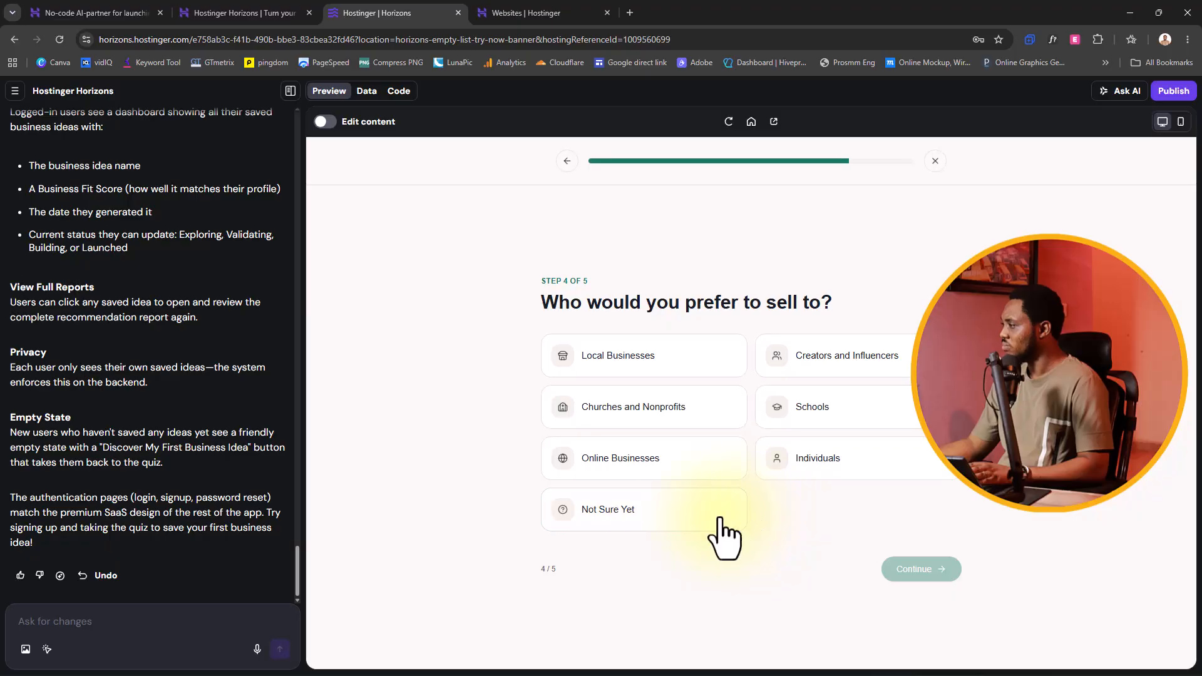
- Choose Not Sure Yet for both the preferred customers and the business type, and generate the business idea
{"action": "left_click", "coordinate": [682, 506]}
{"action": "left_click", "coordinate": [924, 570]}
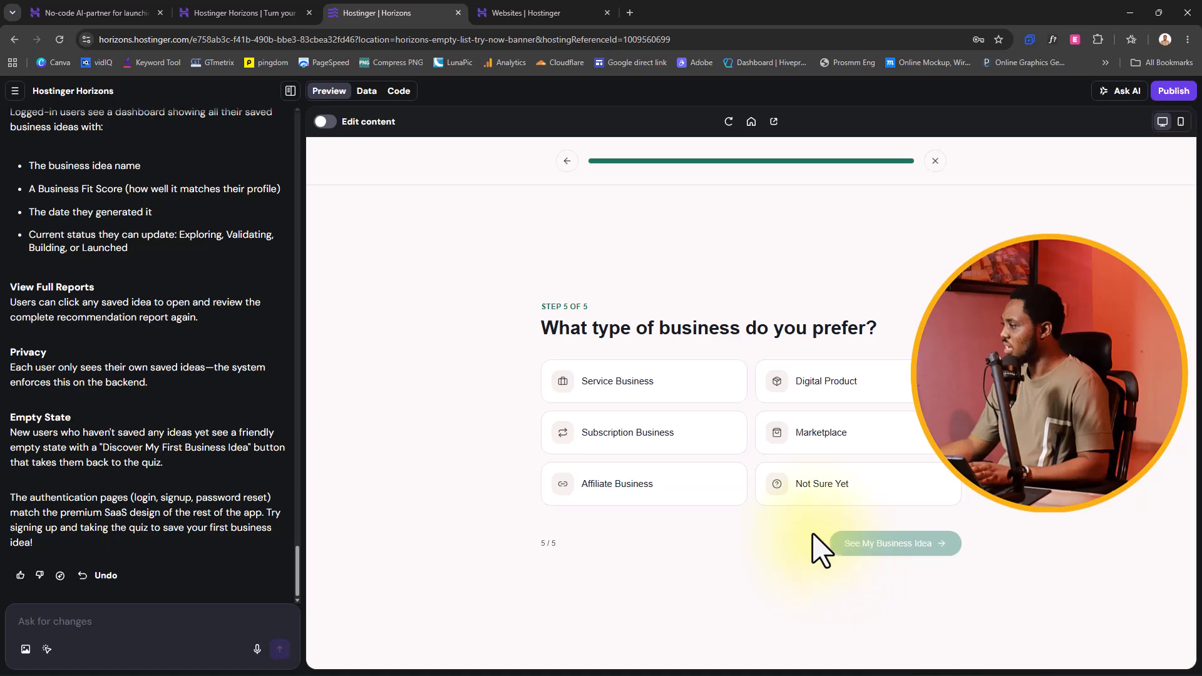
{"action": "left_click", "coordinate": [838, 494]}
{"action": "left_click", "coordinate": [893, 543]}
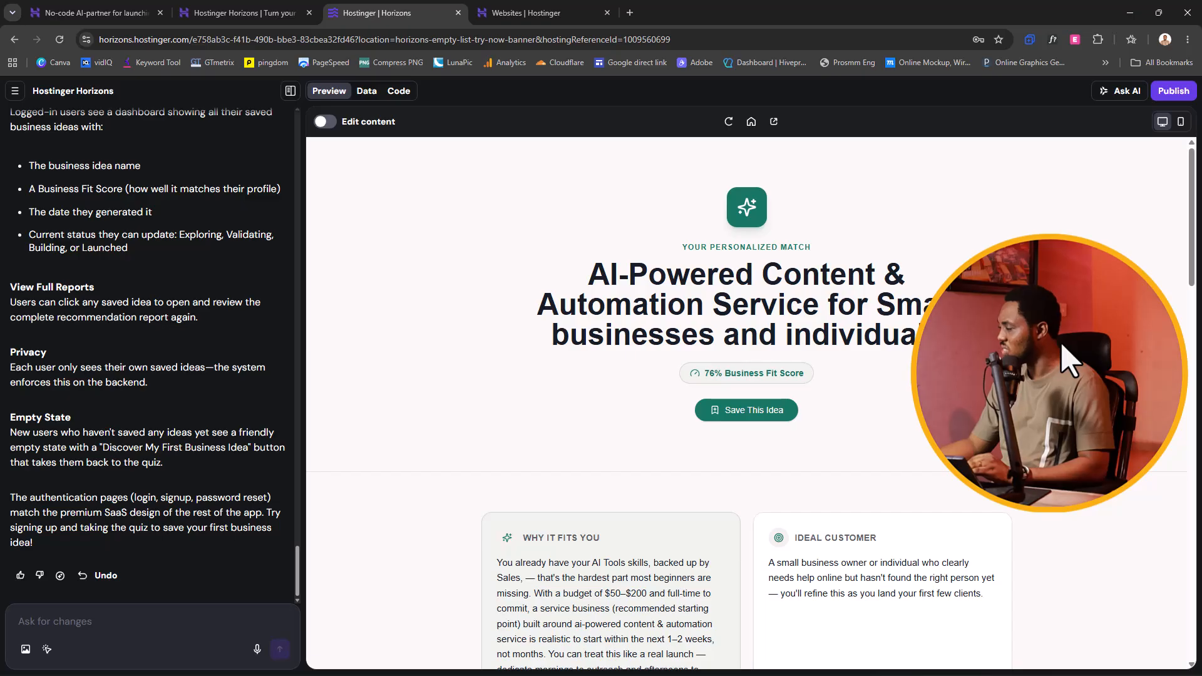
- Examine the new recommendation report from the match title through pricing, tools and first customers to the 7-day validation plan
{"action": "scroll", "coordinate": [1089, 365], "scroll_direction": "down", "scroll_amount": 4}
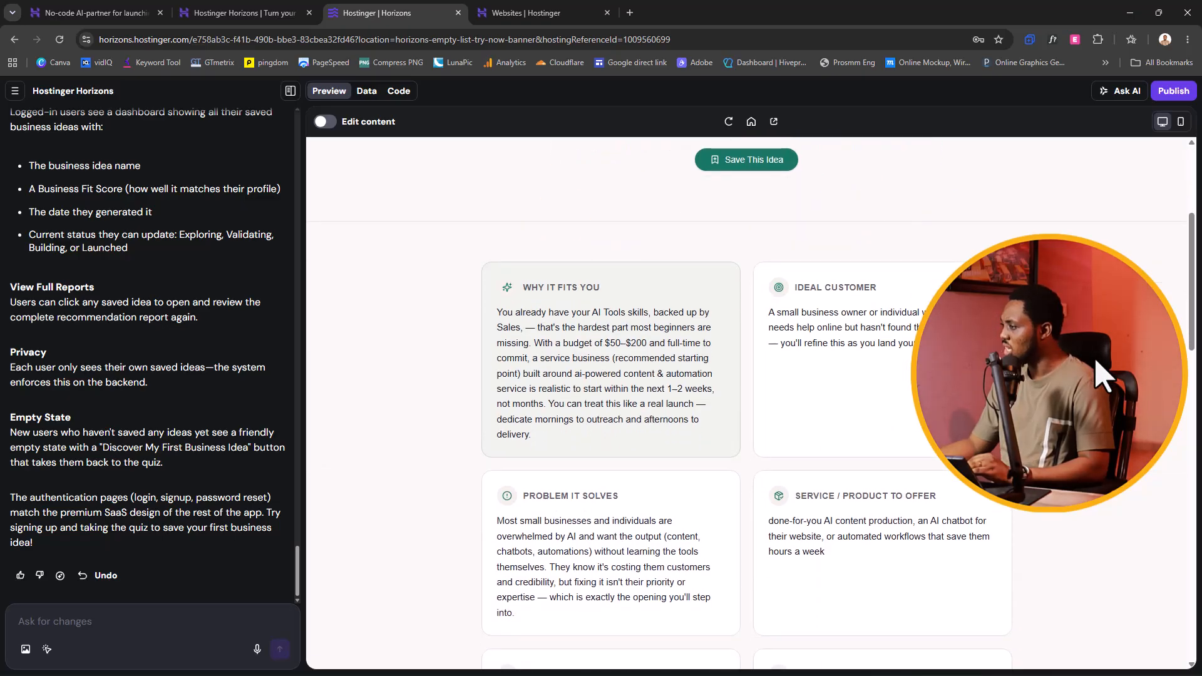
{"action": "scroll", "coordinate": [1100, 374], "scroll_direction": "down", "scroll_amount": 2}
{"action": "scroll", "coordinate": [1100, 373], "scroll_direction": "down", "scroll_amount": 11}
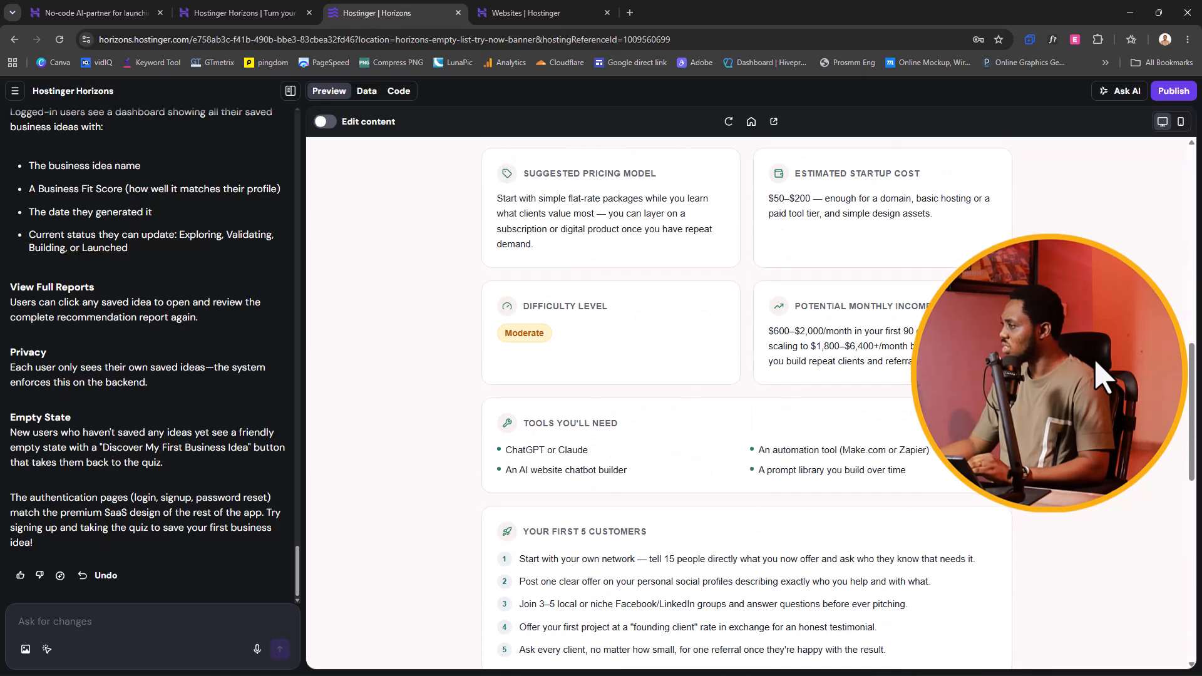
{"action": "scroll", "coordinate": [1099, 376], "scroll_direction": "down", "scroll_amount": 5}
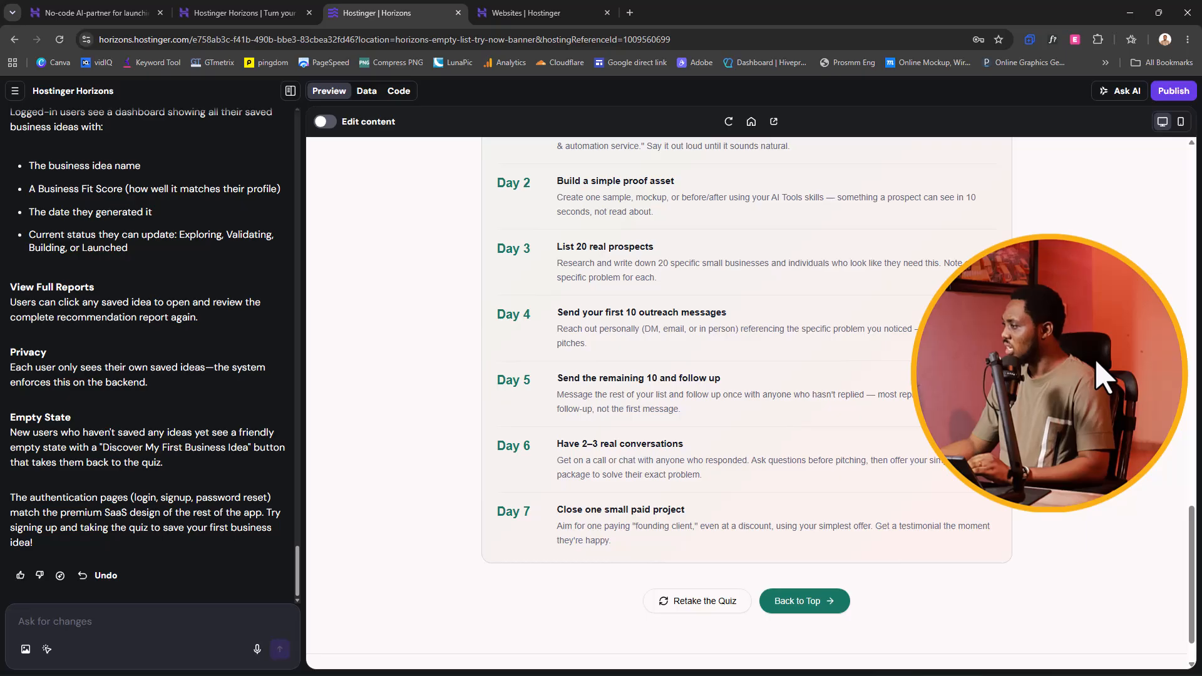
{"action": "scroll", "coordinate": [1100, 375], "scroll_direction": "up", "scroll_amount": 4}
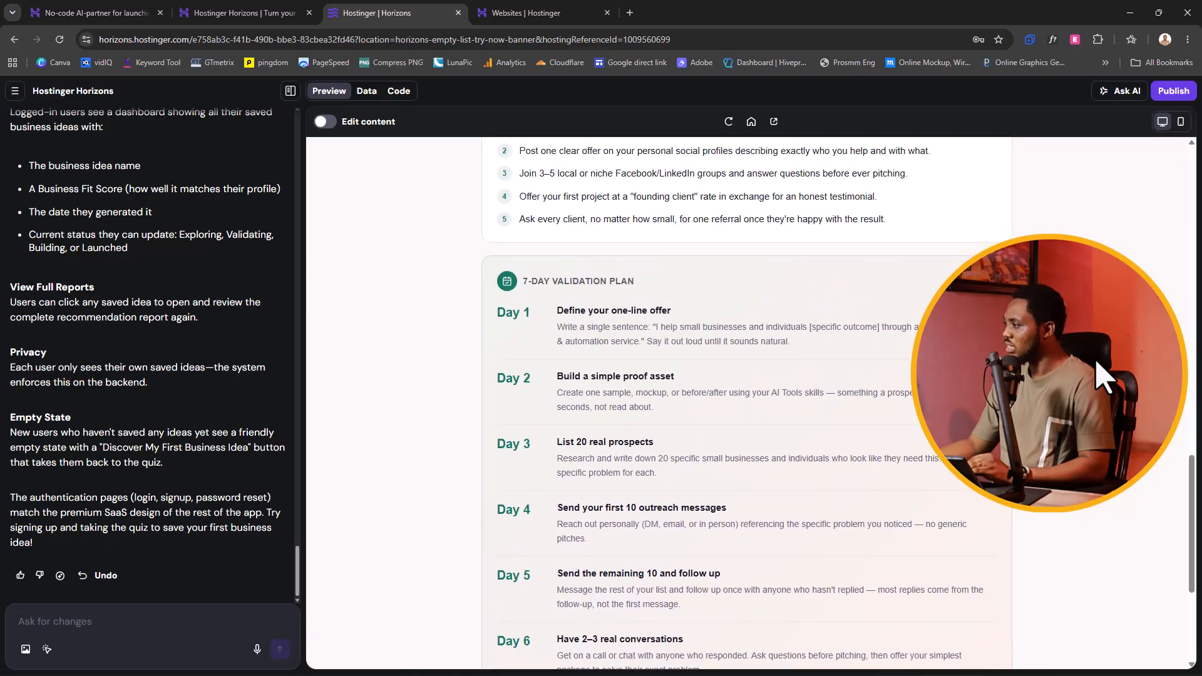
{"action": "scroll", "coordinate": [1102, 375], "scroll_direction": "down", "scroll_amount": 1}
{"action": "scroll", "coordinate": [1102, 376], "scroll_direction": "down", "scroll_amount": 3}
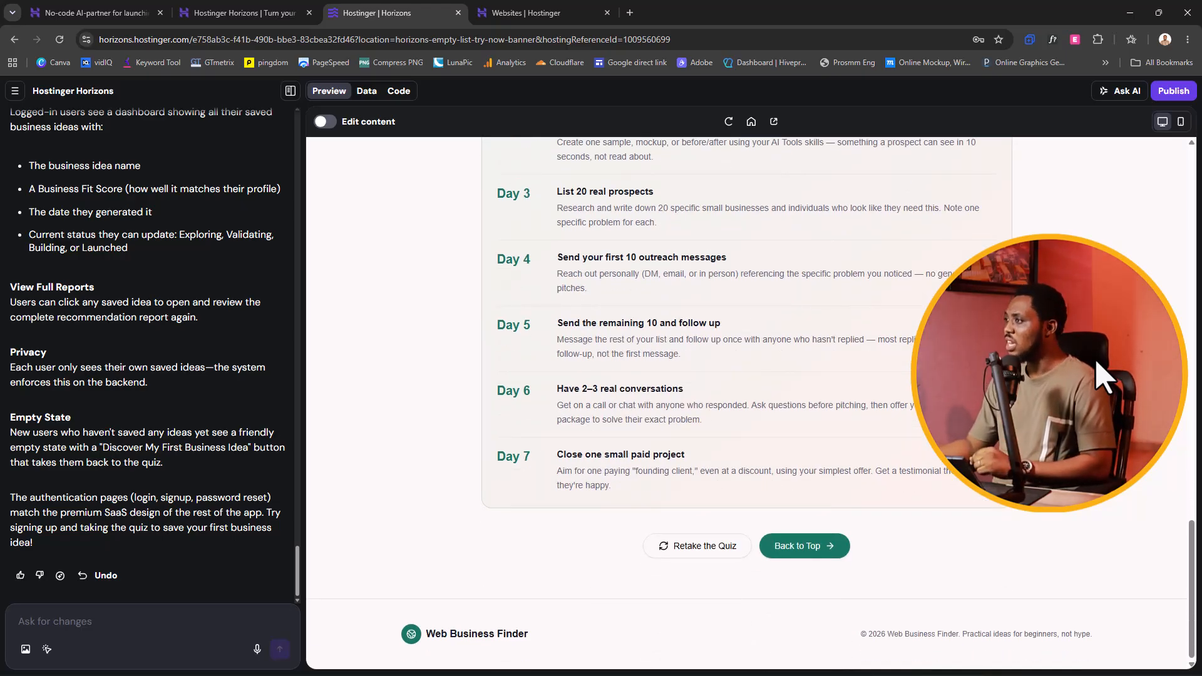
{"action": "scroll", "coordinate": [1033, 345], "scroll_direction": "up", "scroll_amount": 15}
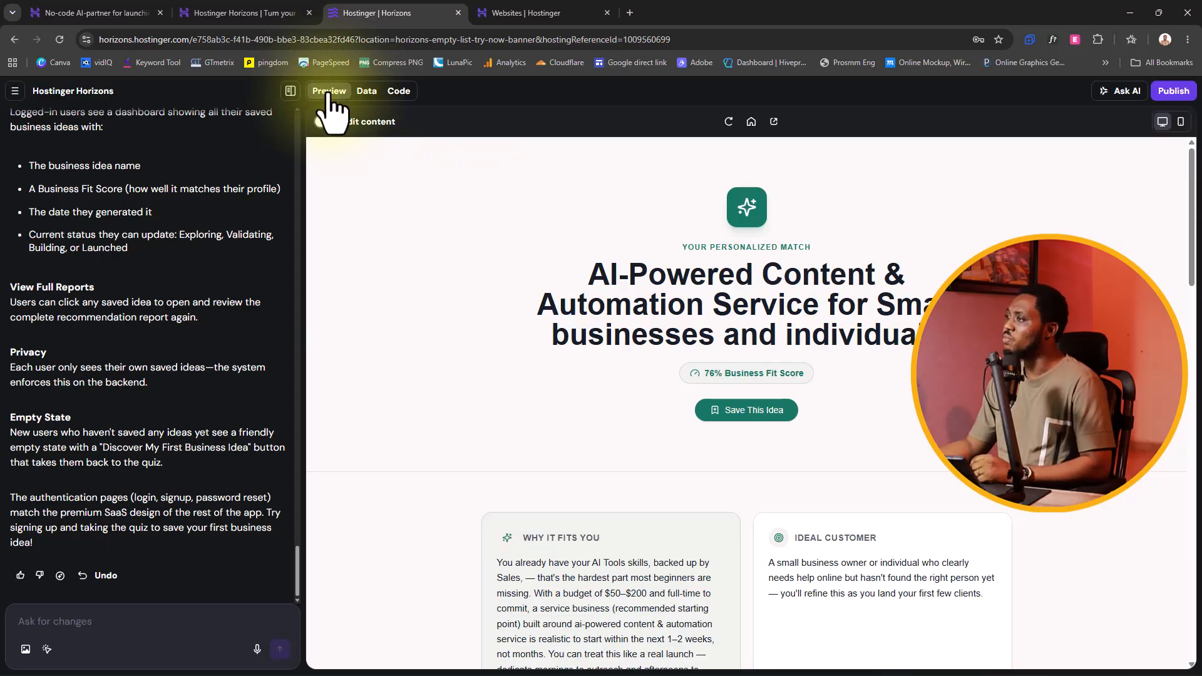
- Inspect the project's code files, the users collection in the test data, and the live data view
{"action": "left_click", "coordinate": [399, 92]}
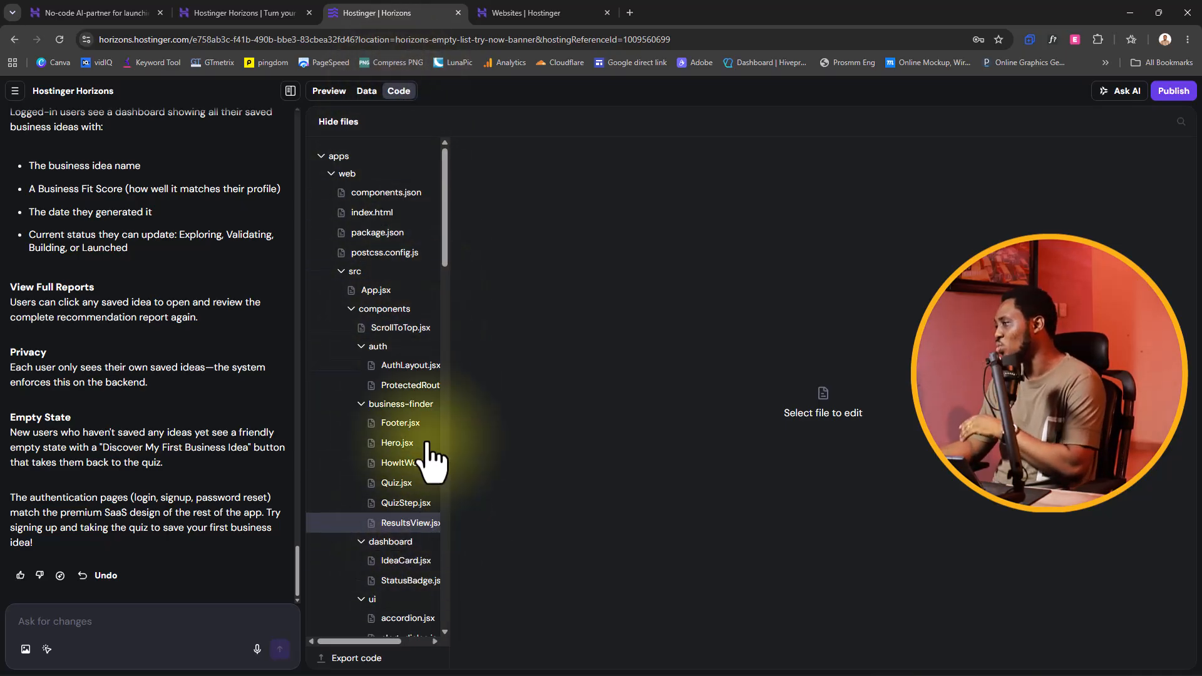
{"action": "left_click", "coordinate": [367, 93]}
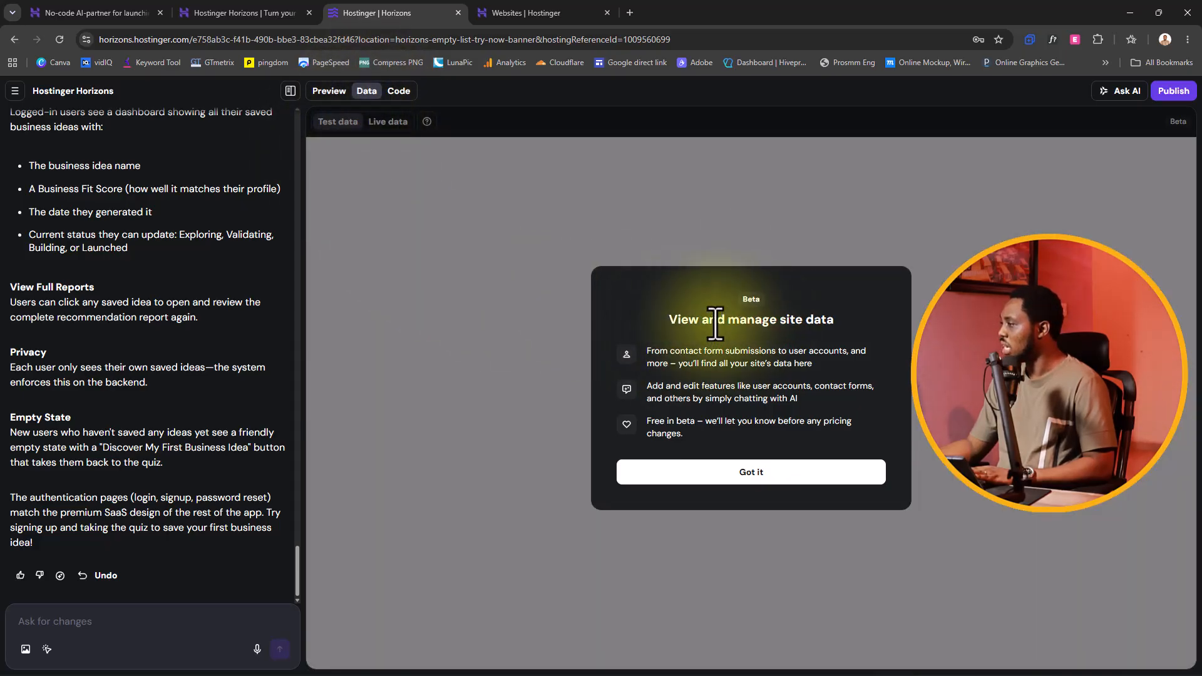
{"action": "left_click", "coordinate": [763, 473]}
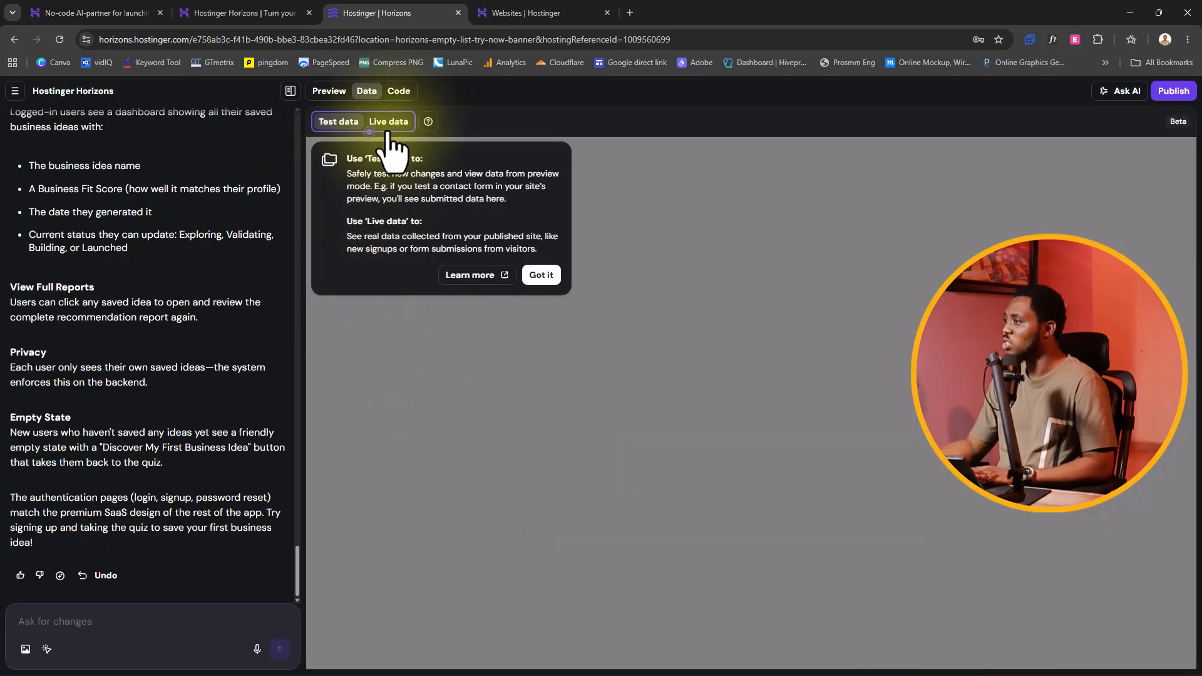
{"action": "left_click", "coordinate": [543, 280]}
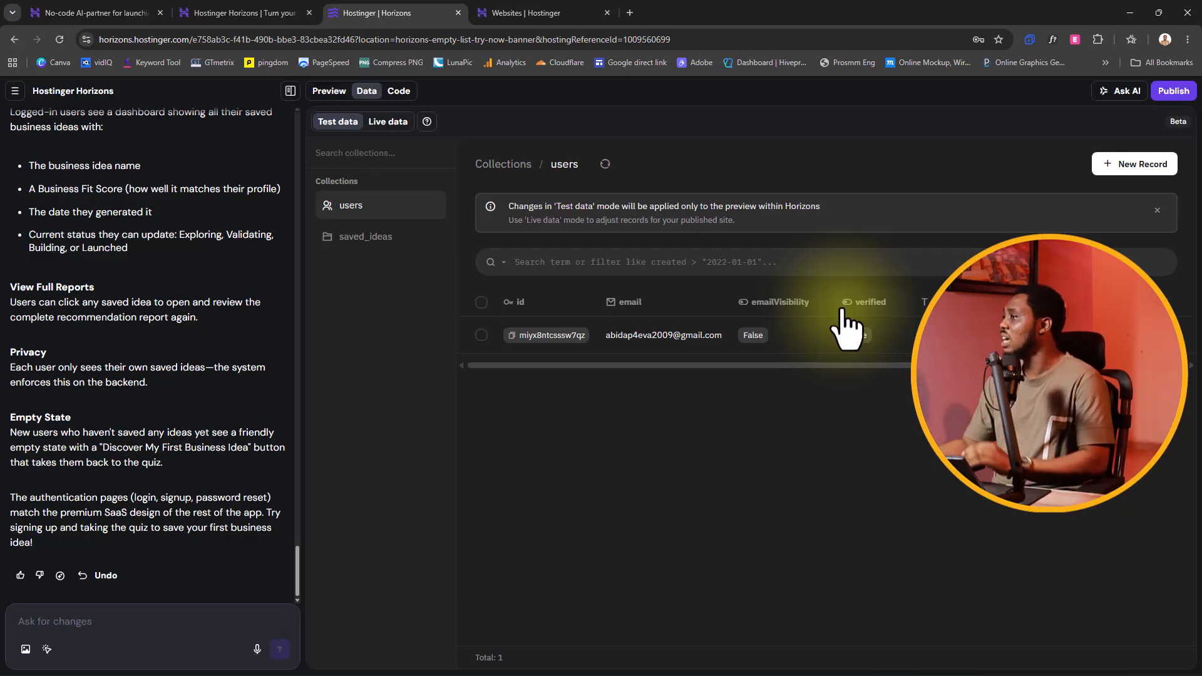
{"action": "left_click", "coordinate": [383, 124]}
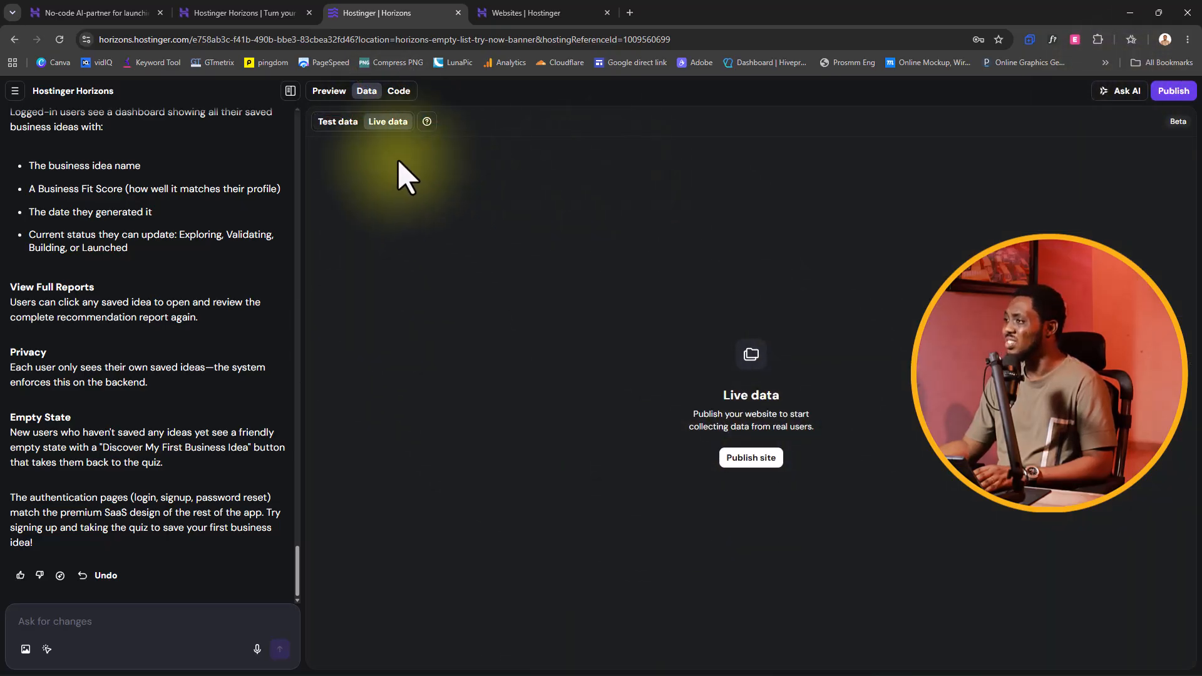
- Return to the app preview and go through the recommendation report down to the 7-day validation plan
{"action": "left_click", "coordinate": [328, 94]}
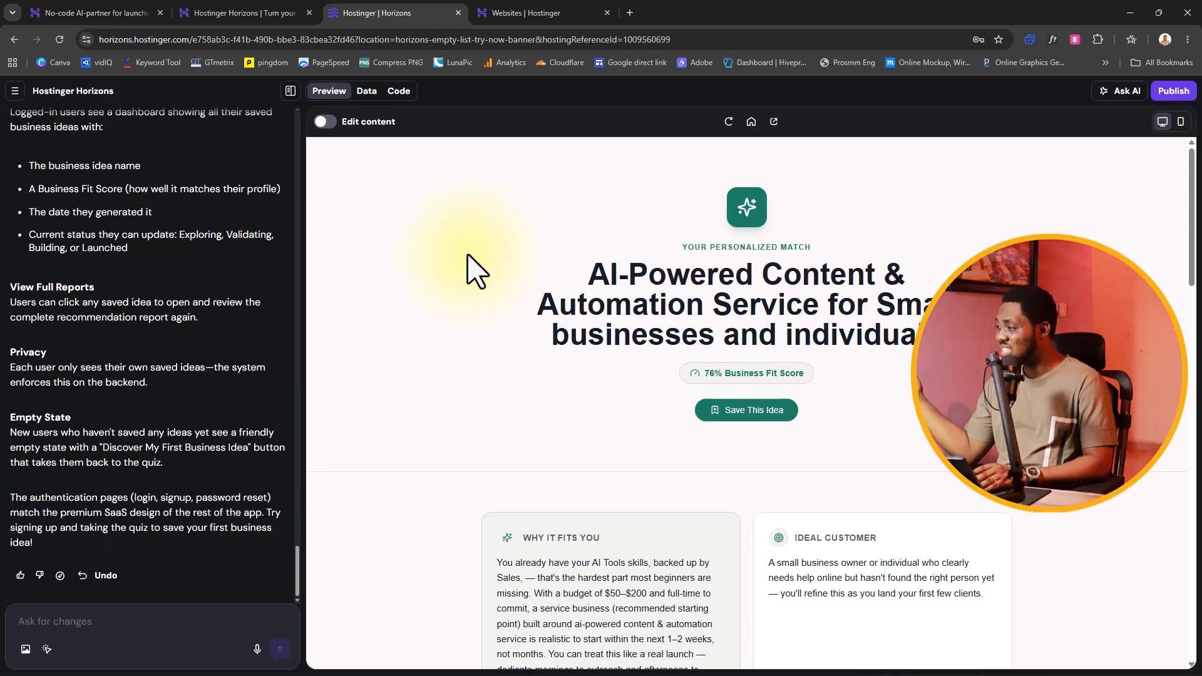
{"action": "scroll", "coordinate": [771, 366], "scroll_direction": "down", "scroll_amount": 15}
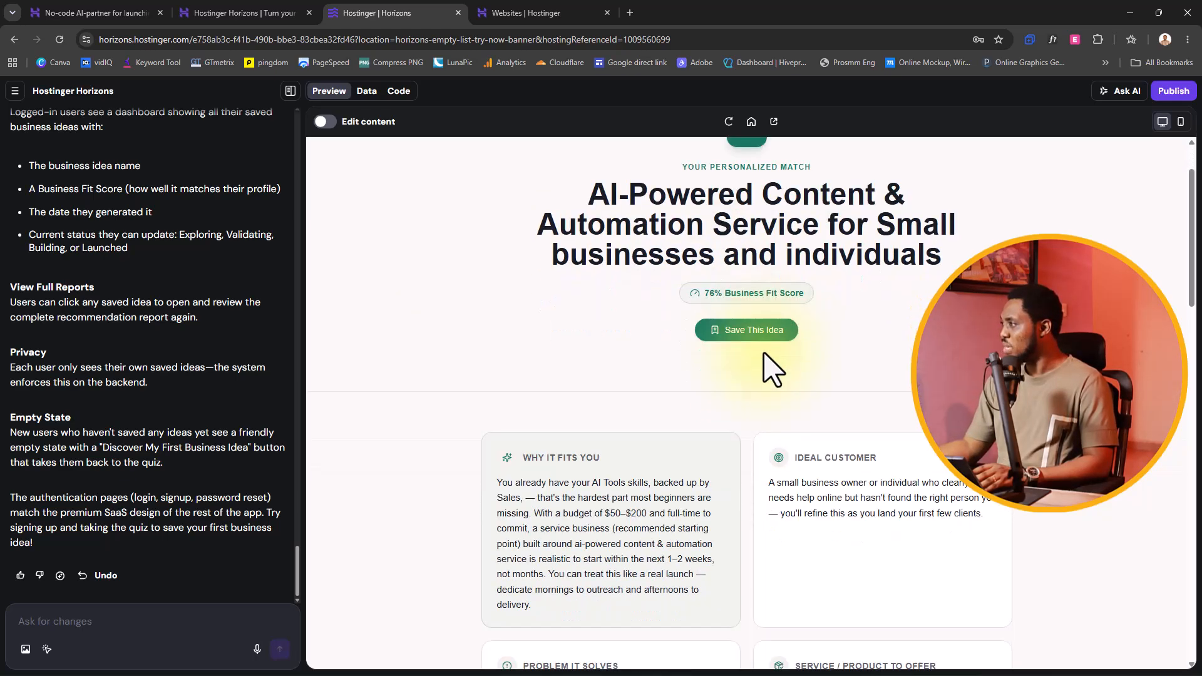
{"action": "scroll", "coordinate": [766, 384], "scroll_direction": "down", "scroll_amount": 6}
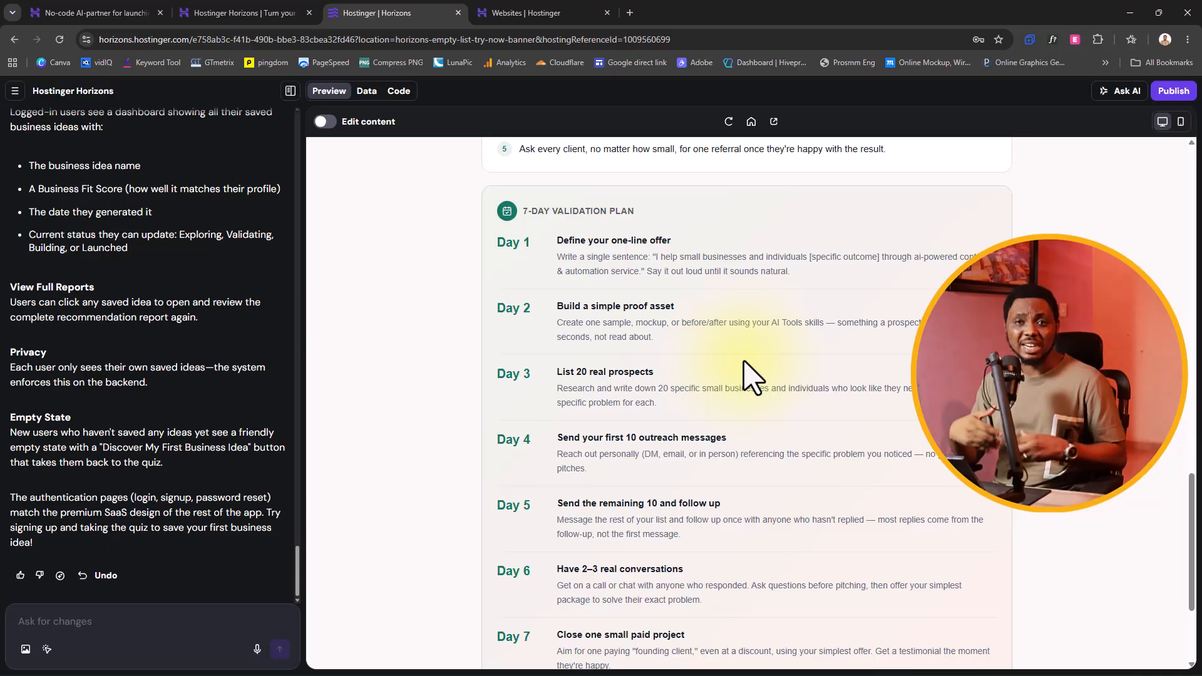
- Prompt the builder to turn the 7-Day Validation Plan into a functional progress tracker with completable days, account-saved progress and dashboard percentages for each saved idea
{"action": "left_click", "coordinate": [39, 621]}
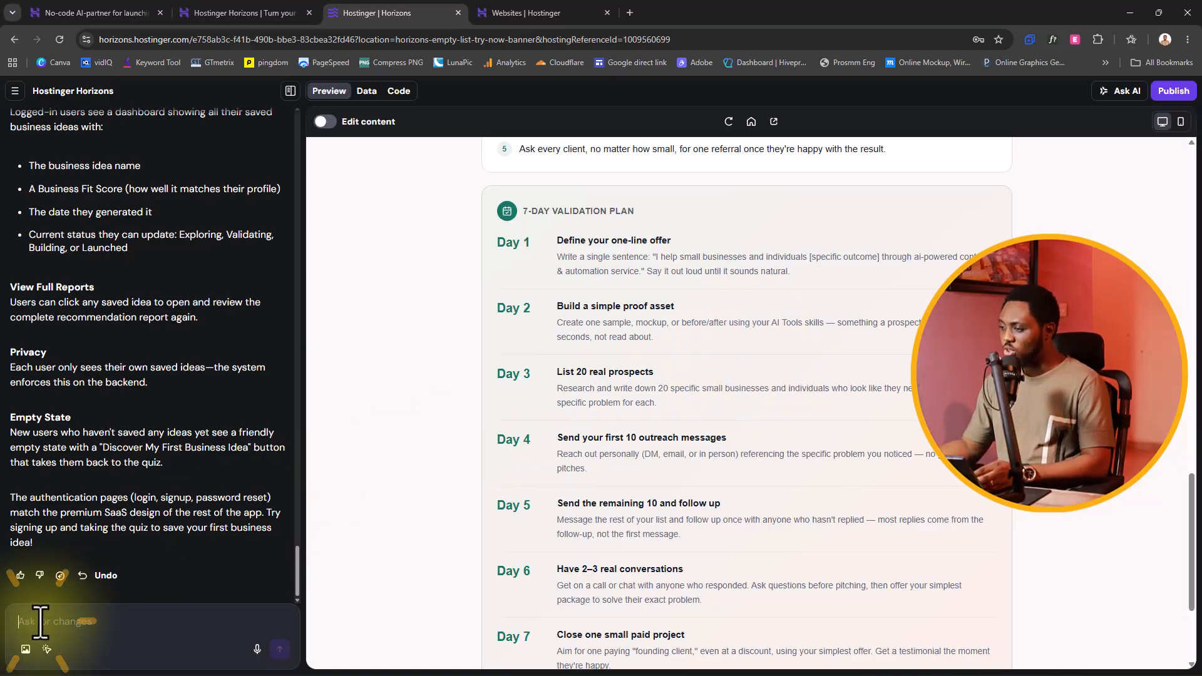
{"action": "key", "text": "ctrl+v"}
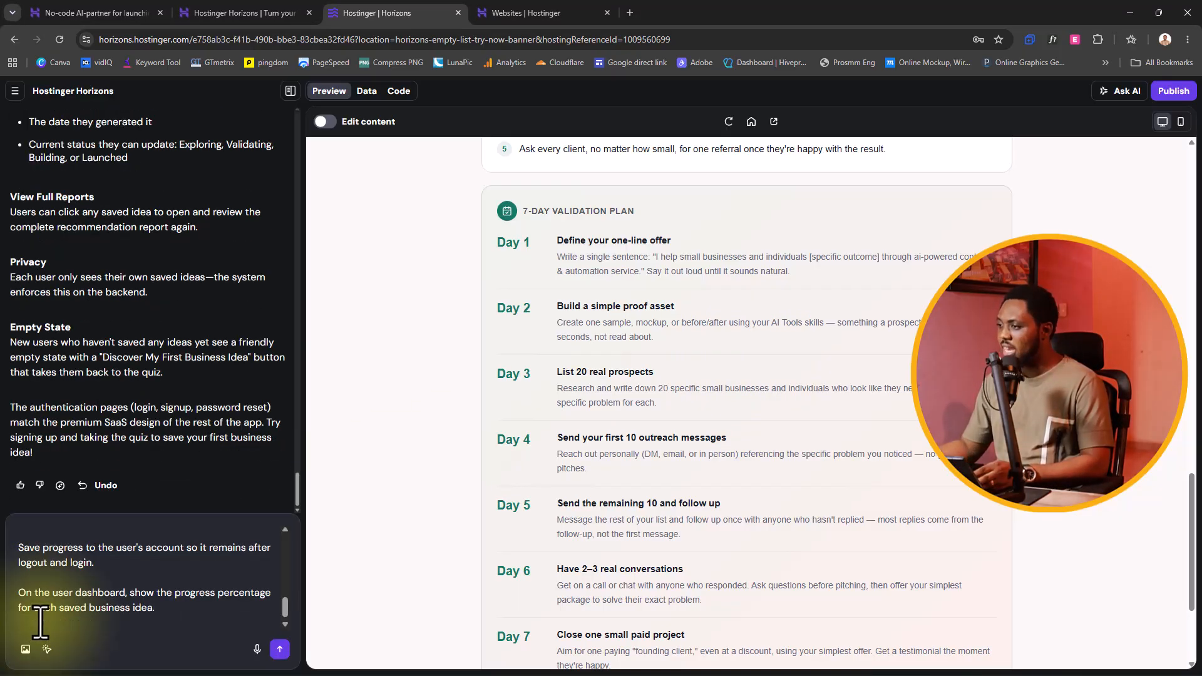
{"action": "scroll", "coordinate": [135, 606], "scroll_direction": "up", "scroll_amount": 6}
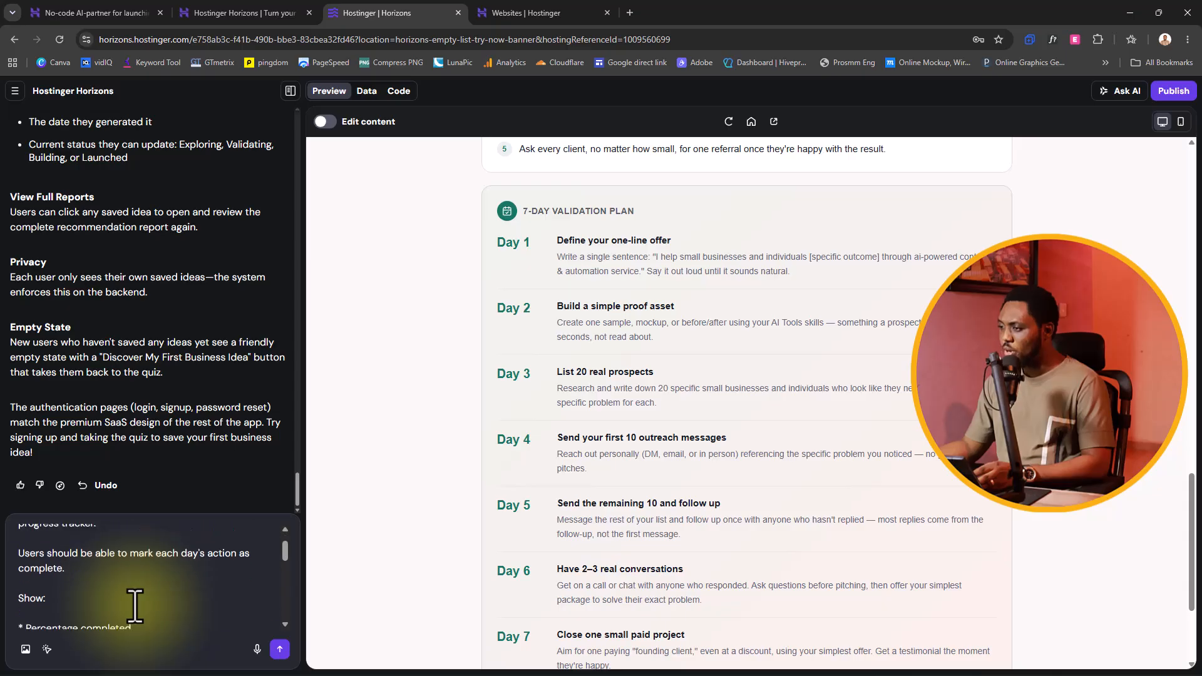
{"action": "scroll", "coordinate": [135, 606], "scroll_direction": "up", "scroll_amount": 2}
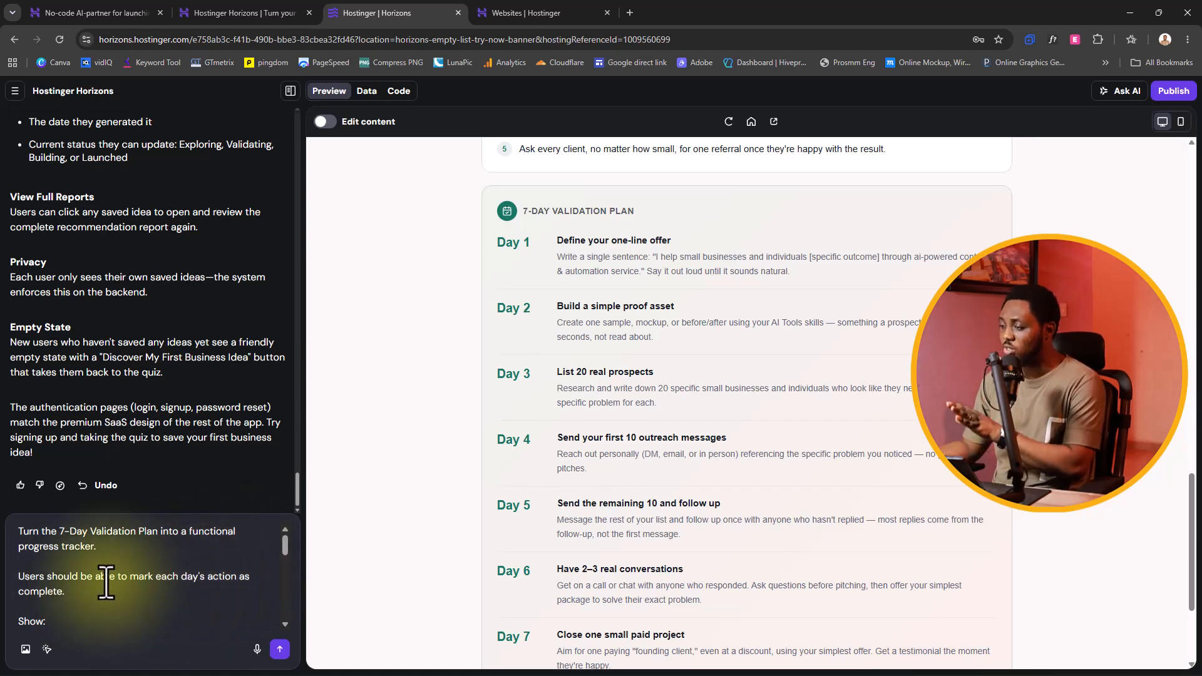
{"action": "left_click_drag", "start_coordinate": [285, 544], "coordinate": [377, 540]}
{"action": "left_click", "coordinate": [279, 649]}
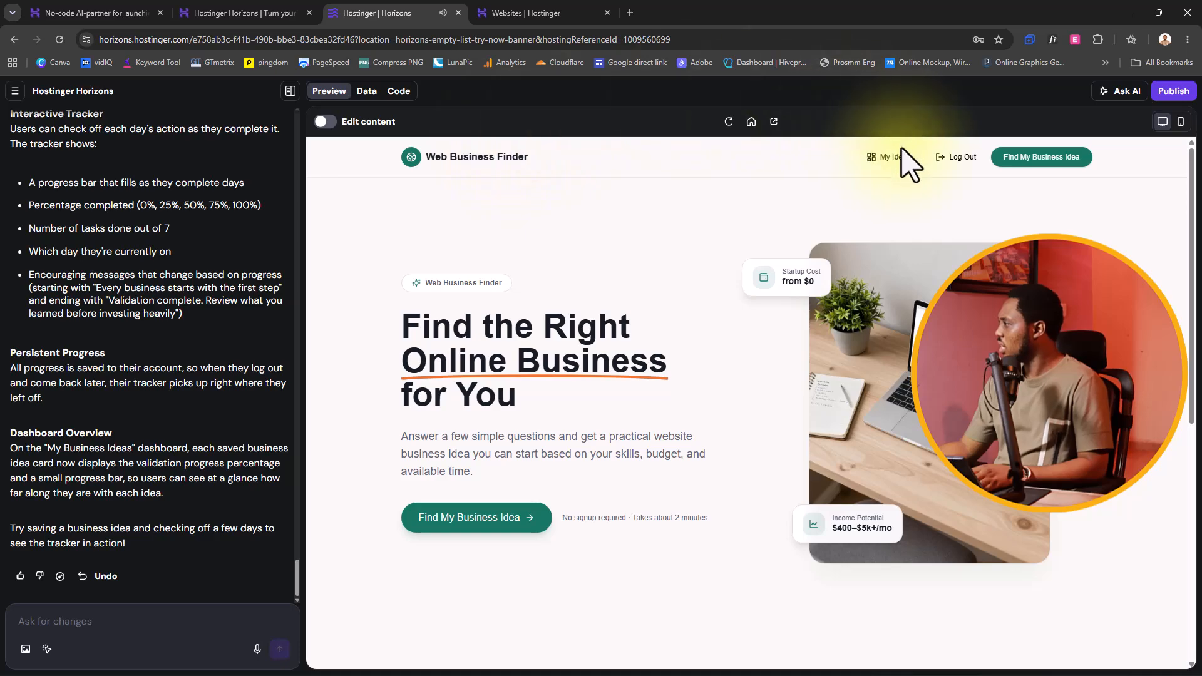
- From the My Business Ideas dashboard, start discovering a first idea and submit AI Tools and Sales as the existing skills
{"action": "left_click", "coordinate": [896, 163]}
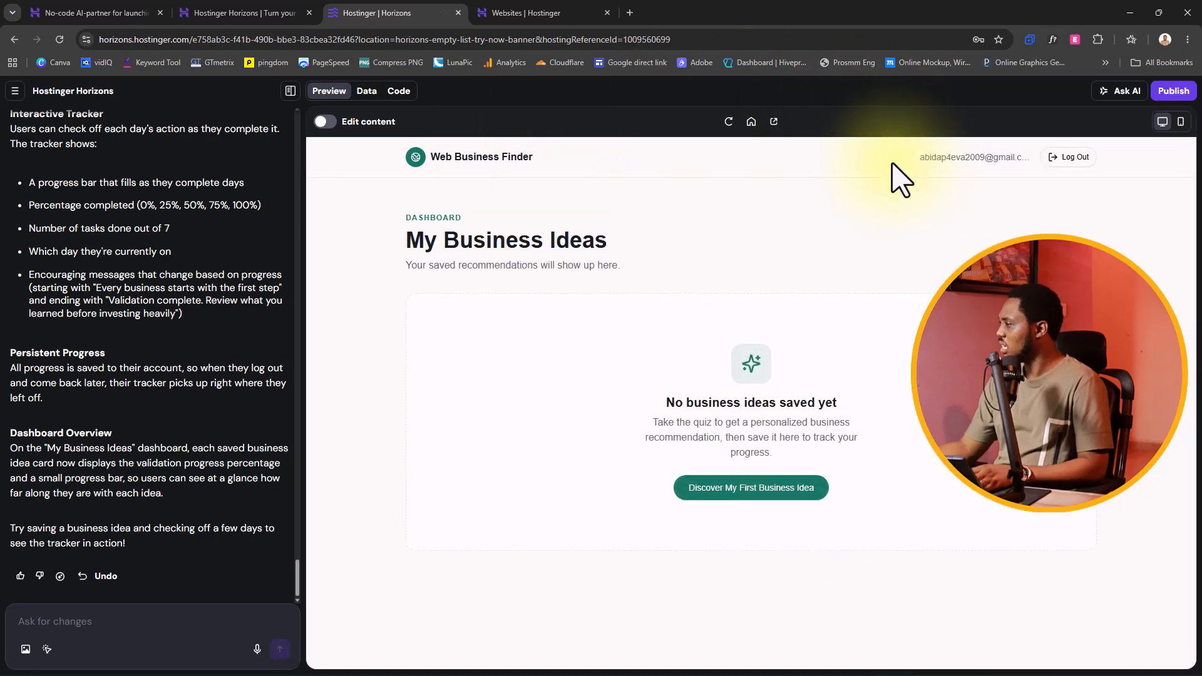
{"action": "left_click", "coordinate": [754, 492]}
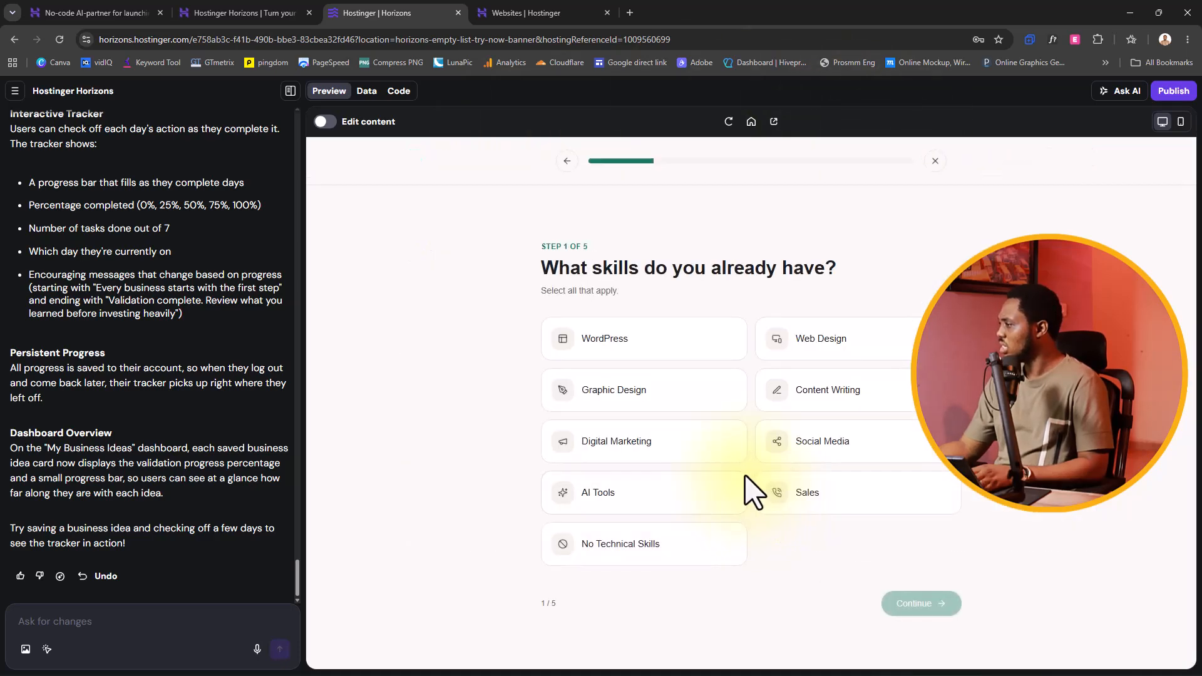
{"action": "left_click", "coordinate": [626, 498]}
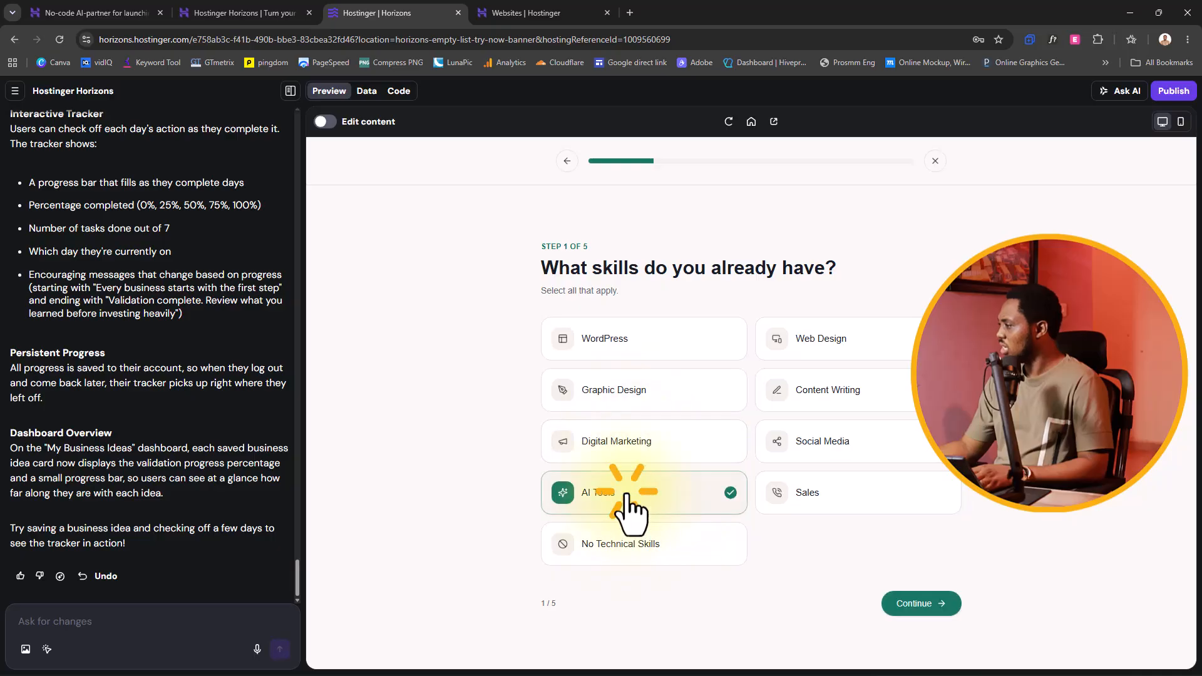
{"action": "left_click", "coordinate": [824, 494]}
{"action": "left_click", "coordinate": [918, 607]}
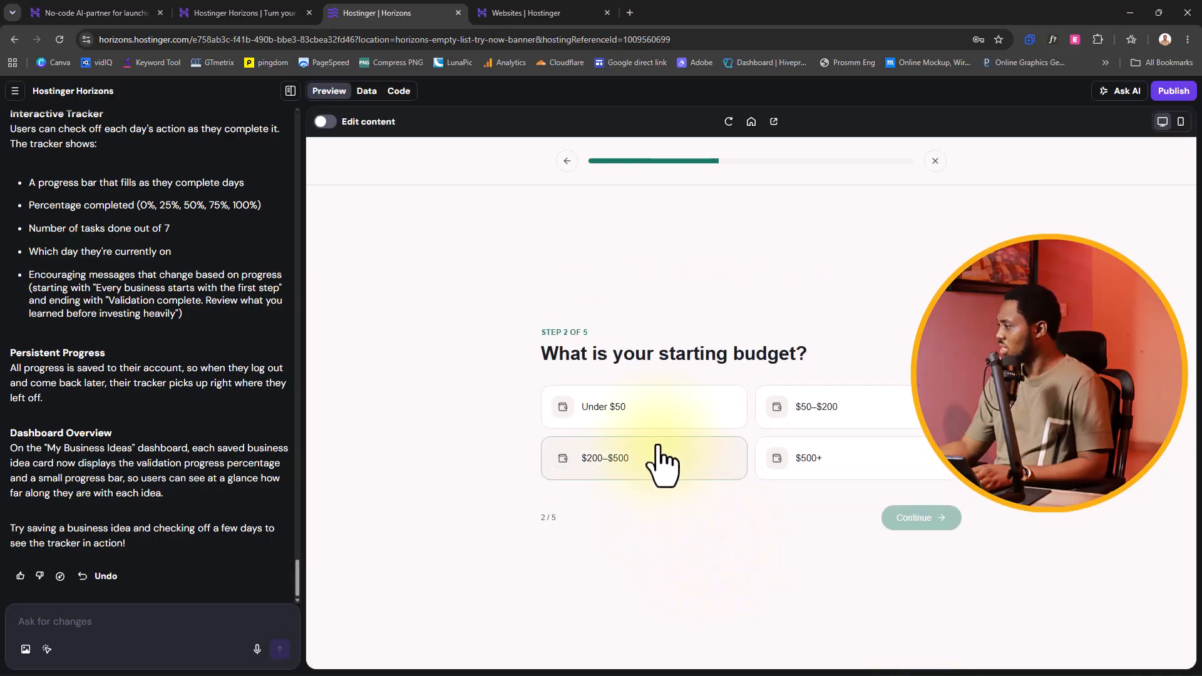
- Answer the quiz with a $200–$500 starting budget and a weekly commitment of 10–20 hours
{"action": "left_click", "coordinate": [654, 446]}
{"action": "left_click", "coordinate": [915, 519]}
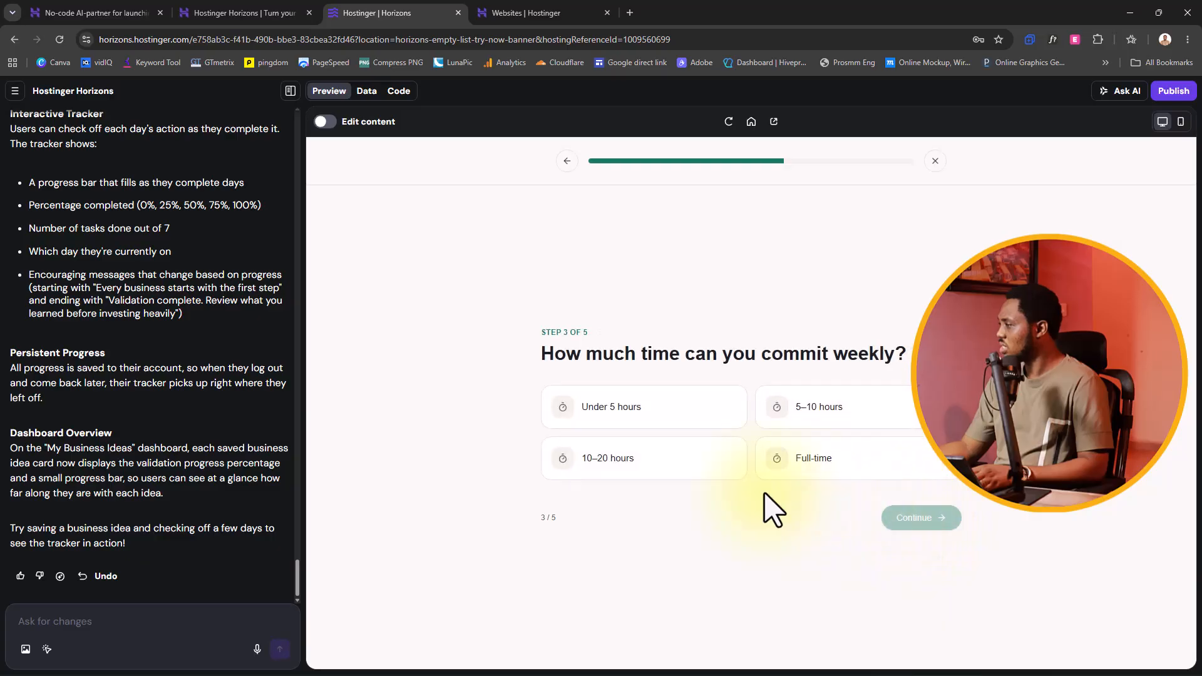
{"action": "left_click", "coordinate": [682, 463]}
{"action": "left_click", "coordinate": [948, 521]}
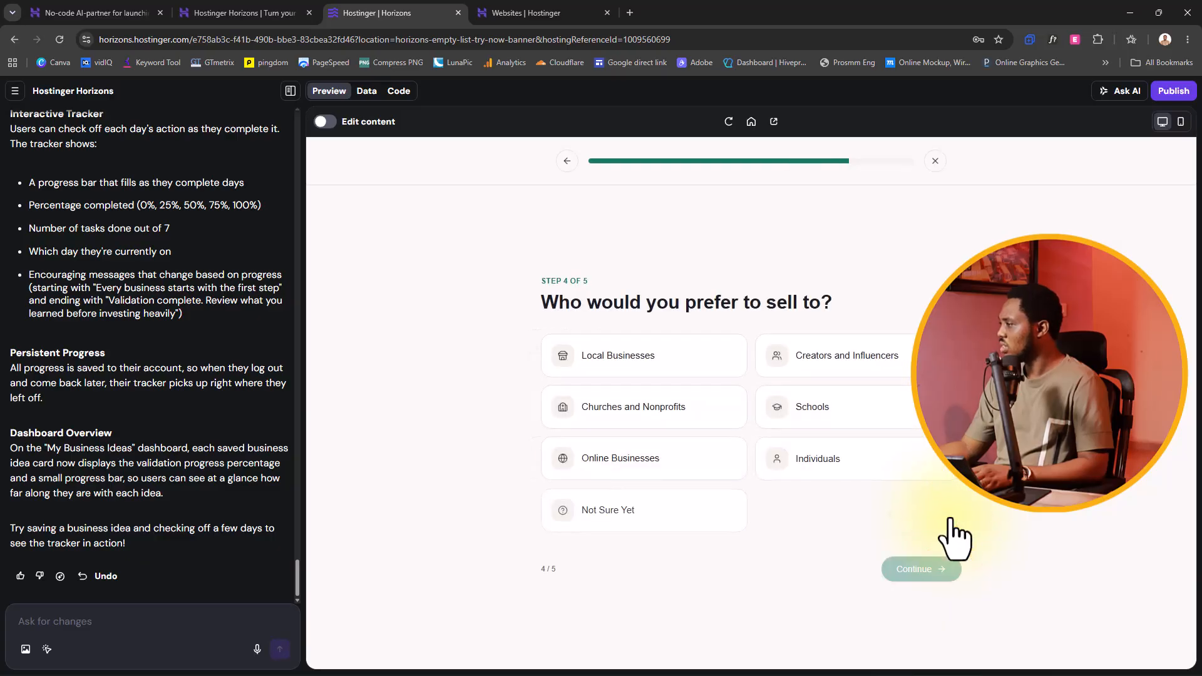
- Choose Online Businesses as the preferred customers and Subscription Business as the business type, and generate the business idea
{"action": "left_click", "coordinate": [681, 463]}
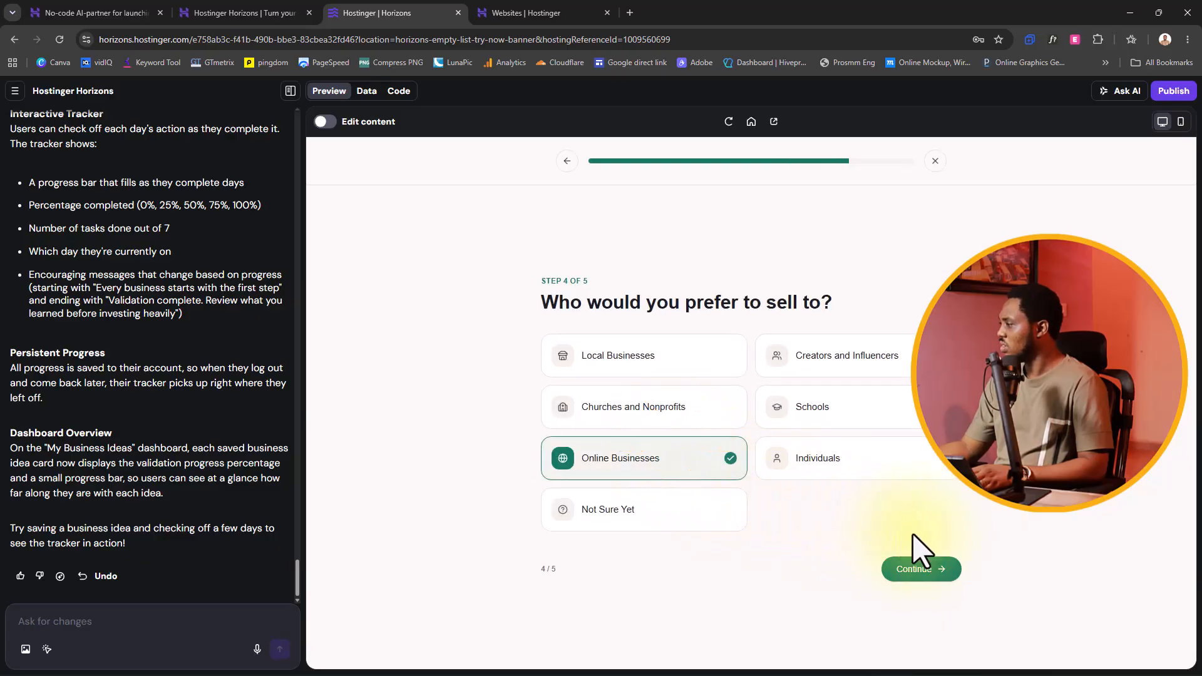
{"action": "left_click", "coordinate": [925, 568]}
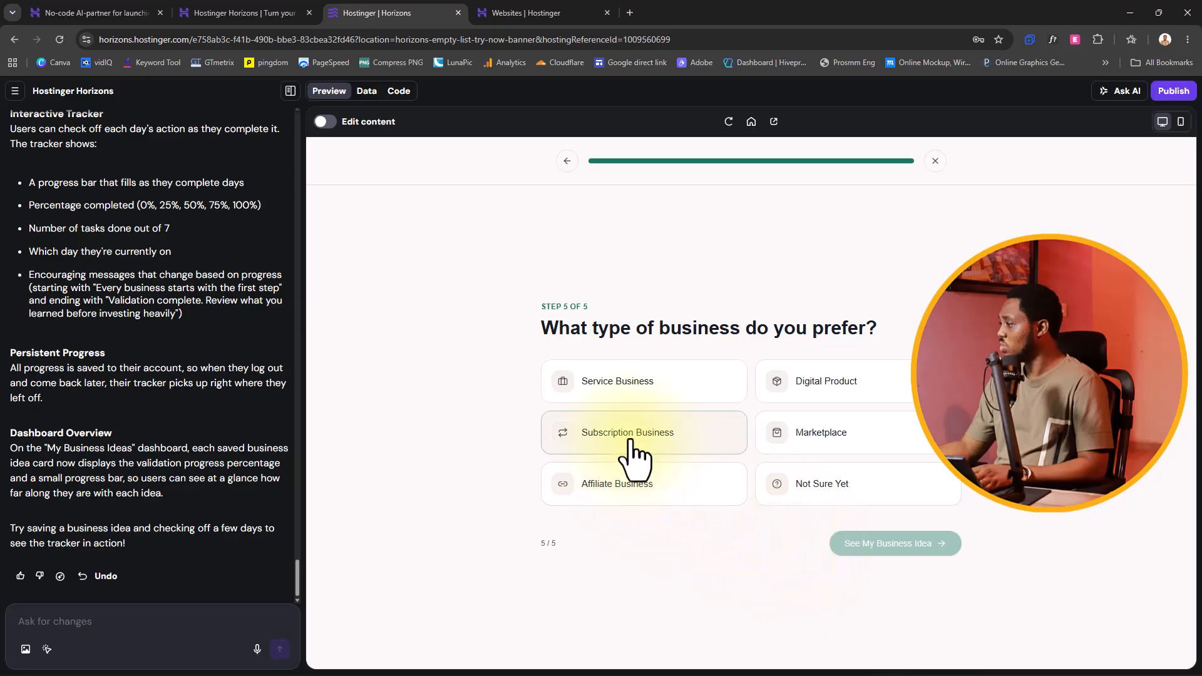
{"action": "left_click", "coordinate": [628, 435]}
{"action": "left_click", "coordinate": [907, 551]}
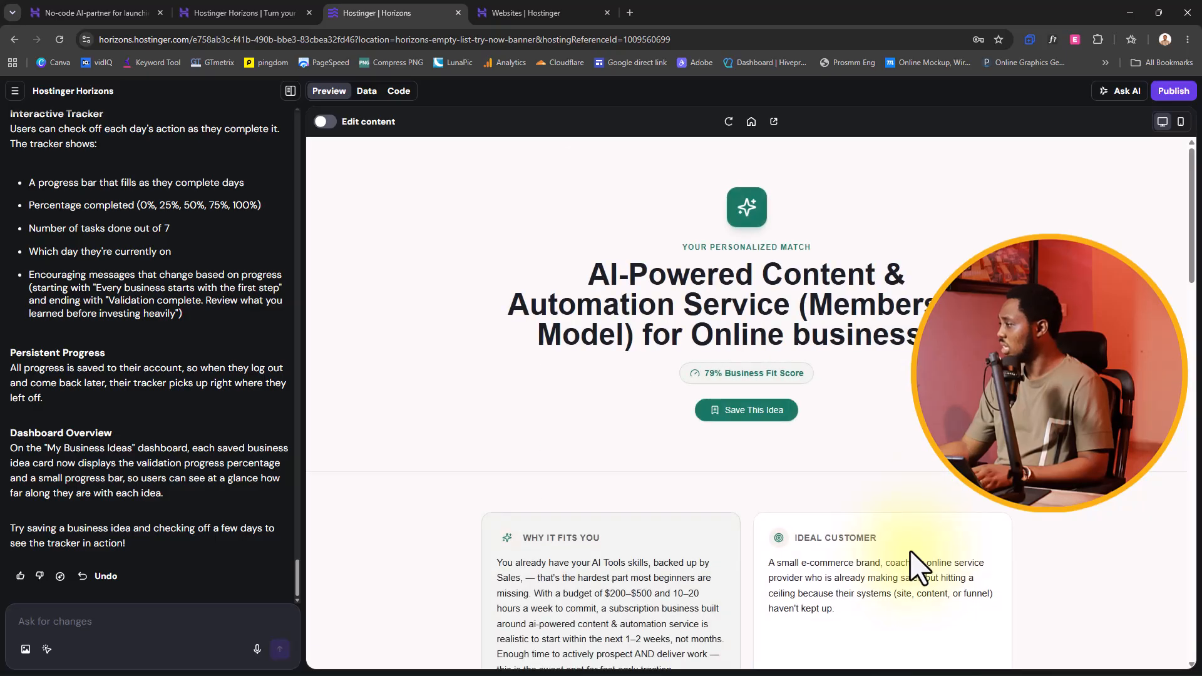
- Check the report down to the new 7-day validation tracker, and save the recommended idea to My Business Ideas
{"action": "left_click", "coordinate": [748, 418]}
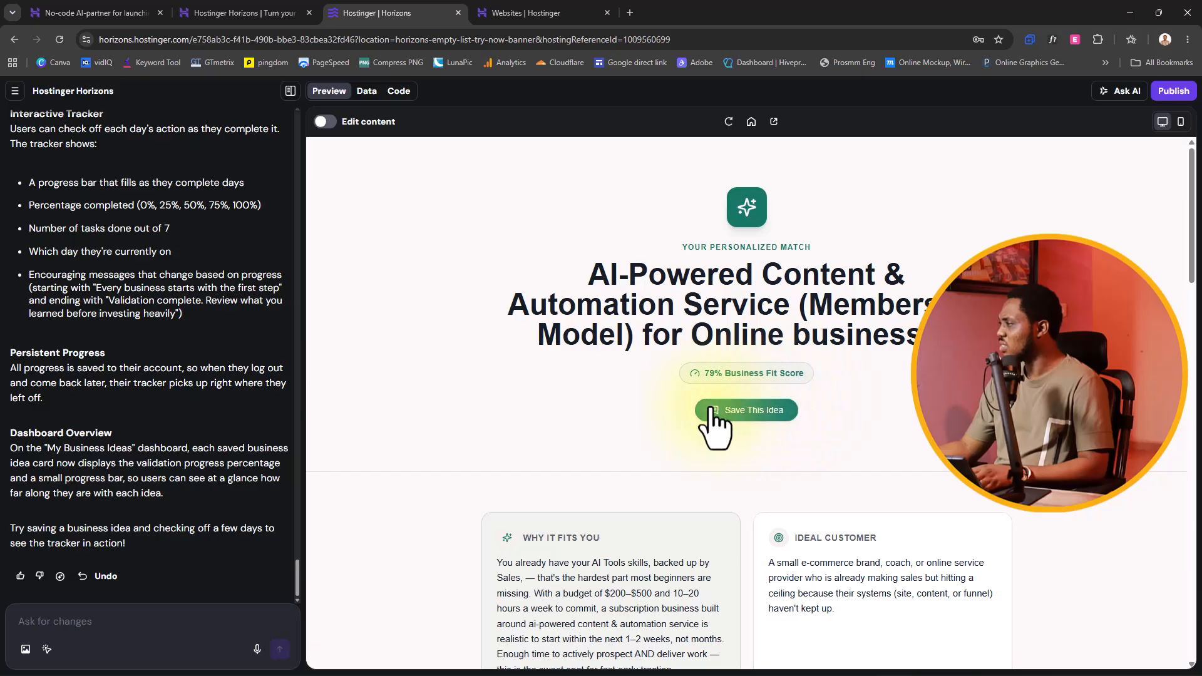
{"action": "scroll", "coordinate": [877, 443], "scroll_direction": "down", "scroll_amount": 15}
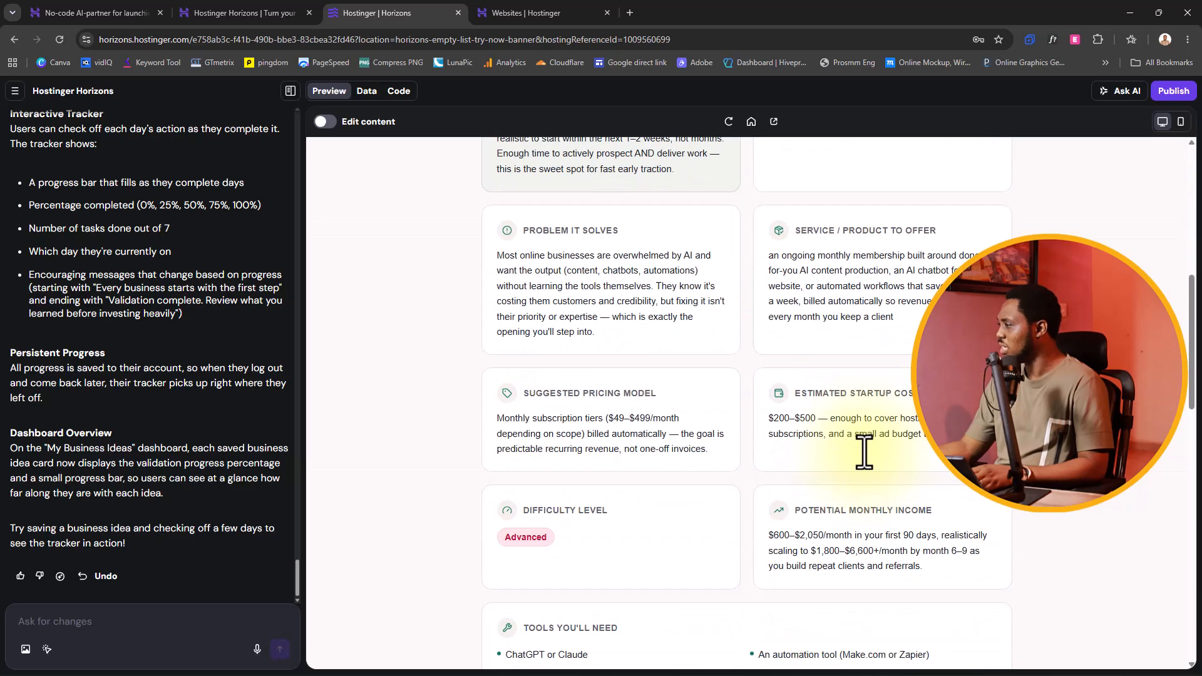
{"action": "scroll", "coordinate": [864, 454], "scroll_direction": "down", "scroll_amount": 5}
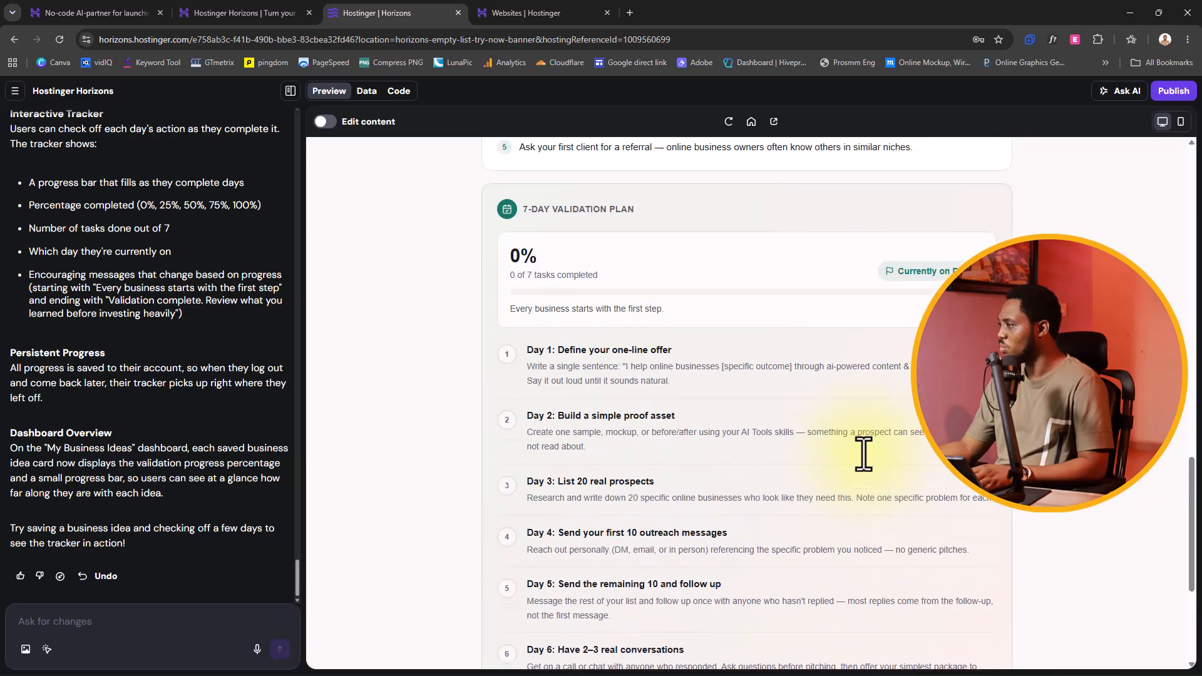
{"action": "scroll", "coordinate": [863, 454], "scroll_direction": "up", "scroll_amount": 9}
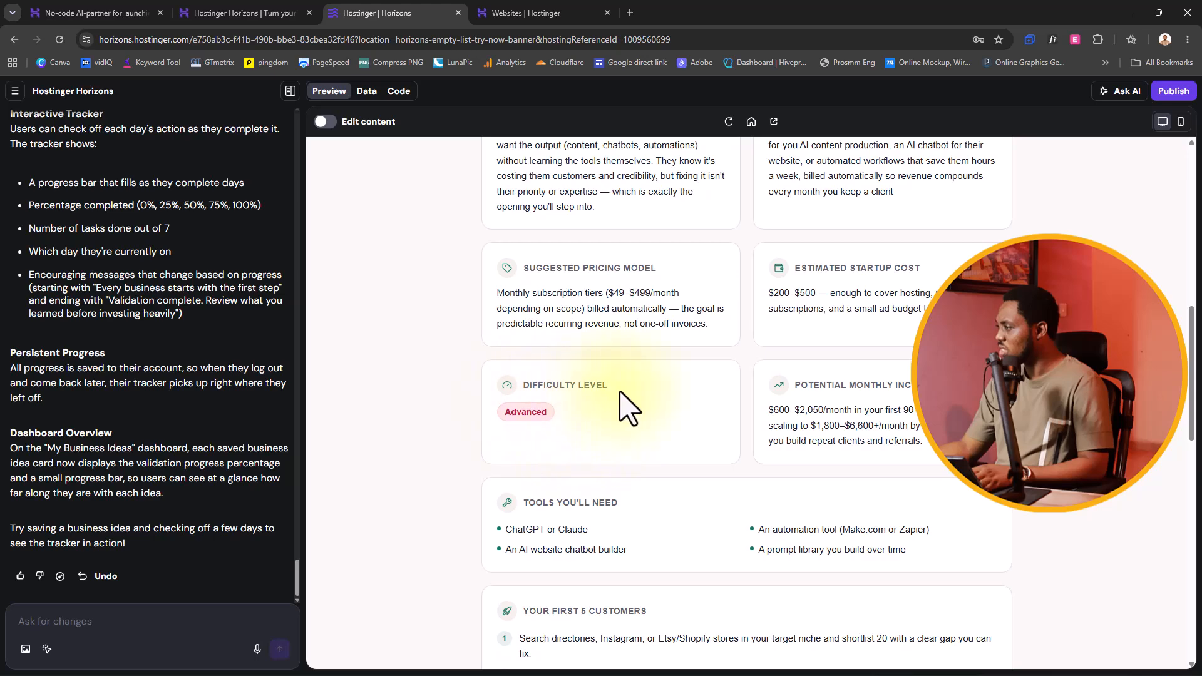
{"action": "scroll", "coordinate": [786, 462], "scroll_direction": "down", "scroll_amount": 9}
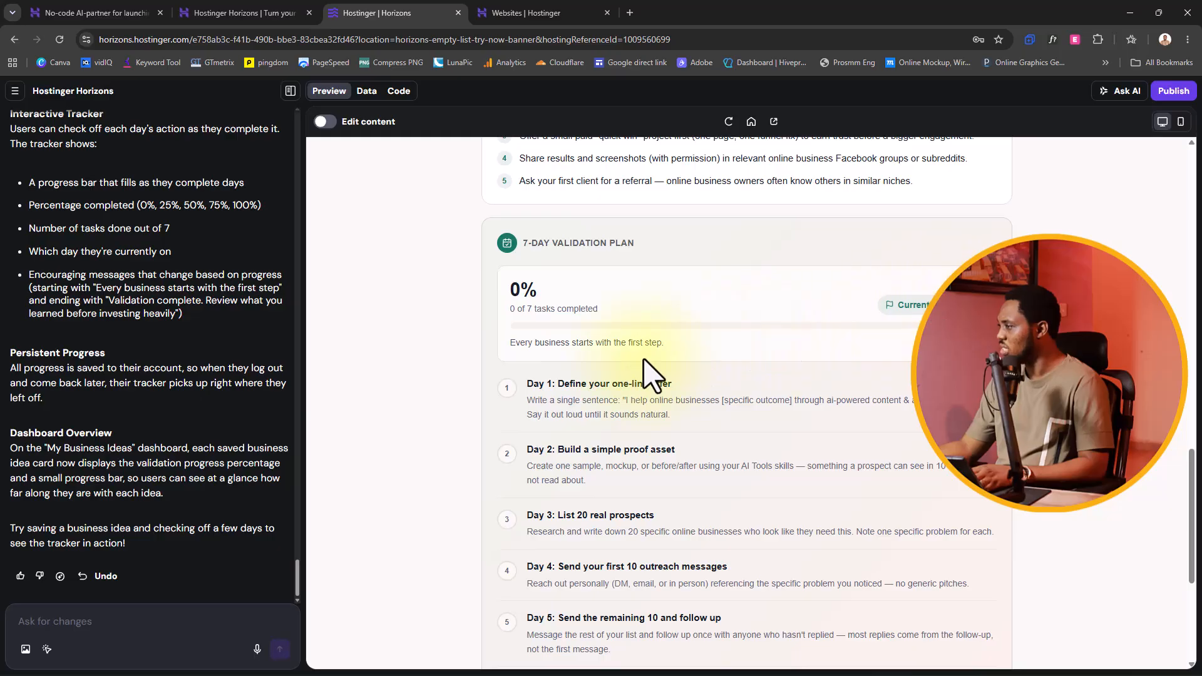
{"action": "scroll", "coordinate": [795, 372], "scroll_direction": "down", "scroll_amount": 4}
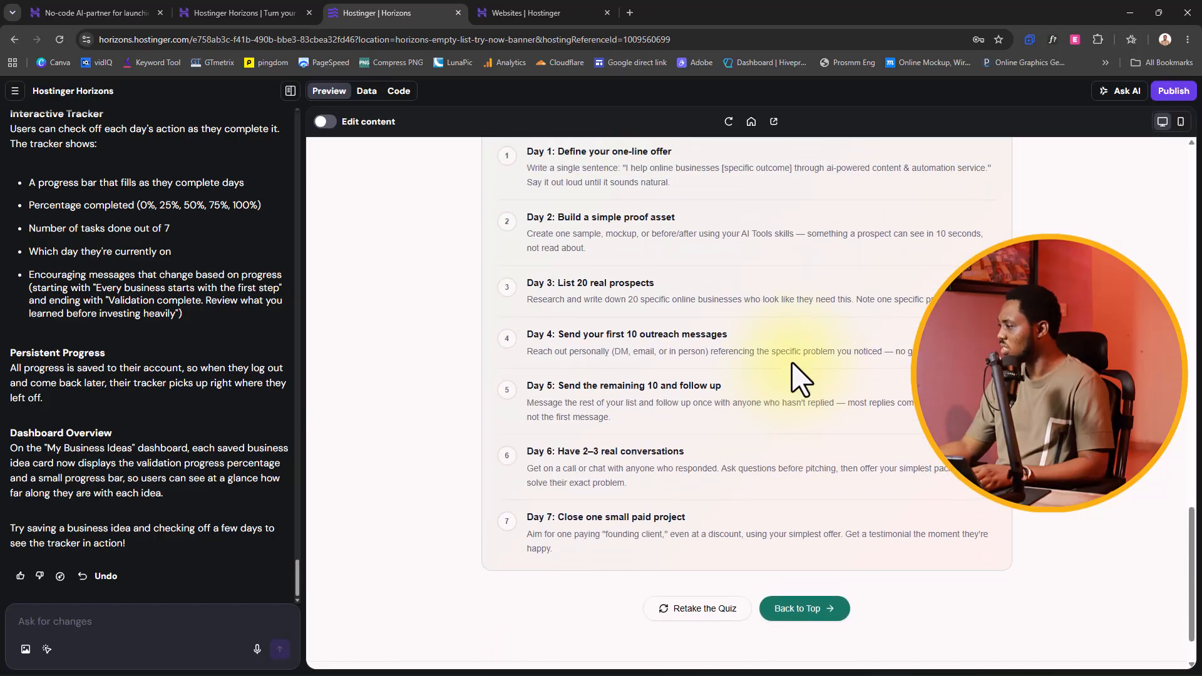
{"action": "scroll", "coordinate": [858, 601], "scroll_direction": "down", "scroll_amount": 1}
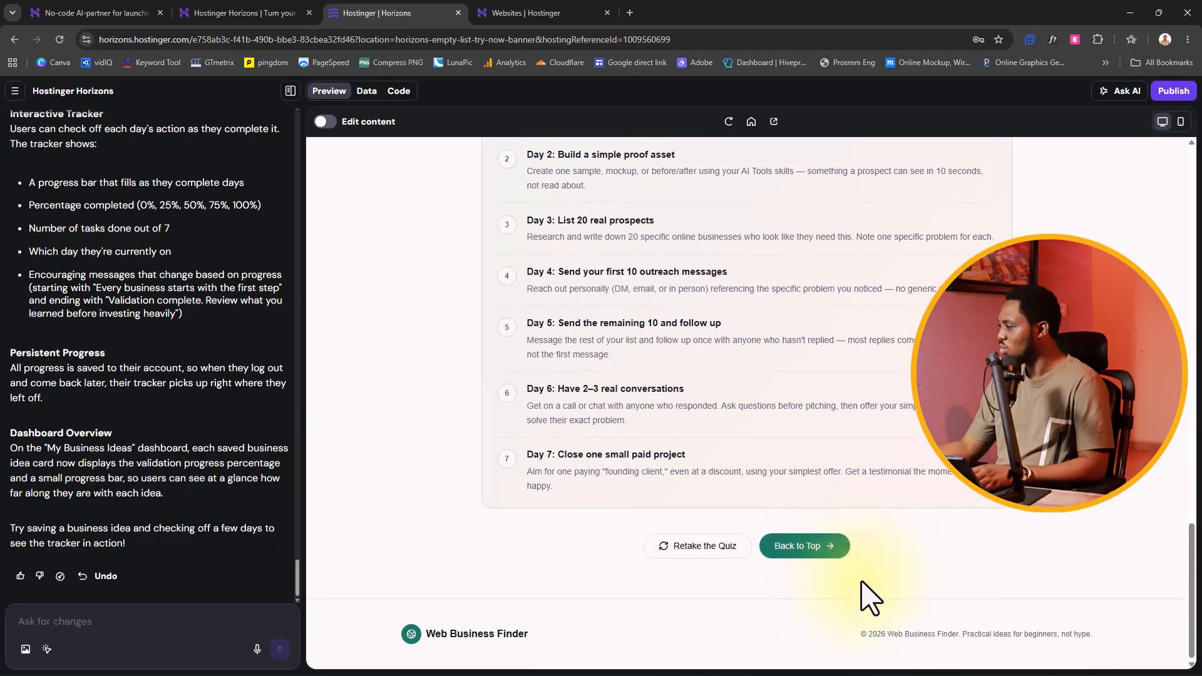
{"action": "left_click", "coordinate": [792, 548]}
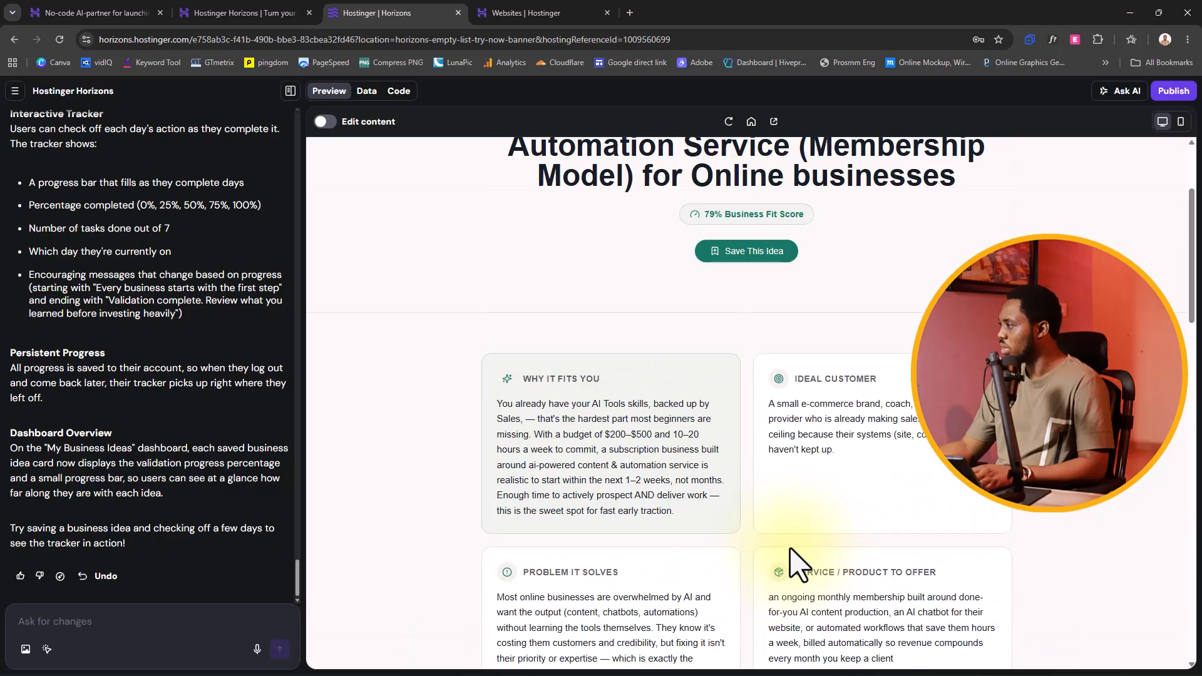
{"action": "left_click", "coordinate": [745, 413]}
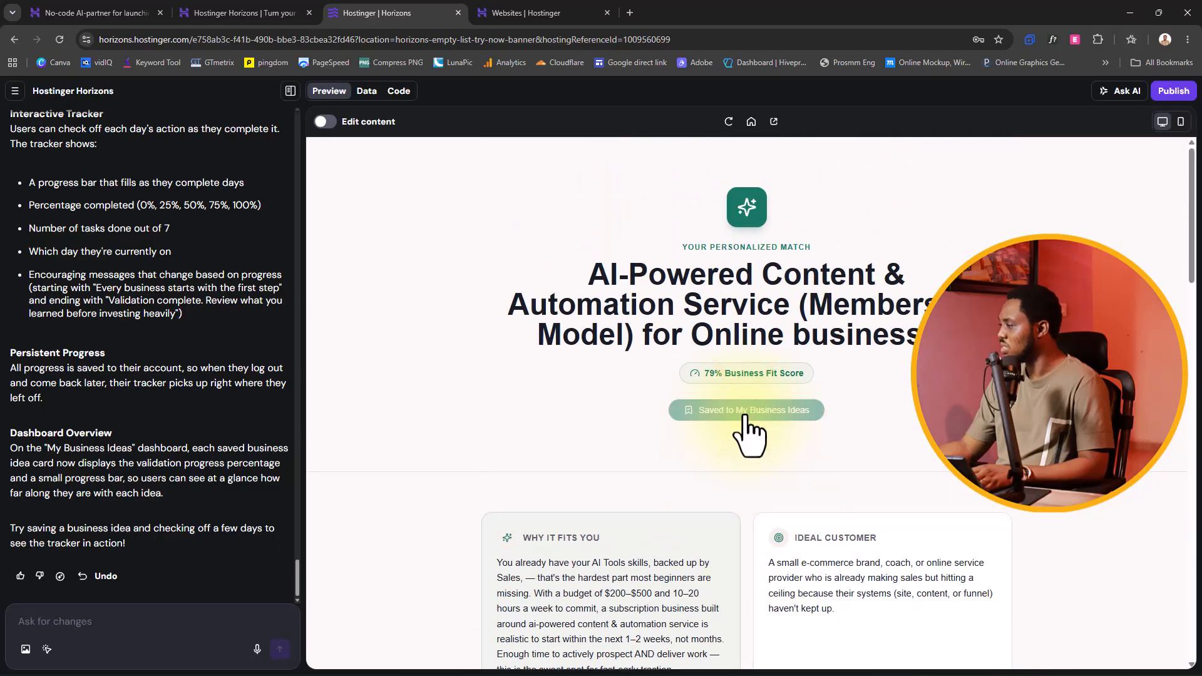